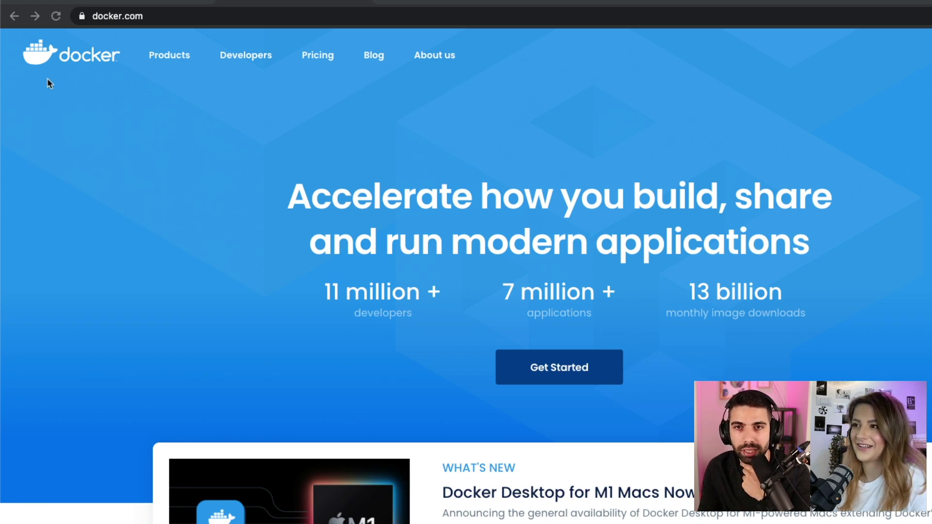
# Highlight the developer, application and monthly image download figures on the Docker homepage in turn.
pyautogui.click(50, 99)
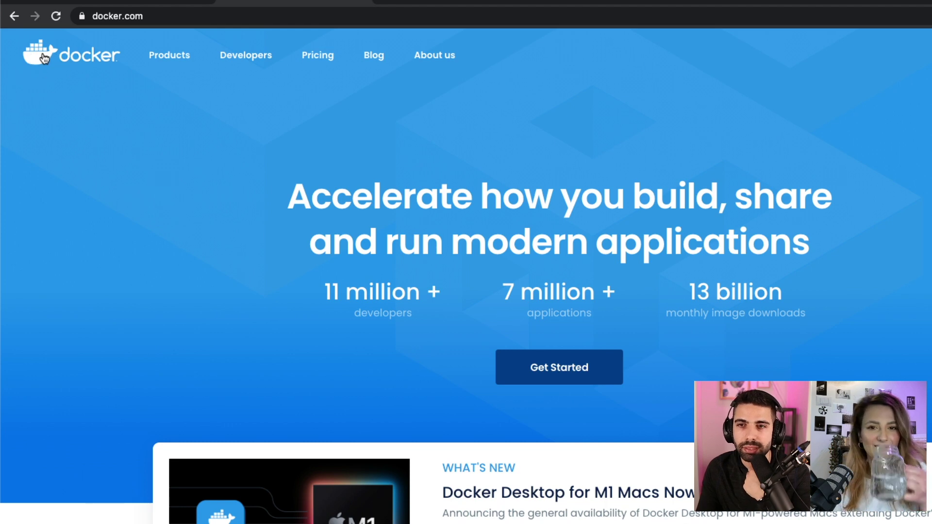
pyautogui.moveTo(189, 75)
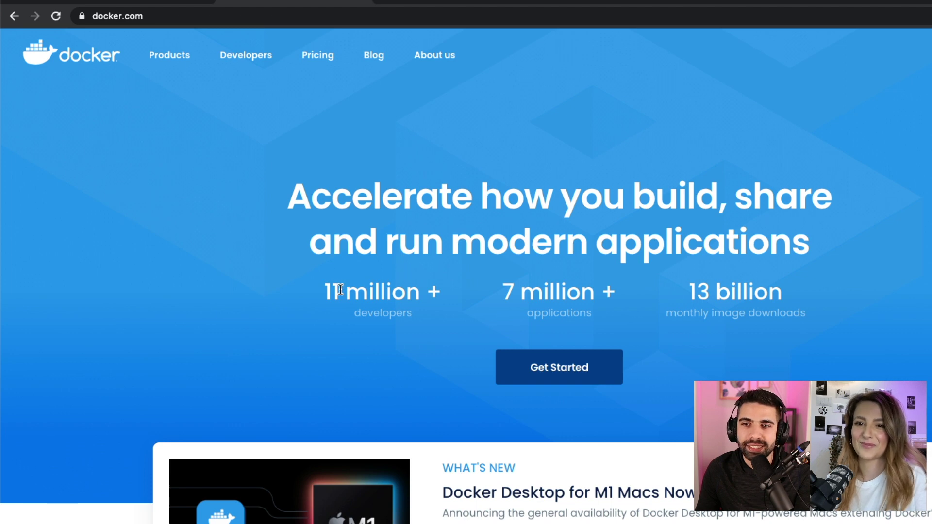
pyautogui.moveTo(325, 290); pyautogui.dragTo(420, 291)
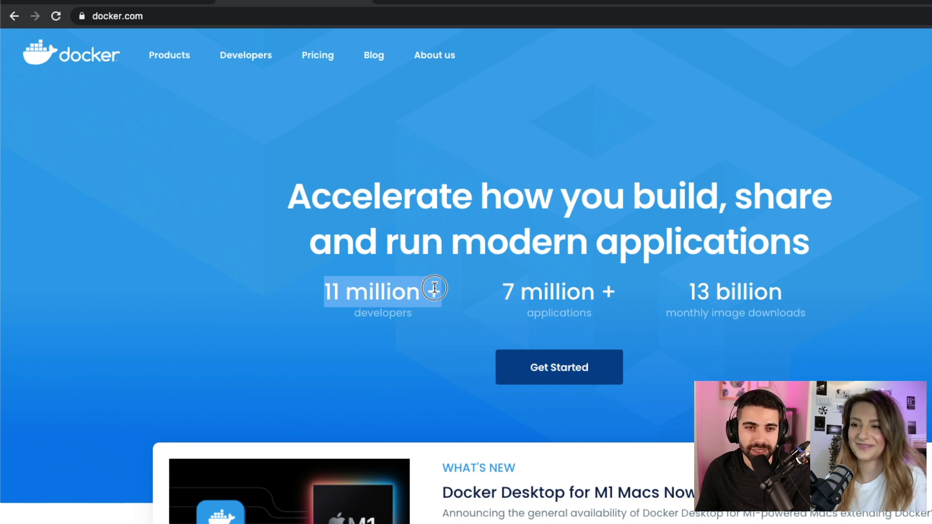
pyautogui.click(467, 290)
pyautogui.scroll(-1, 474, 291)
pyautogui.moveTo(505, 275); pyautogui.dragTo(584, 290)
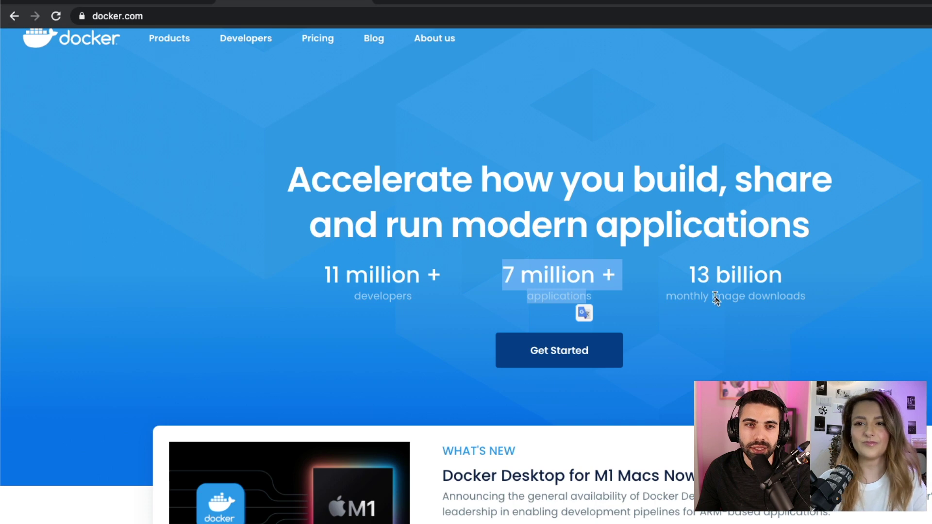
pyautogui.click(666, 274)
pyautogui.moveTo(684, 275); pyautogui.dragTo(804, 282)
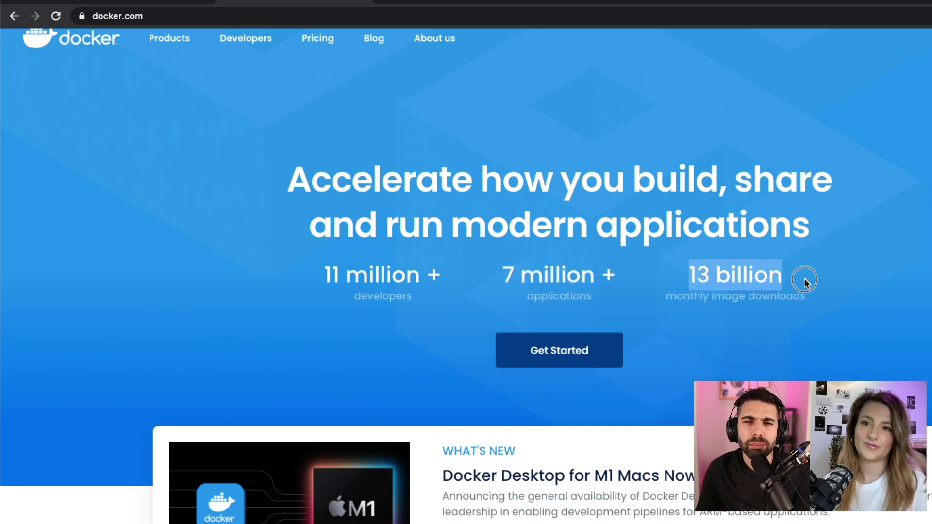
pyautogui.click(688, 308)
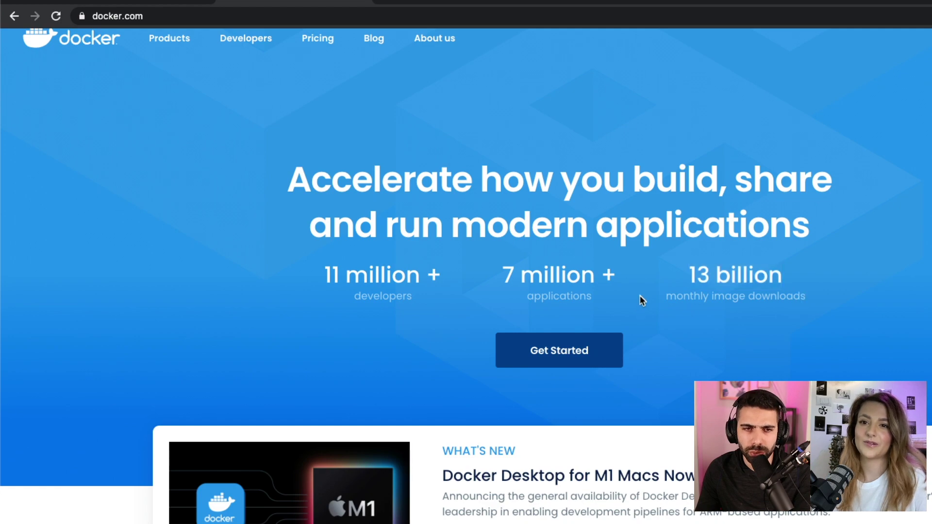
pyautogui.moveTo(638, 303); pyautogui.dragTo(789, 295)
# Examine the Build and Run sections of the Docker homepage.
pyautogui.scroll(-10, 709, 326)
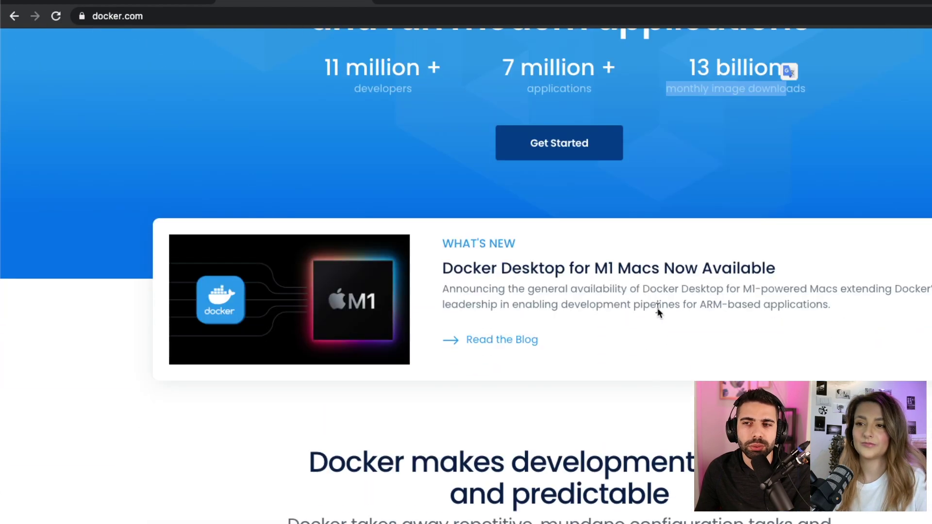
pyautogui.scroll(-15, 605, 292)
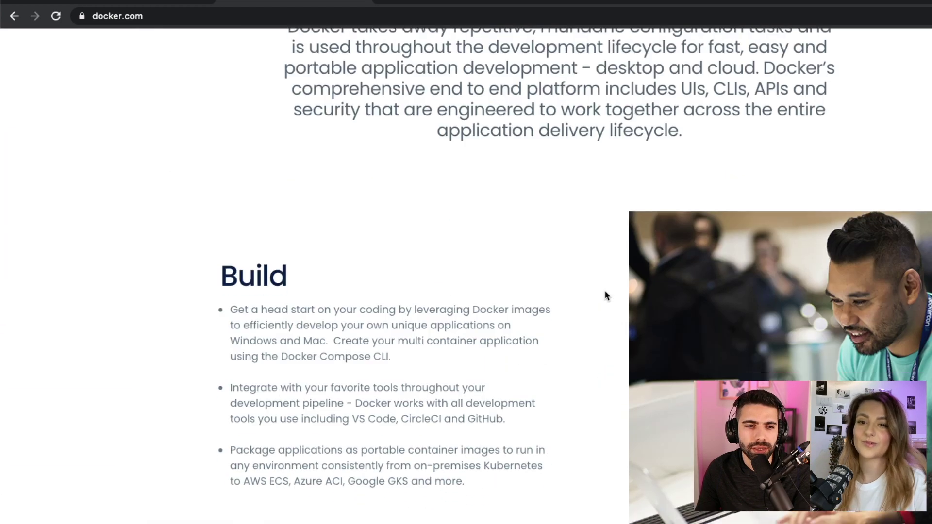
pyautogui.scroll(-10, 605, 294)
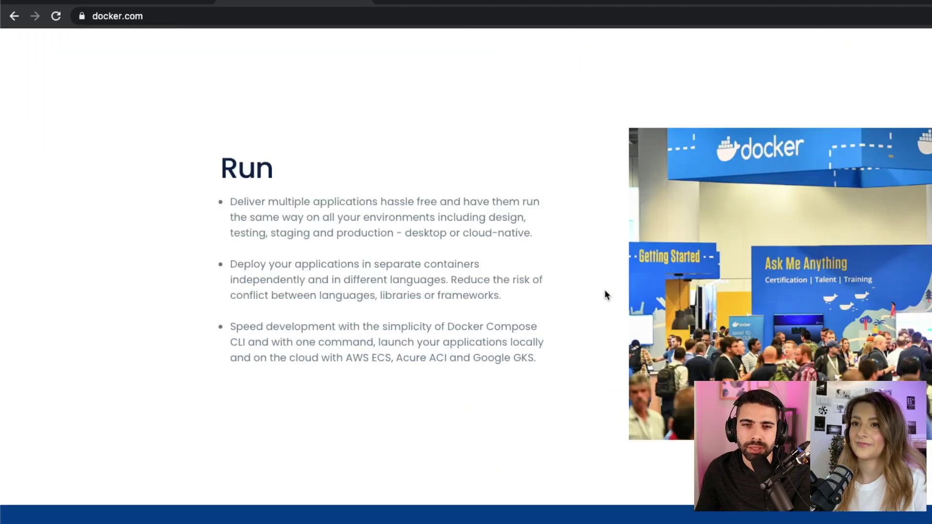
pyautogui.scroll(8, 604, 292)
pyautogui.scroll(12, 605, 291)
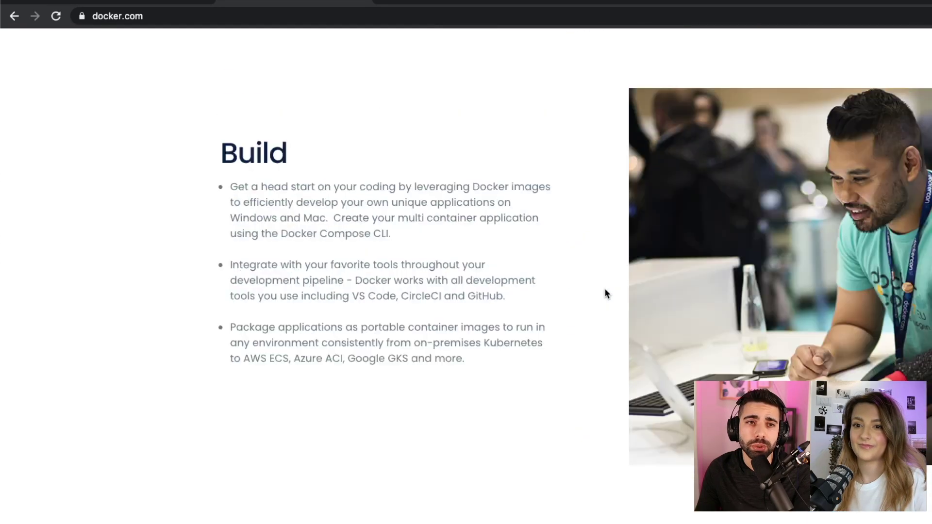
pyautogui.scroll(-11, 607, 291)
pyautogui.scroll(-15, 607, 292)
pyautogui.scroll(5, 597, 293)
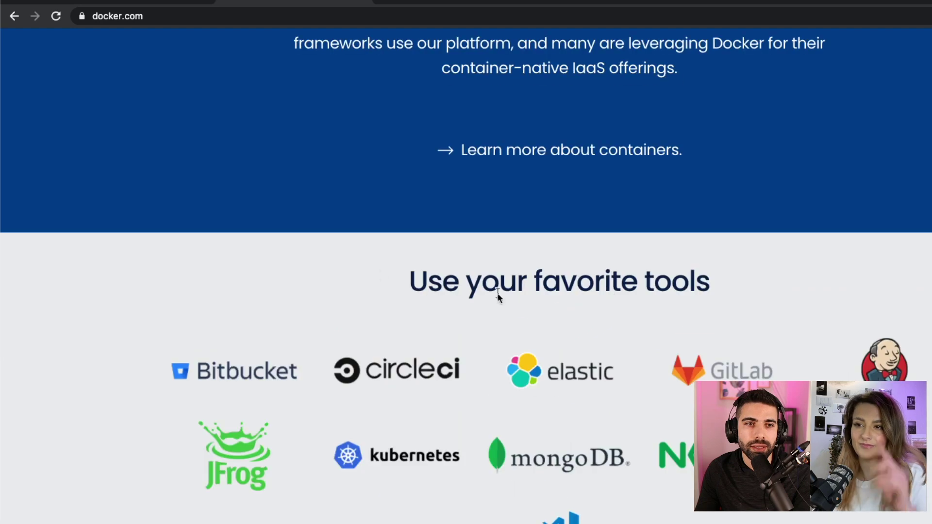
# Review the favorite tools, subscription plans, customer logos and trusted cloud partners on the Docker homepage.
pyautogui.moveTo(381, 271); pyautogui.dragTo(701, 280)
pyautogui.scroll(-12, 616, 282)
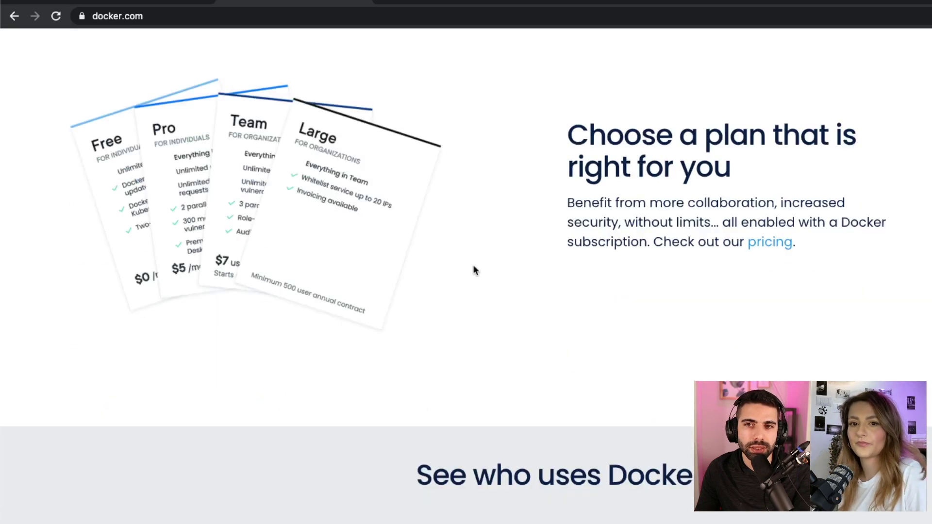
pyautogui.scroll(-10, 484, 265)
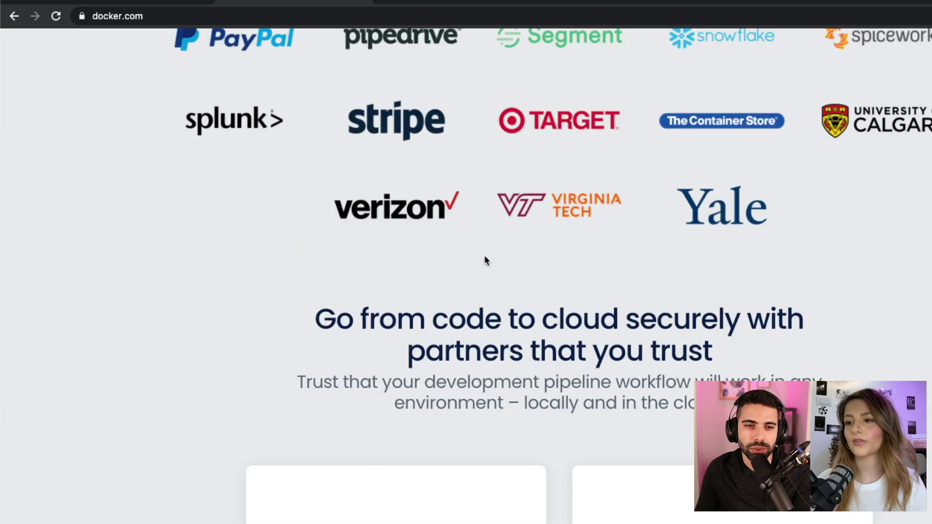
pyautogui.scroll(-5, 484, 257)
pyautogui.scroll(6, 484, 255)
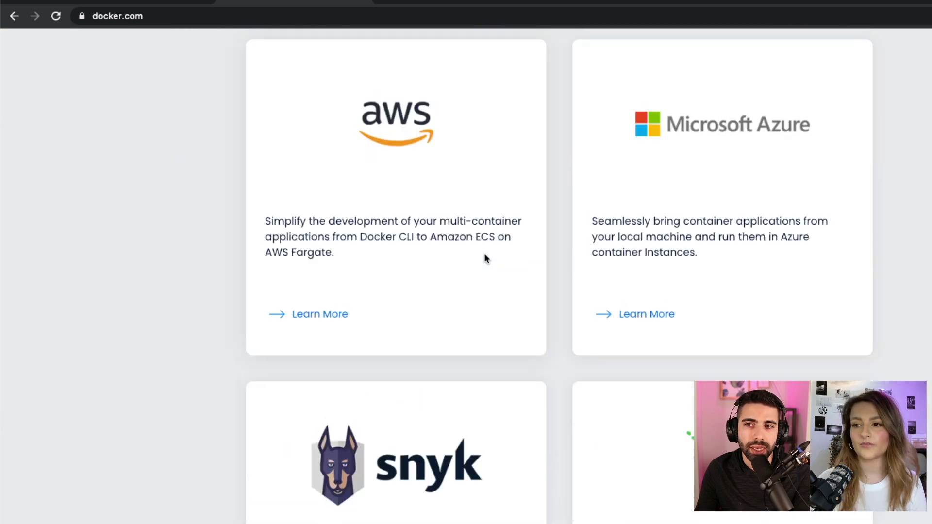
pyautogui.scroll(-9, 559, 272)
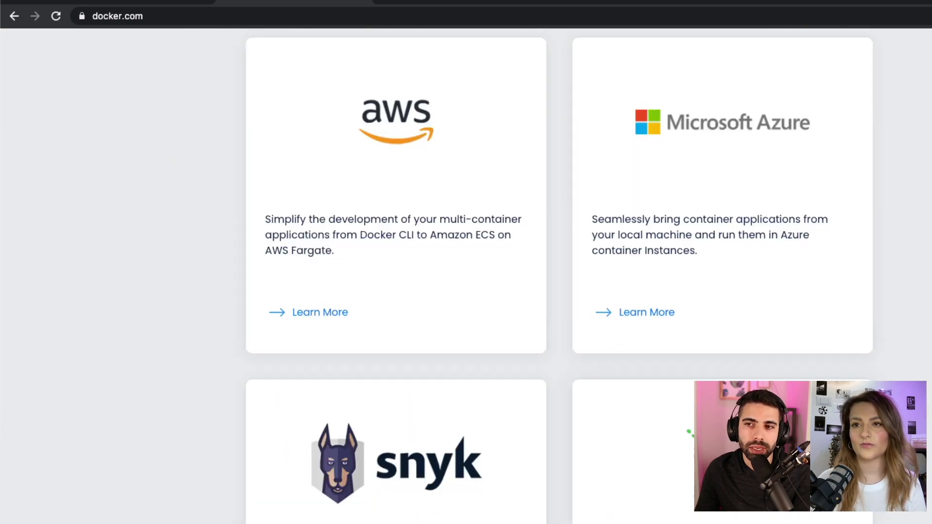
pyautogui.scroll(4, 559, 272)
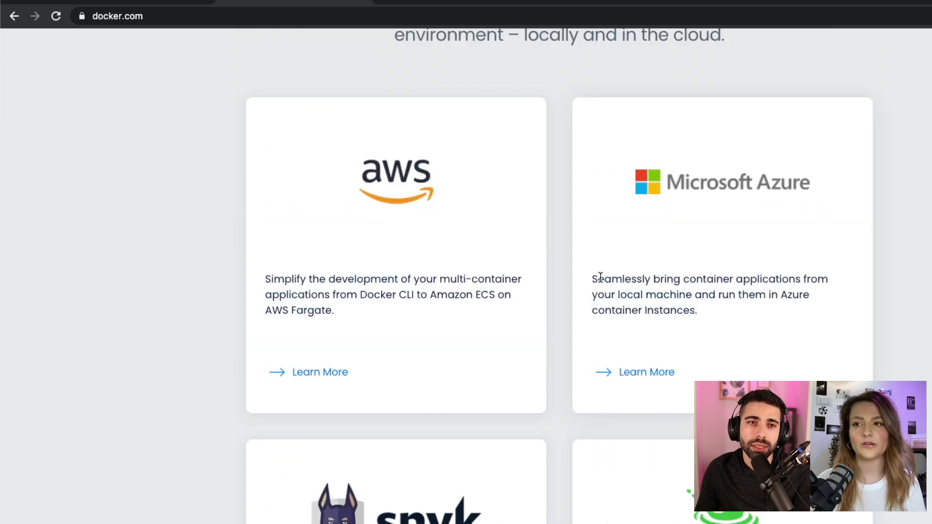
# Open the Microsoft Azure partner details and review the Docker and Microsoft page with its additional resources.
pyautogui.moveTo(600, 276); pyautogui.dragTo(713, 285)
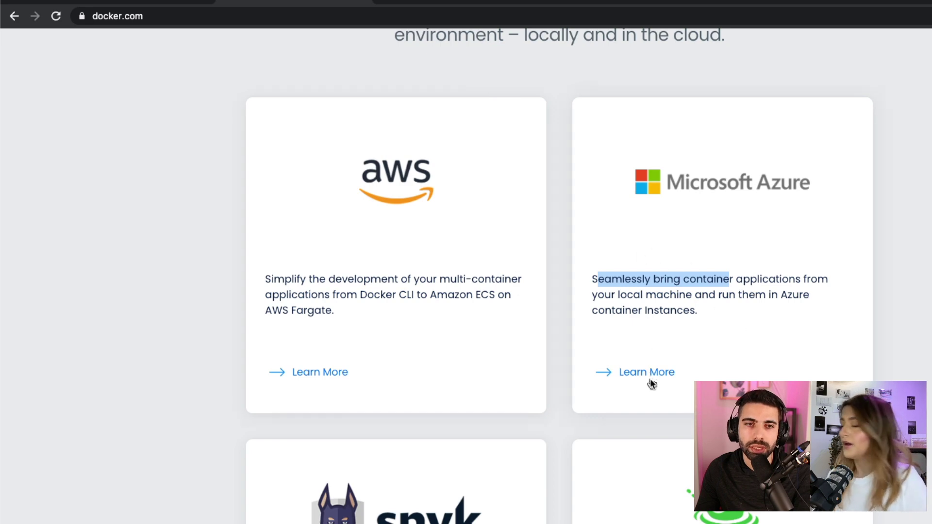
pyautogui.click(666, 370)
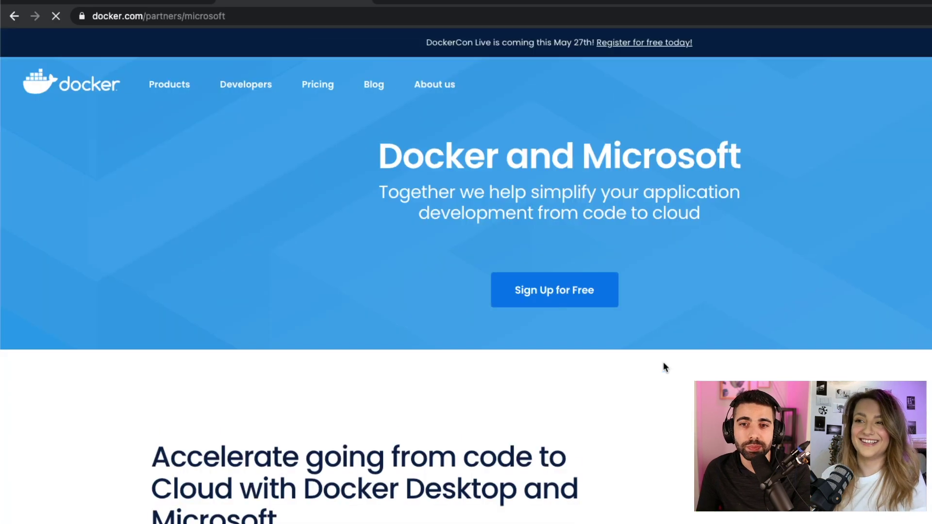
pyautogui.scroll(-6, 631, 349)
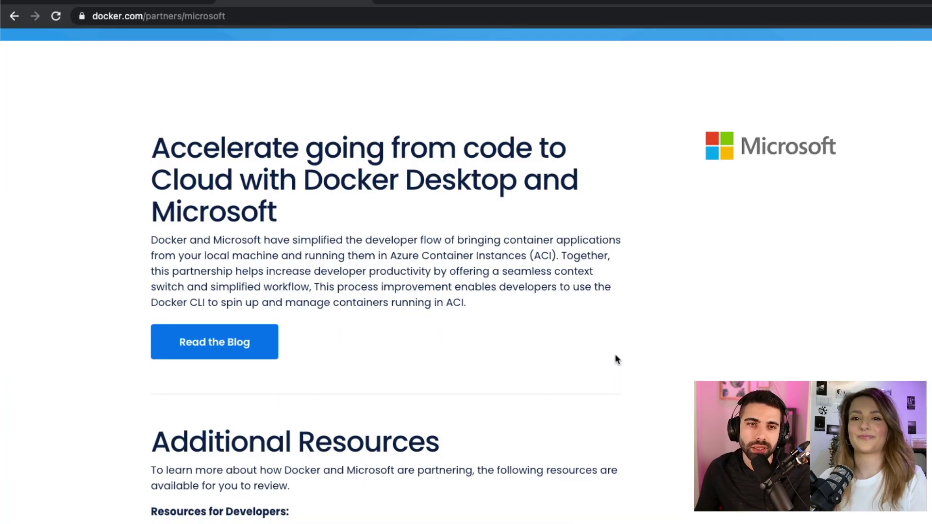
pyautogui.scroll(-12, 616, 358)
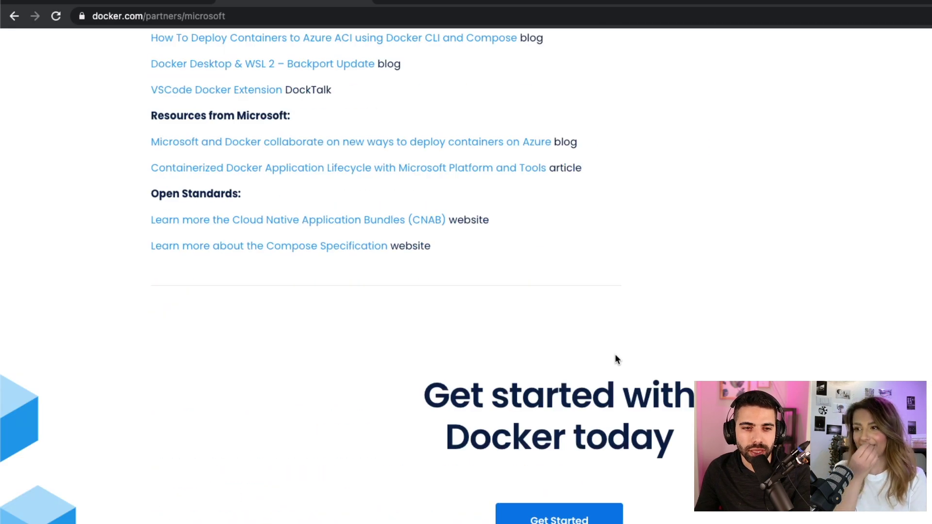
pyautogui.scroll(20, 616, 359)
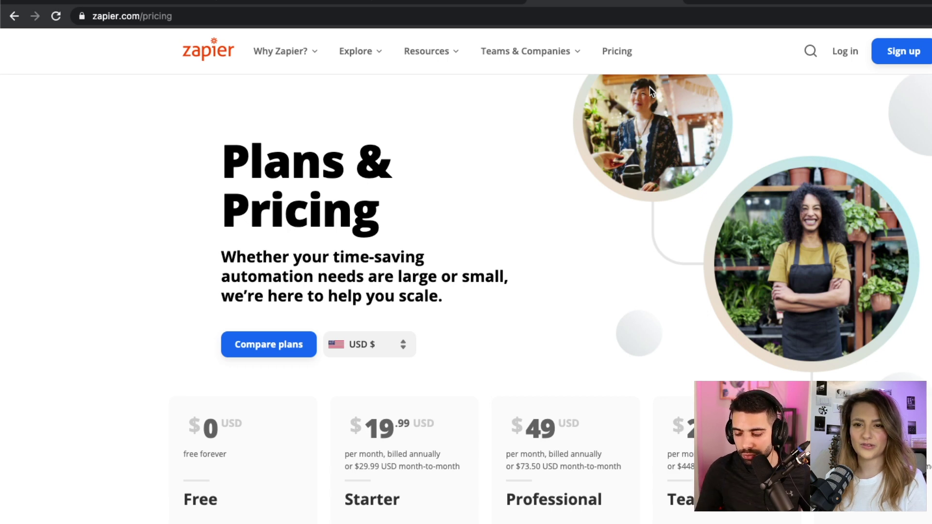
# Compare the plans on Zapier's pricing page, highlighting the Company plan's price and name.
pyautogui.scroll(-5, 297, 369)
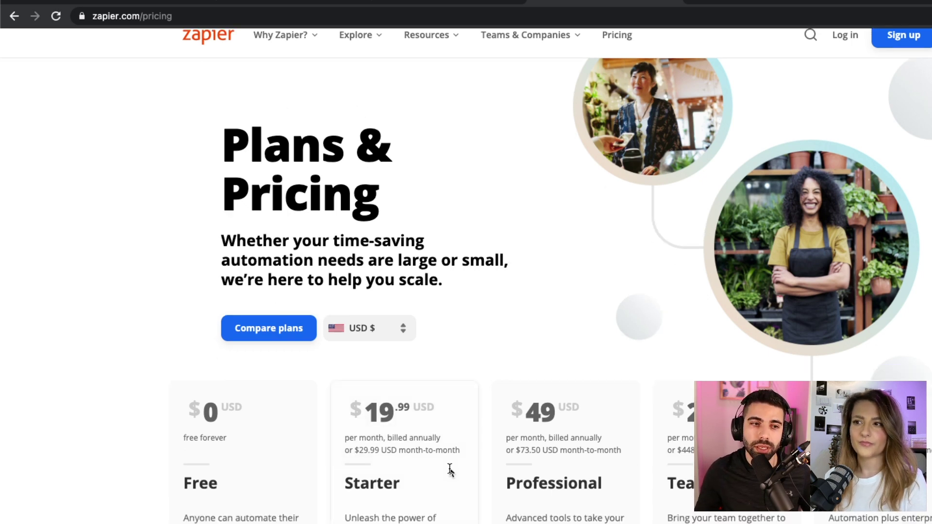
pyautogui.scroll(3, 330, 333)
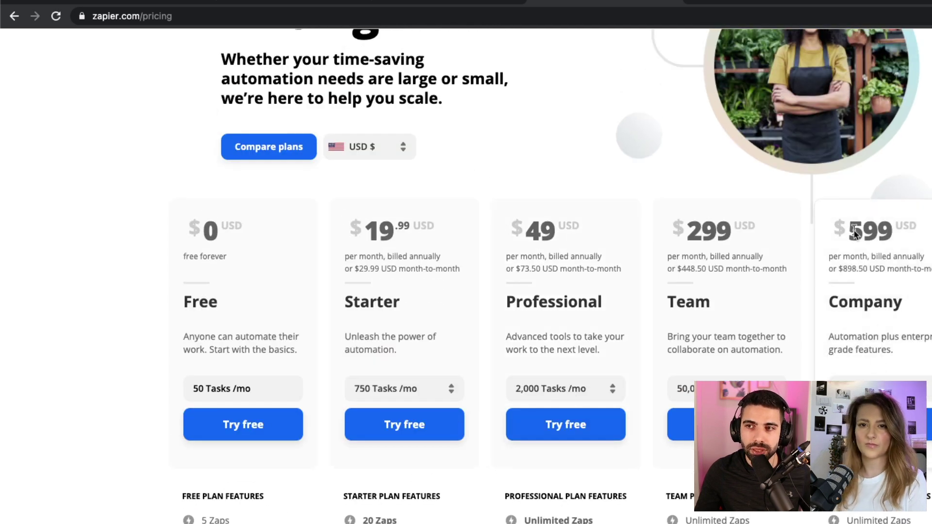
pyautogui.moveTo(849, 234); pyautogui.dragTo(893, 235)
pyautogui.scroll(-1, 830, 270)
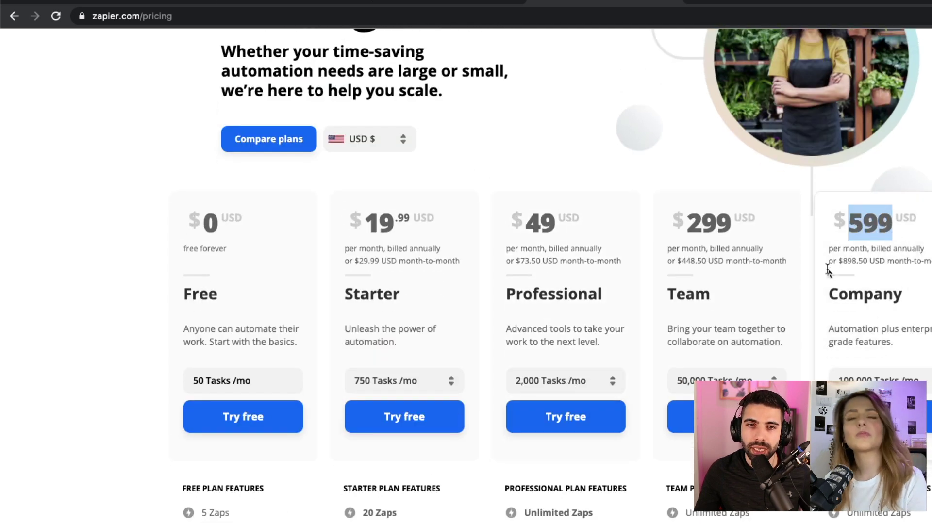
pyautogui.moveTo(835, 293); pyautogui.dragTo(912, 301)
pyautogui.scroll(-1, 859, 364)
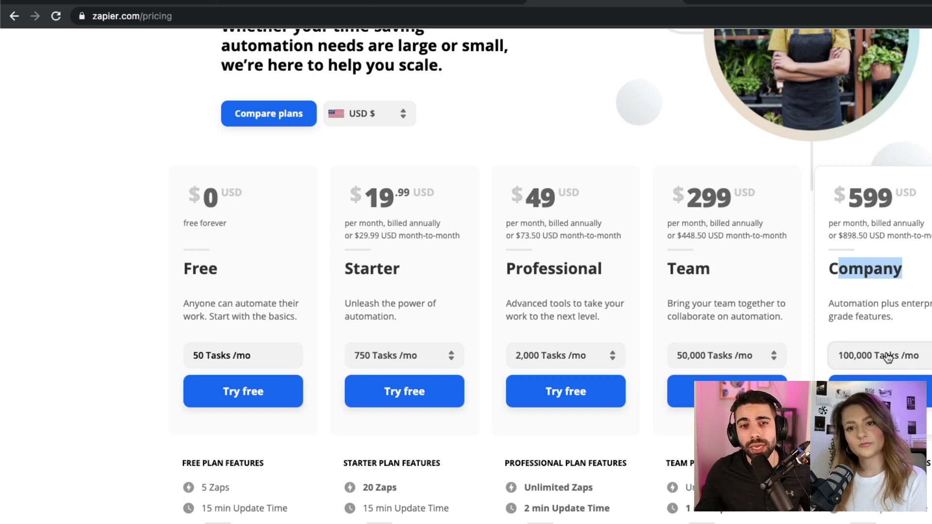
pyautogui.scroll(-1, 889, 360)
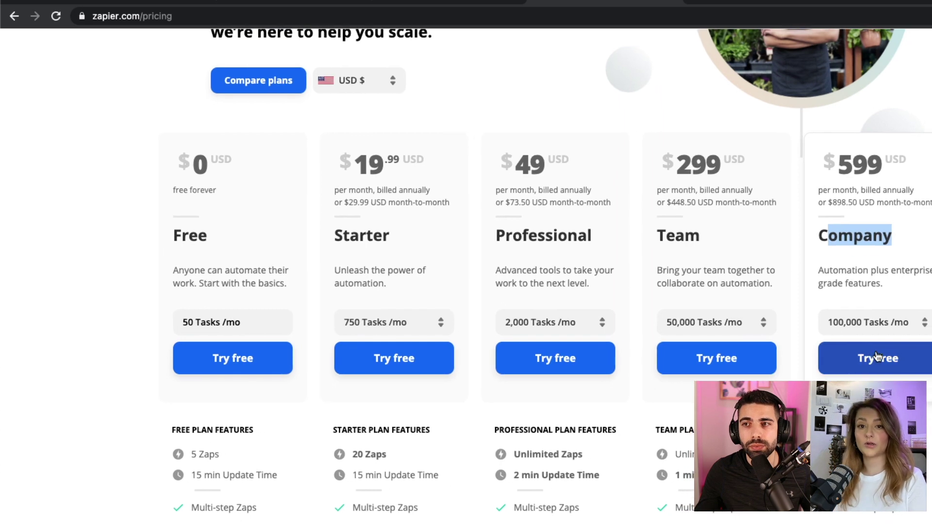
pyautogui.scroll(-3, 876, 354)
pyautogui.scroll(3, 875, 355)
pyautogui.scroll(-10, 876, 356)
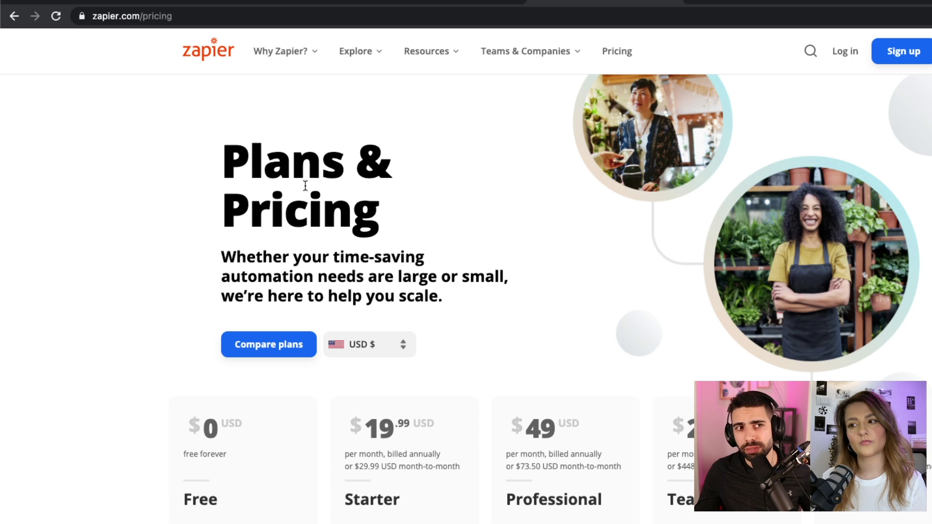
# Visit the Zapier homepage, return to its pricing page and highlight the Company plan's price.
pyautogui.click(198, 60)
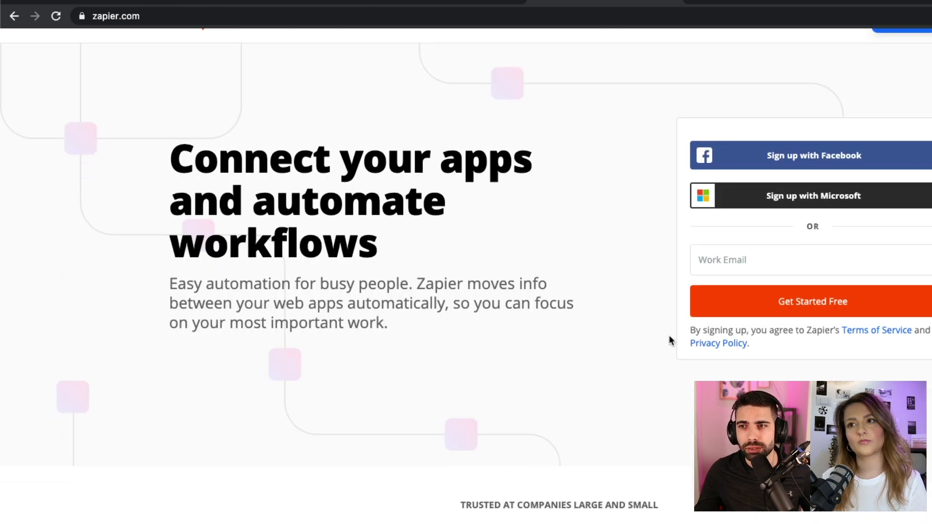
pyautogui.click(615, 57)
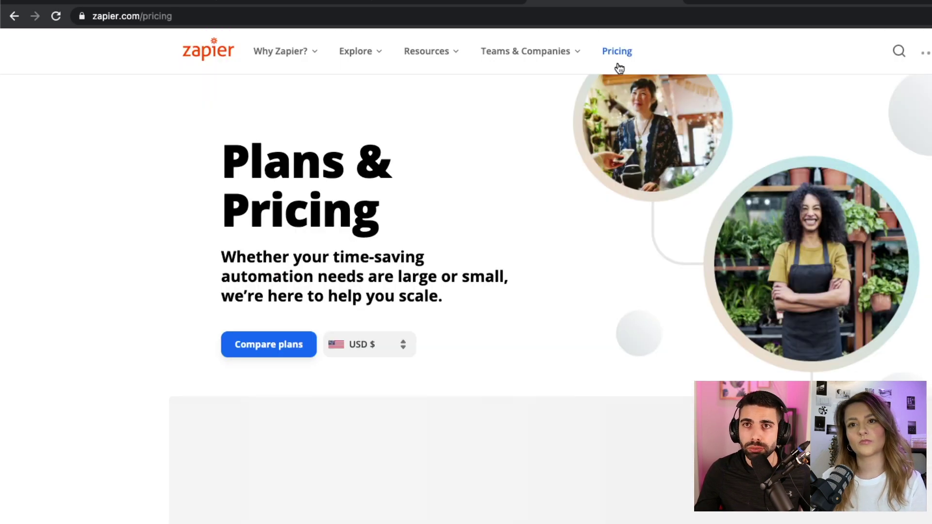
pyautogui.scroll(-1, 779, 352)
pyautogui.scroll(-3, 837, 349)
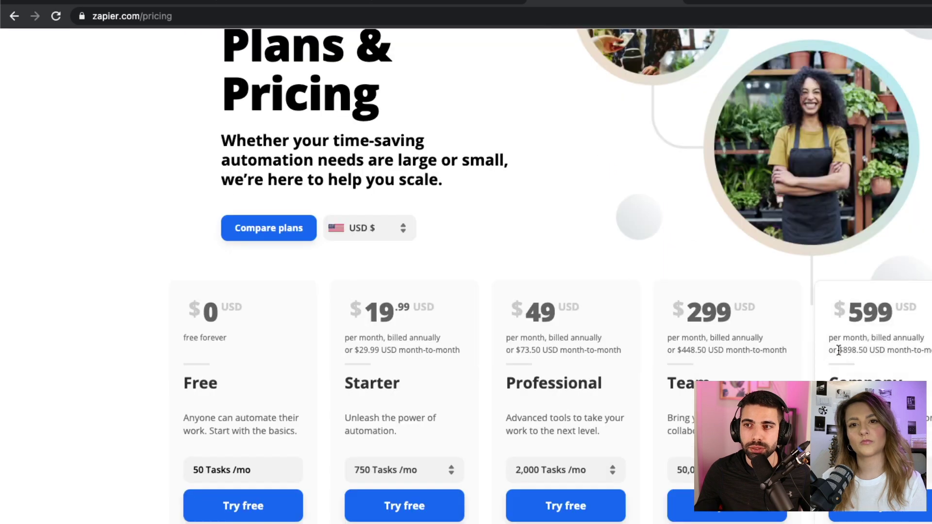
pyautogui.moveTo(847, 304); pyautogui.dragTo(927, 300)
pyautogui.click(893, 311)
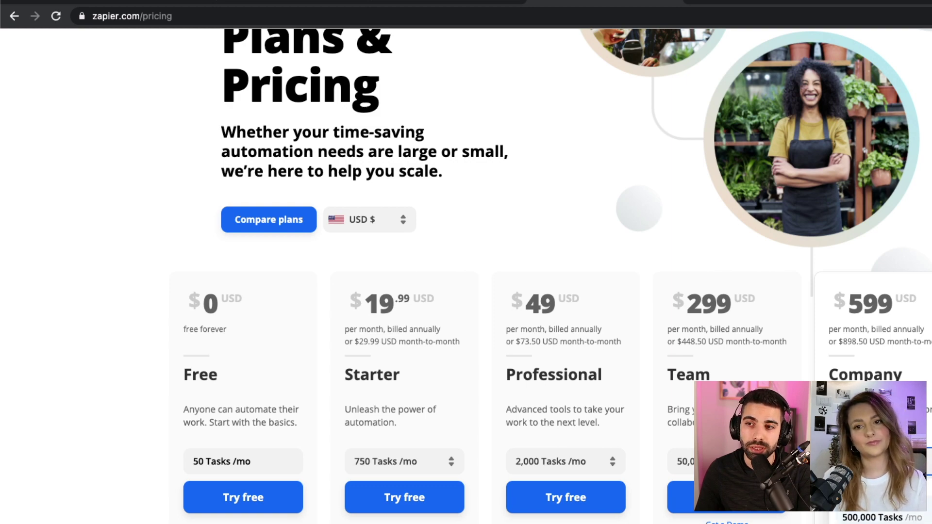
# Expand the Company plan's monthly task options and examine the price for each task volume.
pyautogui.click(878, 461)
pyautogui.scroll(-5, 879, 461)
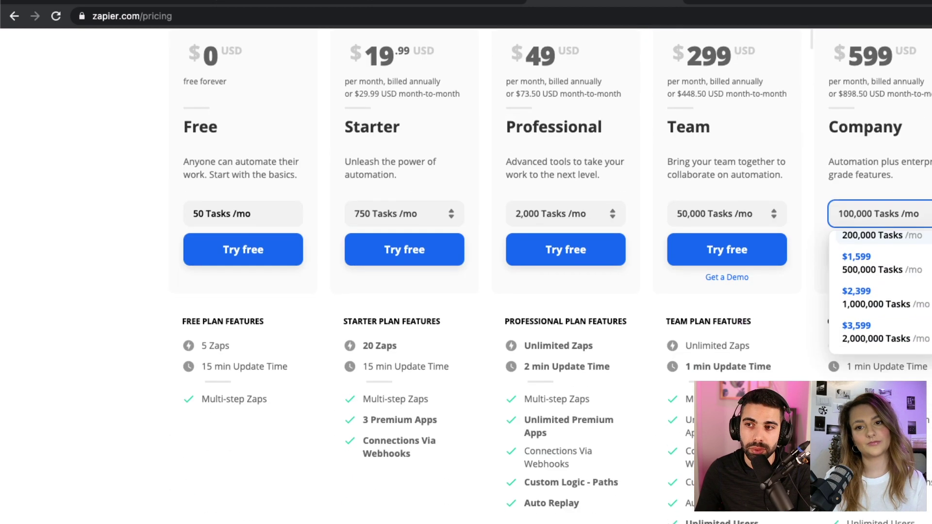
pyautogui.scroll(-1, 902, 326)
pyautogui.scroll(2, 903, 326)
pyautogui.scroll(3, 903, 327)
pyautogui.hscroll(2, 902, 326)
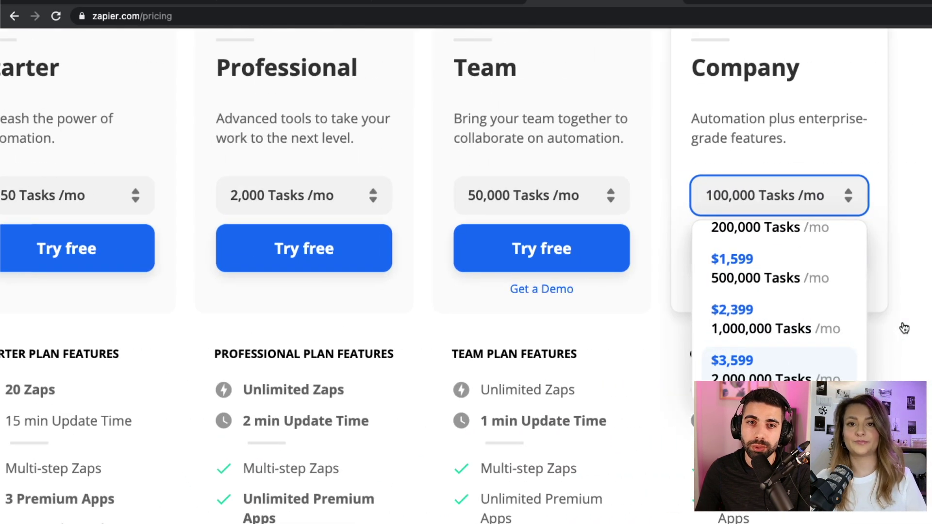
pyautogui.scroll(-3, 901, 327)
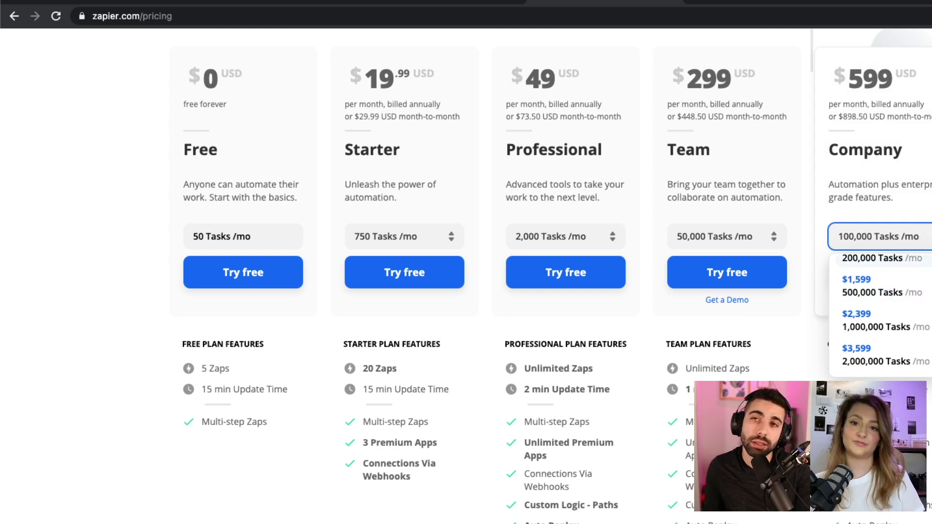
pyautogui.scroll(7, 927, 242)
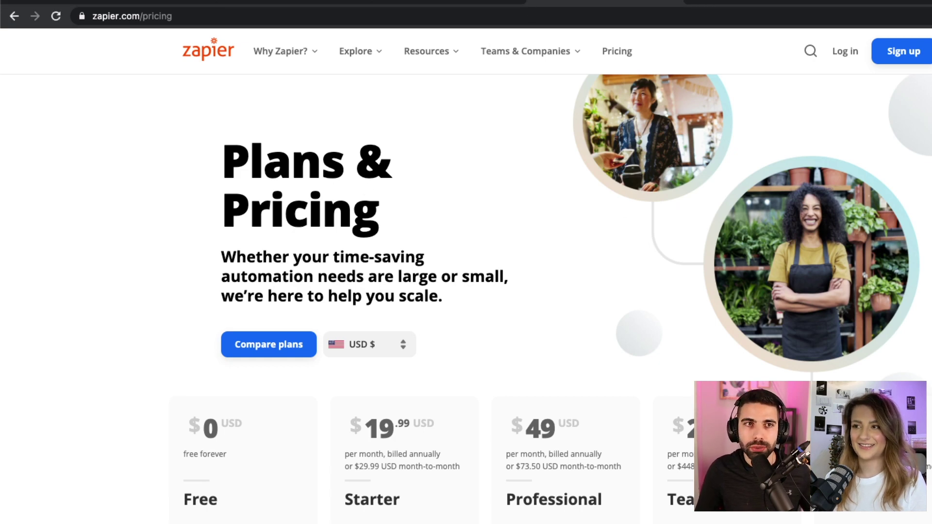
# Switch to GitHub, search its repositories for "workflow" and scan the most-starred results.
pyautogui.click(468, 6)
pyautogui.click(807, 62)
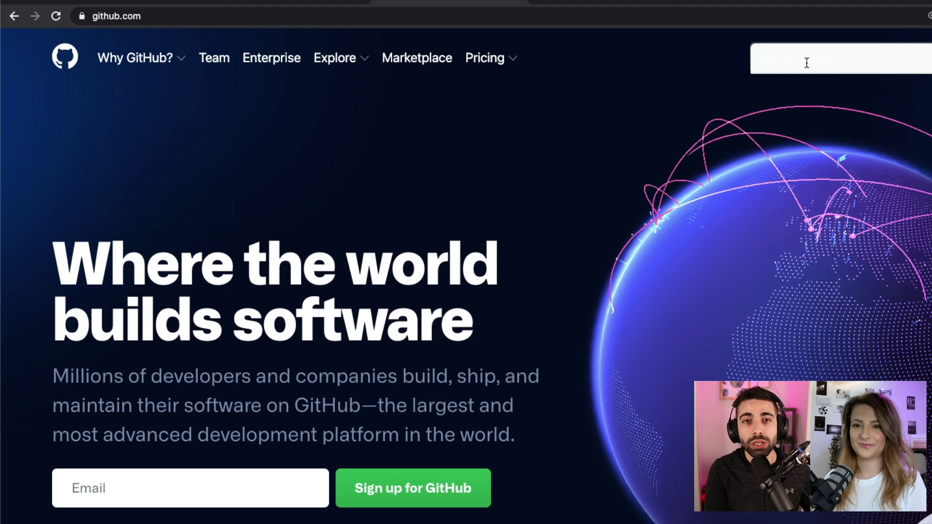
pyautogui.write('workflow')
pyautogui.press('Return')
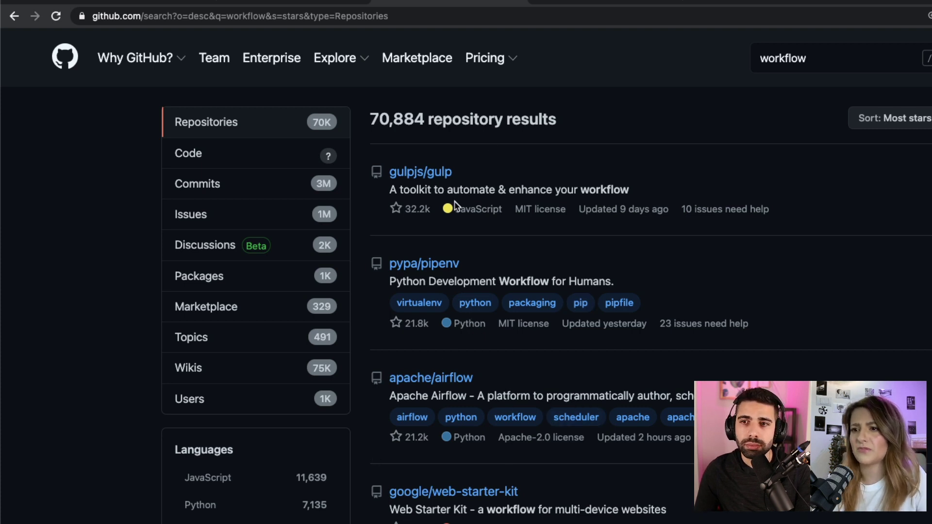
pyautogui.scroll(-1, 454, 203)
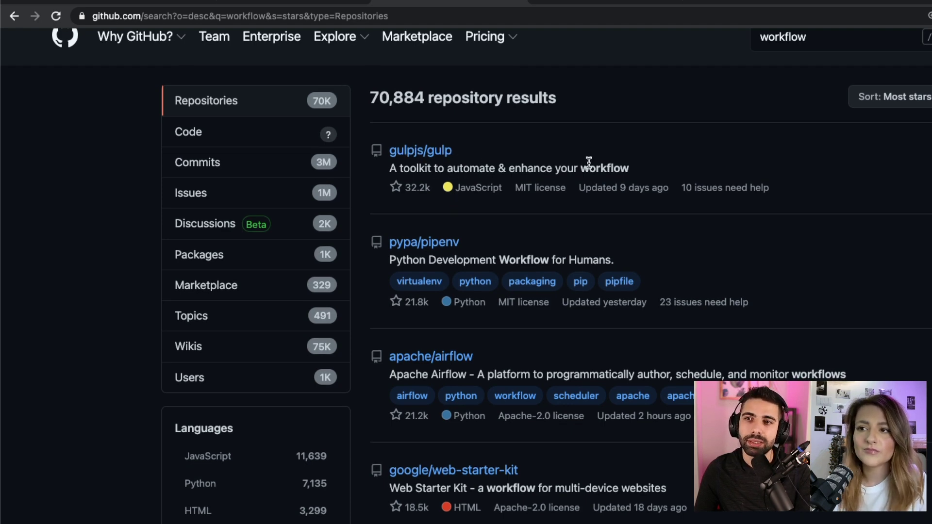
# Open the gulpjs/gulp repository, skim its files and README sample, and return to the search results.
pyautogui.click(437, 150)
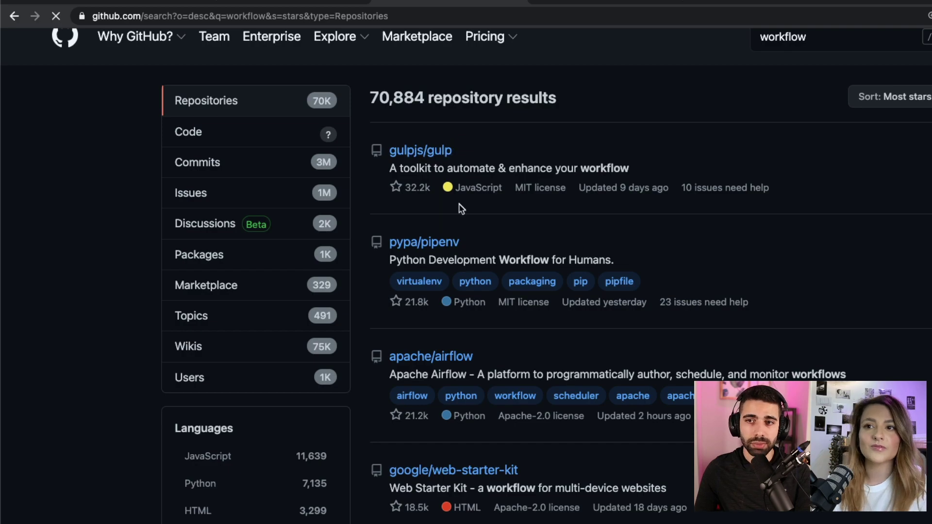
pyautogui.scroll(-20, 461, 208)
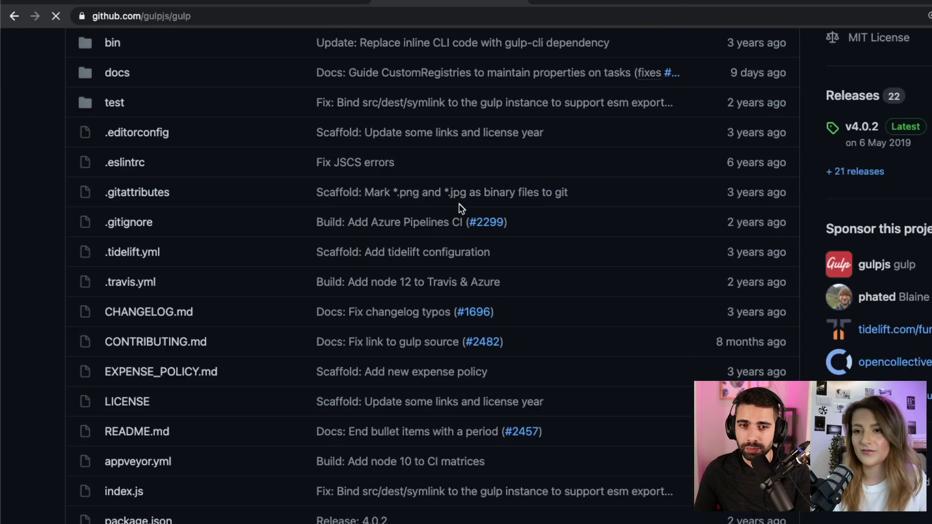
pyautogui.scroll(-20, 461, 208)
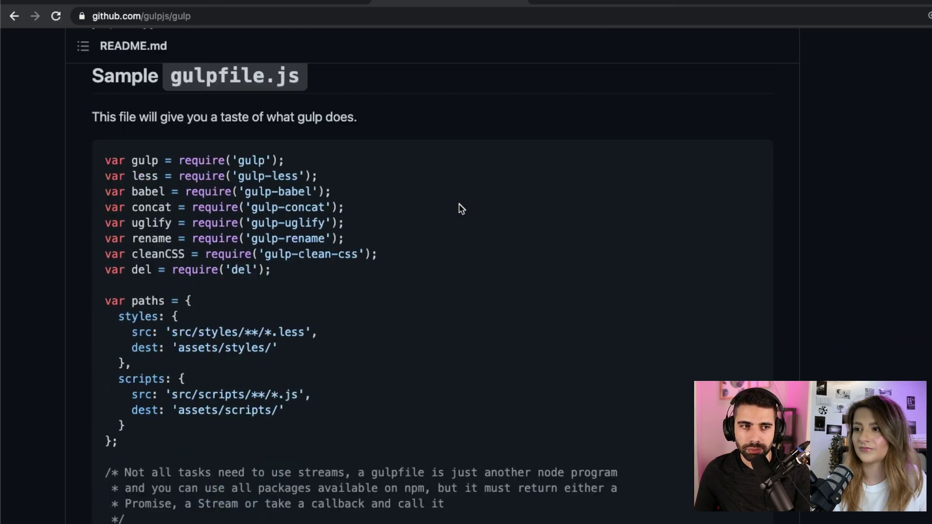
pyautogui.scroll(-15, 461, 208)
pyautogui.click(19, 21)
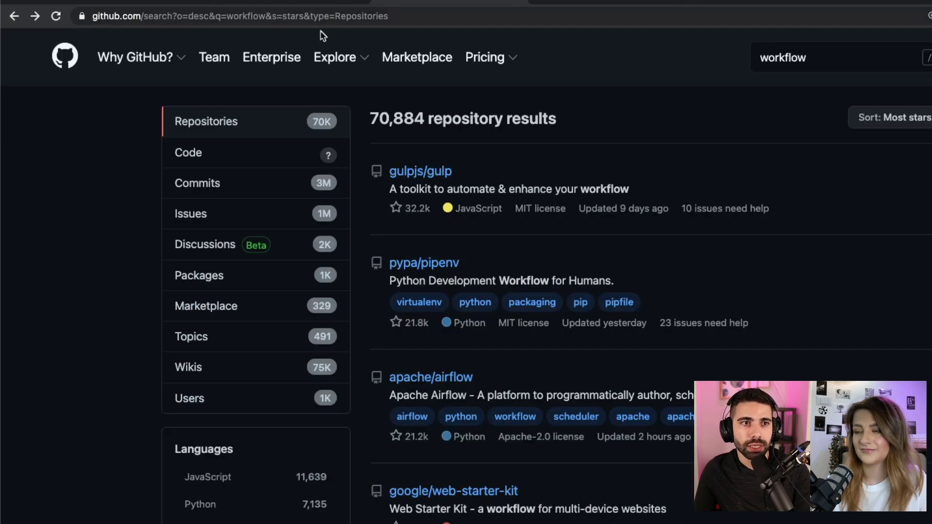
# Search GitHub repositories for "zapier" and scan the results.
pyautogui.click(801, 53)
pyautogui.doubleClick(801, 52)
pyautogui.write('zapier')
pyautogui.press('Return')
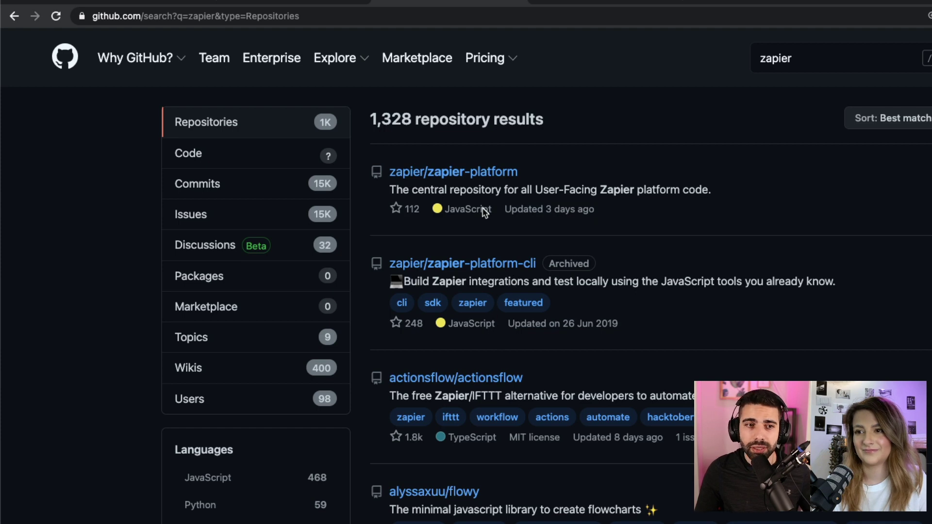
pyautogui.scroll(-6, 534, 291)
pyautogui.scroll(6, 558, 201)
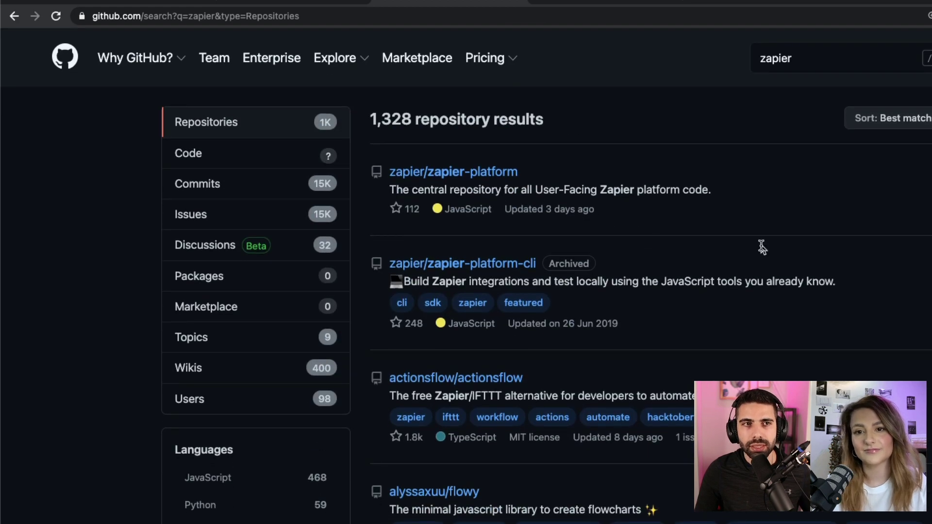
# Search GitHub repositories for "n8n" and highlight the description of the n8n-io/n8n repository.
pyautogui.click(805, 59)
pyautogui.press('super+a')
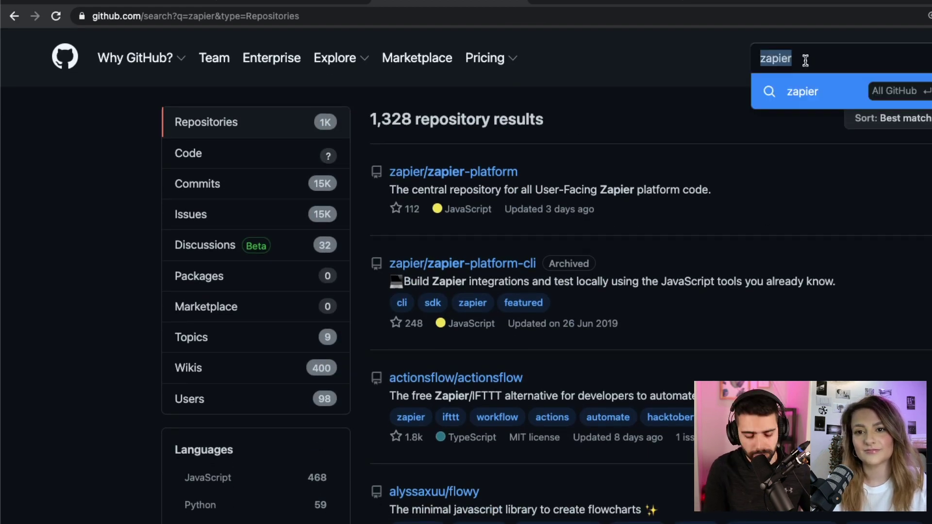
pyautogui.write('n8n')
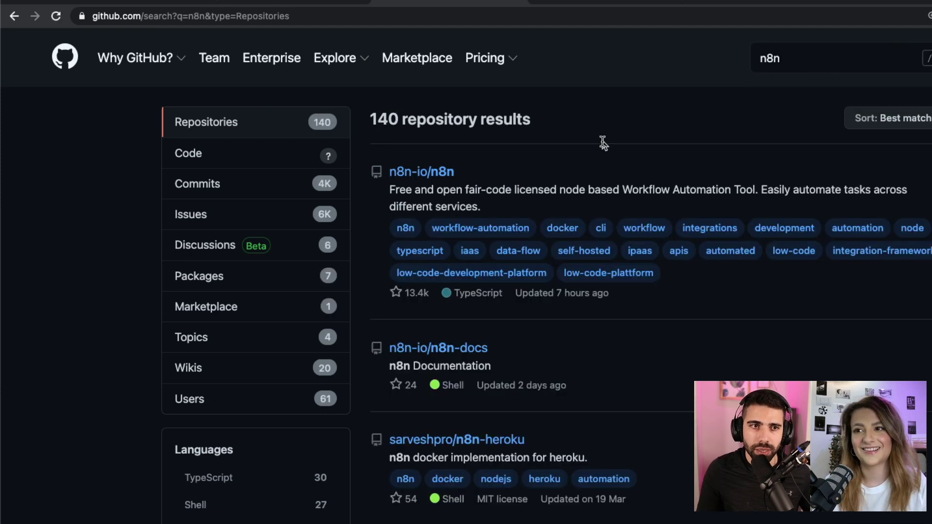
pyautogui.tripleClick(405, 195)
pyautogui.click(425, 200)
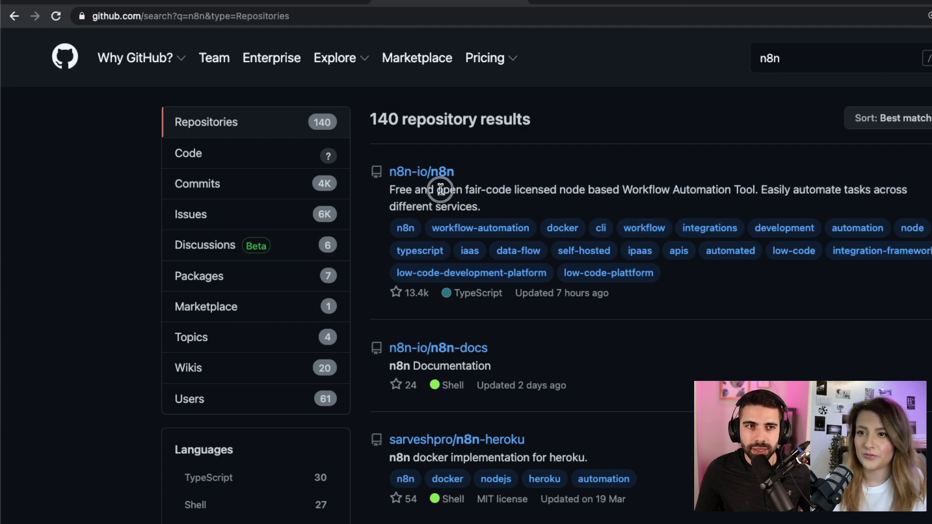
pyautogui.moveTo(425, 191); pyautogui.dragTo(901, 203)
pyautogui.click(690, 185)
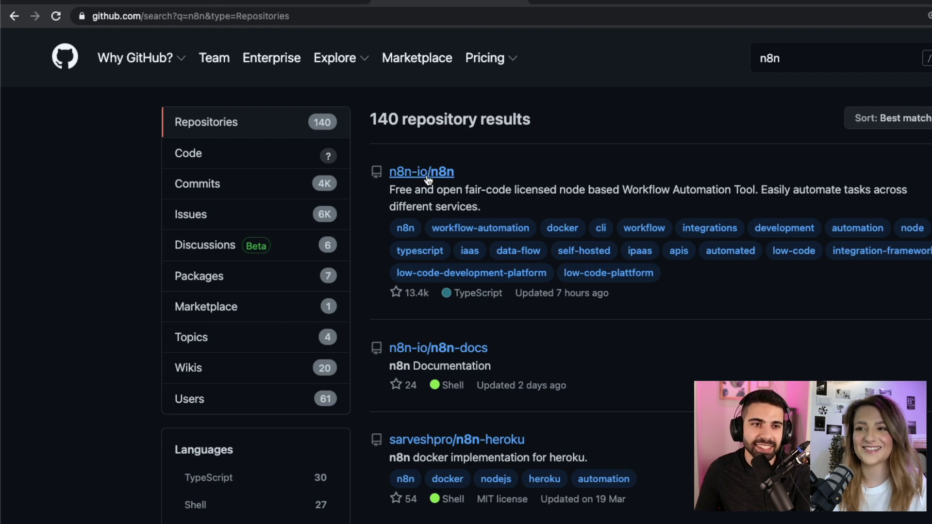
# Open the n8n-io/n8n repository and examine its latest commit date, README, demo and integrations sections.
pyautogui.scroll(5, 492, 272)
pyautogui.scroll(2, 498, 274)
pyautogui.scroll(-5, 437, 271)
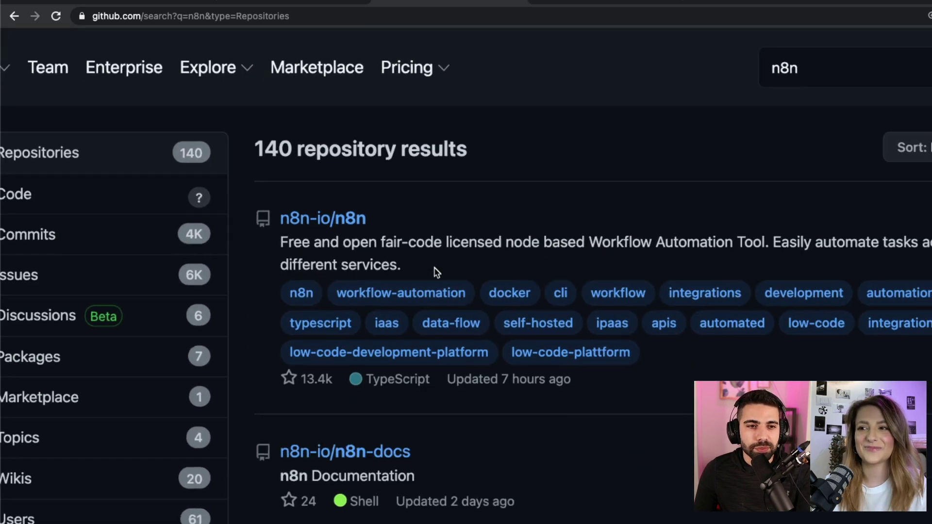
pyautogui.click(357, 221)
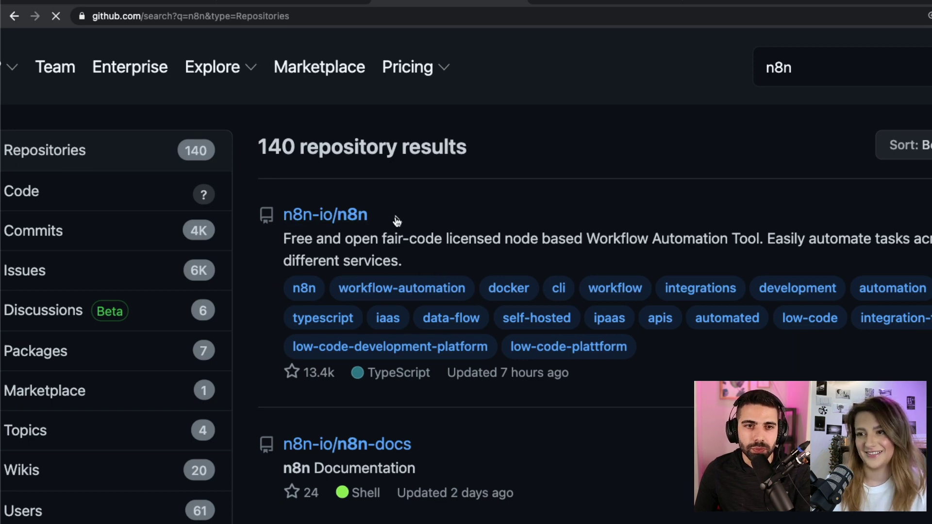
pyautogui.scroll(-2, 543, 253)
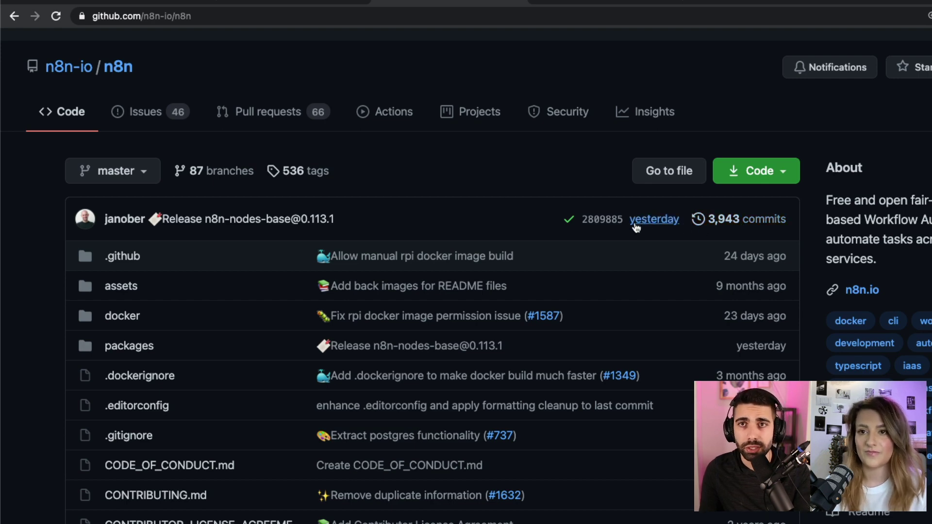
pyautogui.moveTo(636, 228)
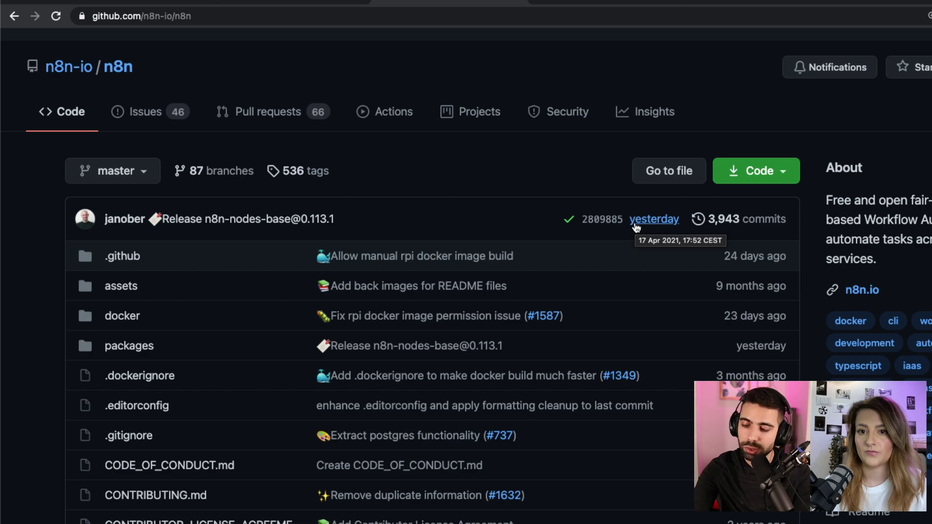
pyautogui.scroll(-10, 680, 333)
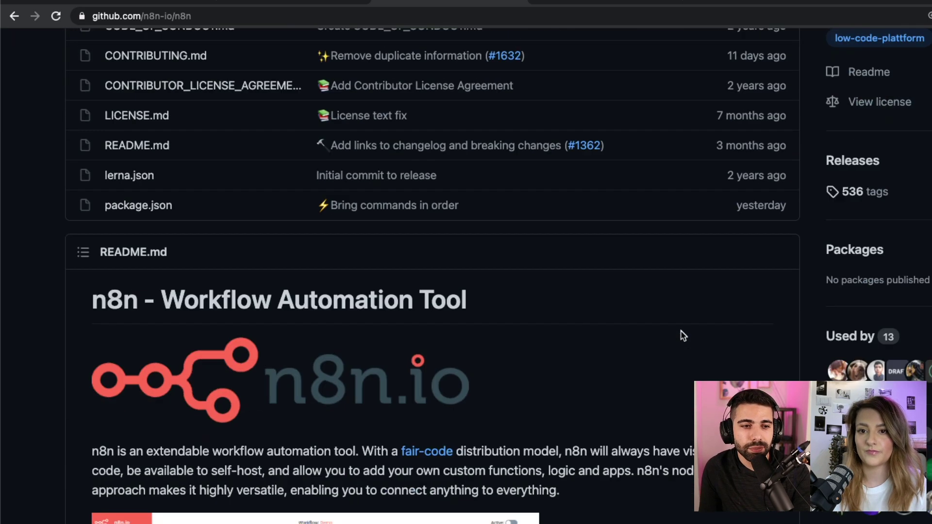
pyautogui.scroll(-6, 539, 361)
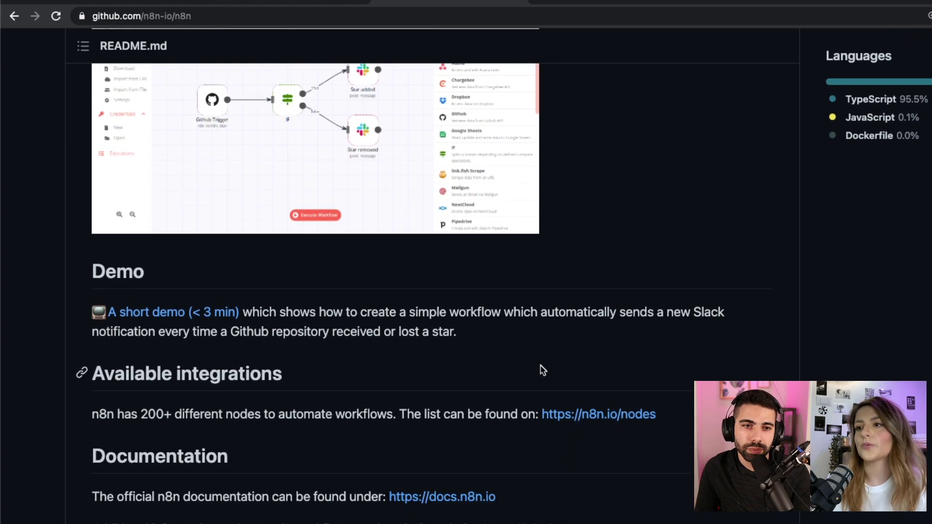
pyautogui.scroll(10, 540, 364)
pyautogui.scroll(7, 552, 379)
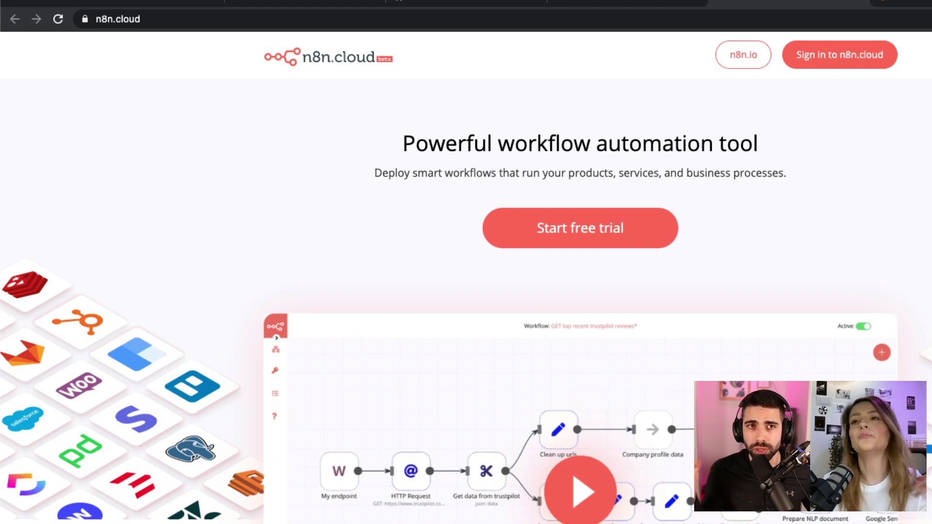
# View the n8n.cloud free trial registration form, close it and skim the n8n.cloud homepage.
pyautogui.click(581, 229)
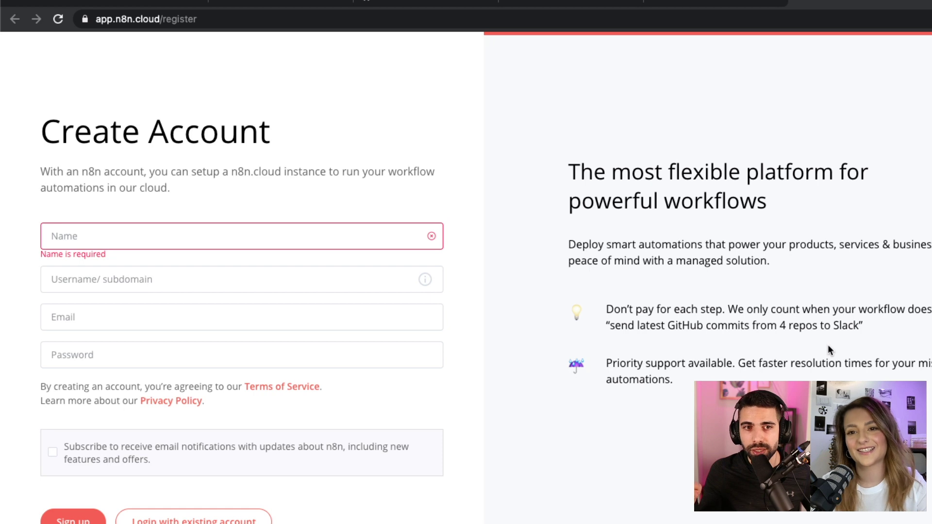
pyautogui.press('super+w')
pyautogui.scroll(-6, 630, 388)
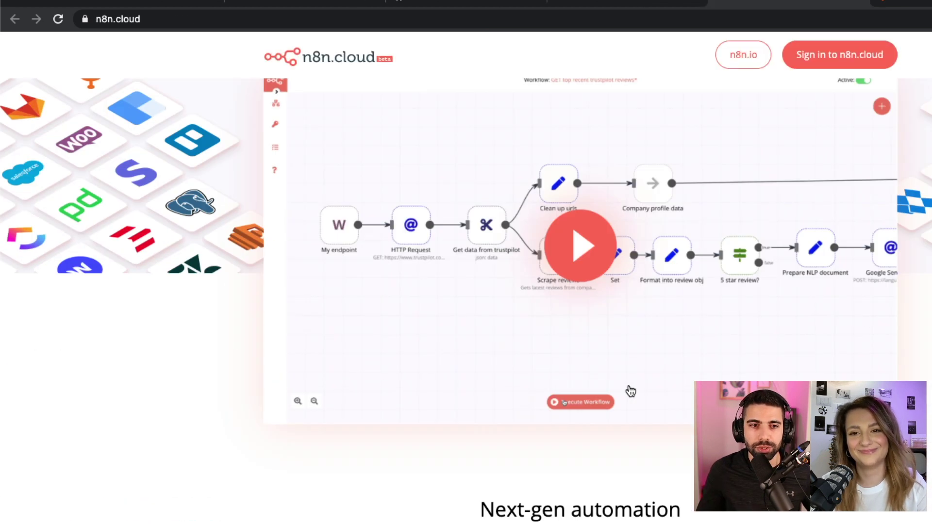
pyautogui.scroll(-14, 630, 390)
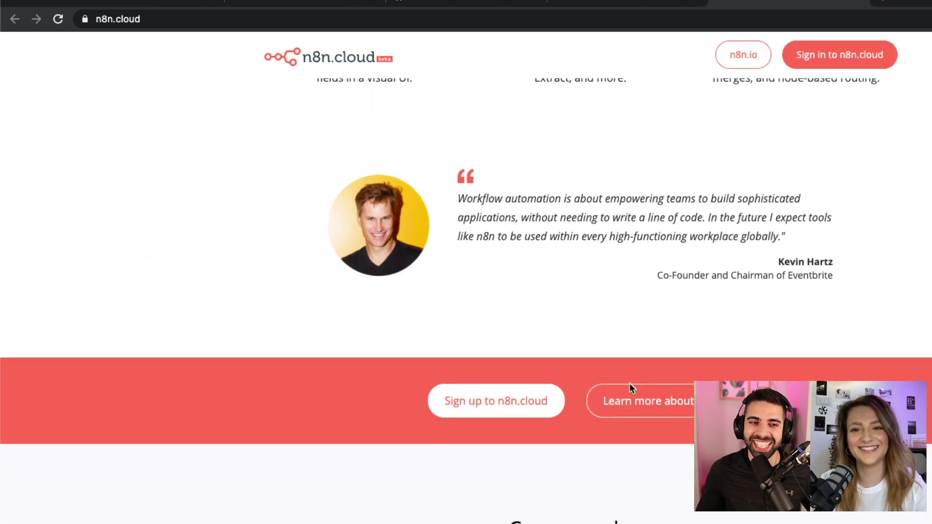
pyautogui.scroll(-10, 653, 412)
# Compare the Start, Pro and Power plans on n8n.cloud by price, workflow executions, active workflows and support.
pyautogui.scroll(7, 676, 457)
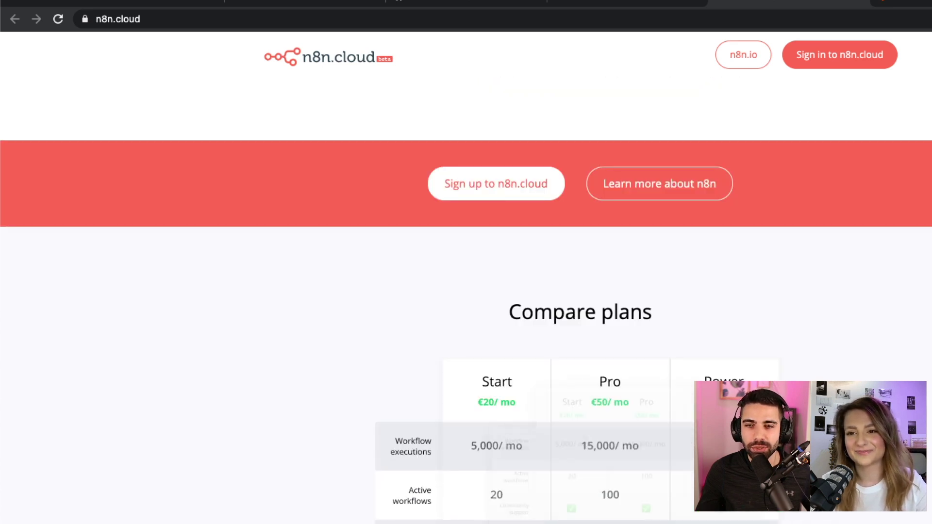
pyautogui.scroll(-7, 711, 355)
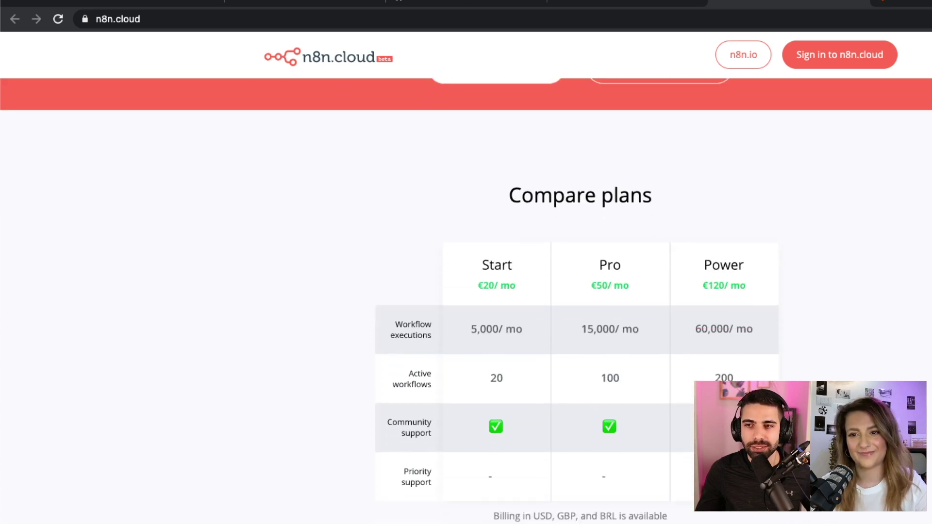
pyautogui.scroll(3, 711, 355)
pyautogui.scroll(-1, 712, 349)
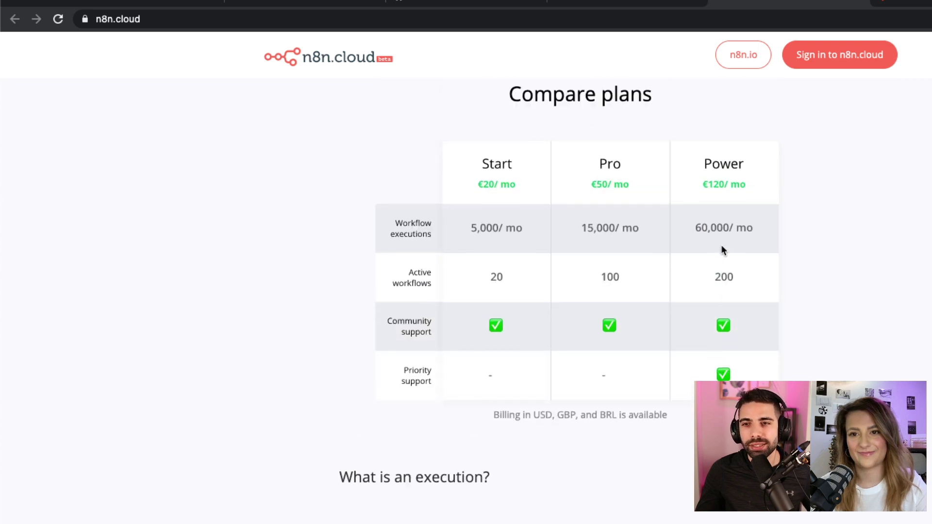
pyautogui.scroll(1, 731, 168)
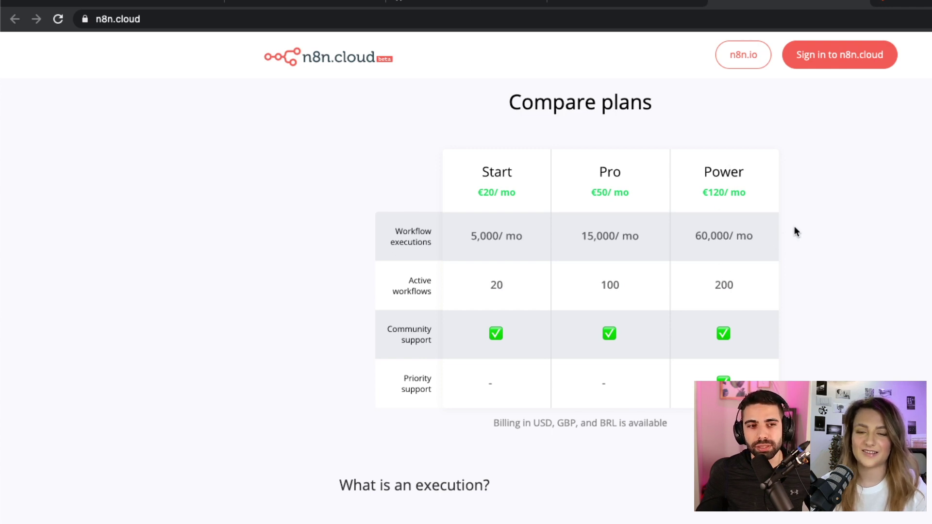
# Revisit the n8n repository's README on GitHub and return to the n8n.io homepage.
pyautogui.hotkey('ctrl', 'shift', 'Tab')
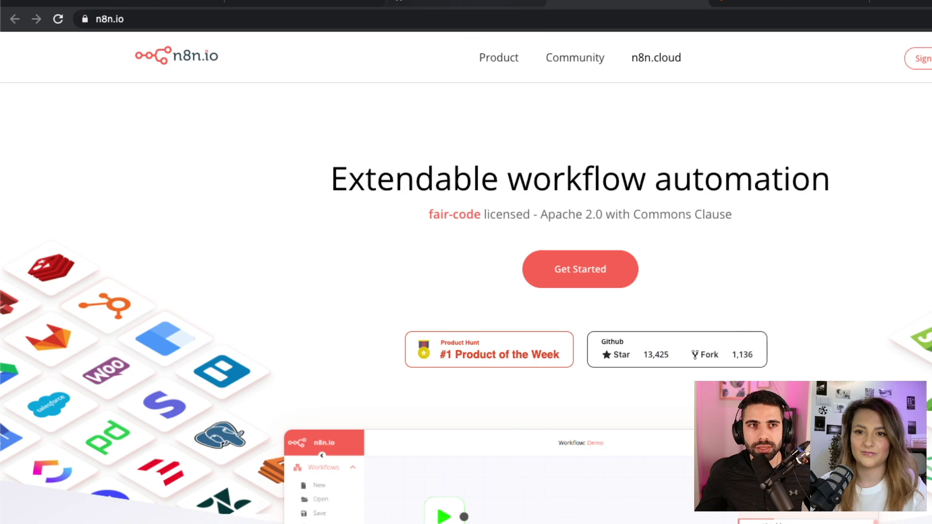
pyautogui.click(486, 4)
pyautogui.scroll(-10, 642, 225)
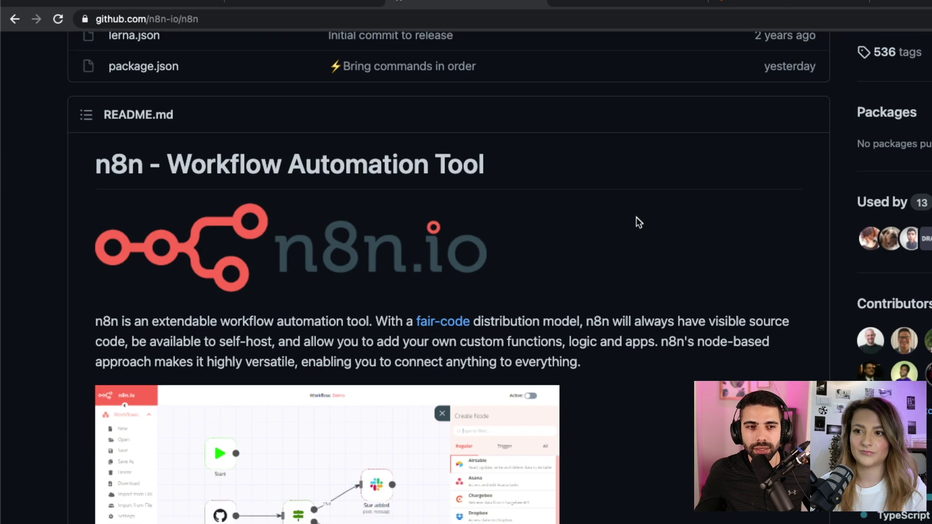
pyautogui.scroll(10, 626, 160)
pyautogui.click(620, 3)
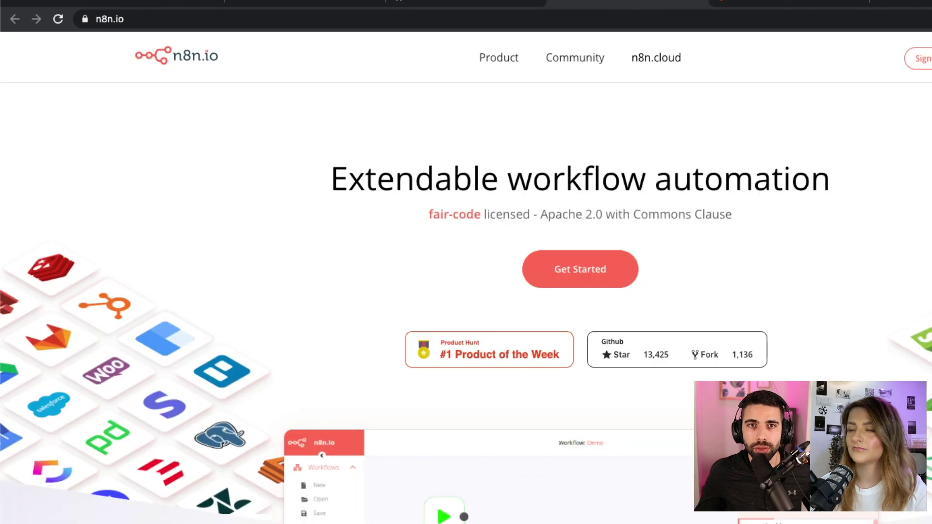
# Sign in to n8n.io, go to the n8n.cloud dashboard and open the online instance.
pyautogui.click(922, 59)
pyautogui.click(237, 231)
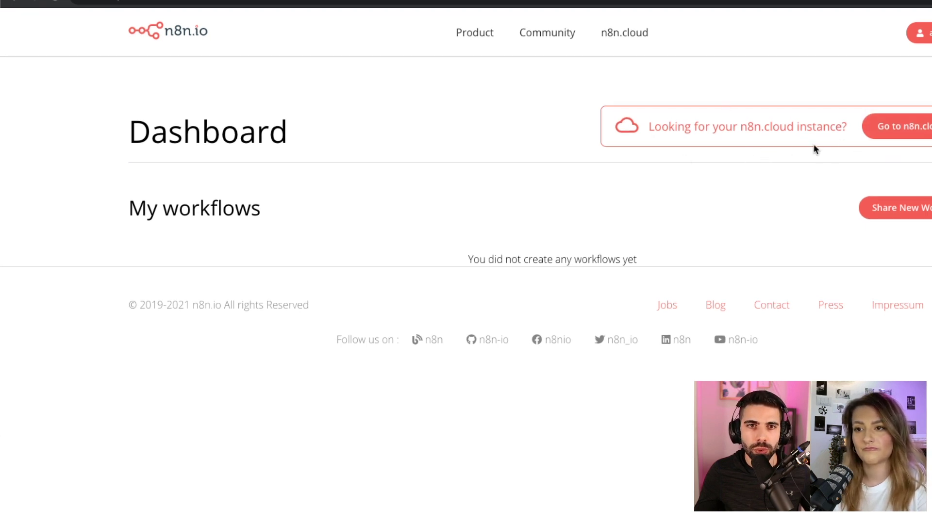
pyautogui.click(917, 124)
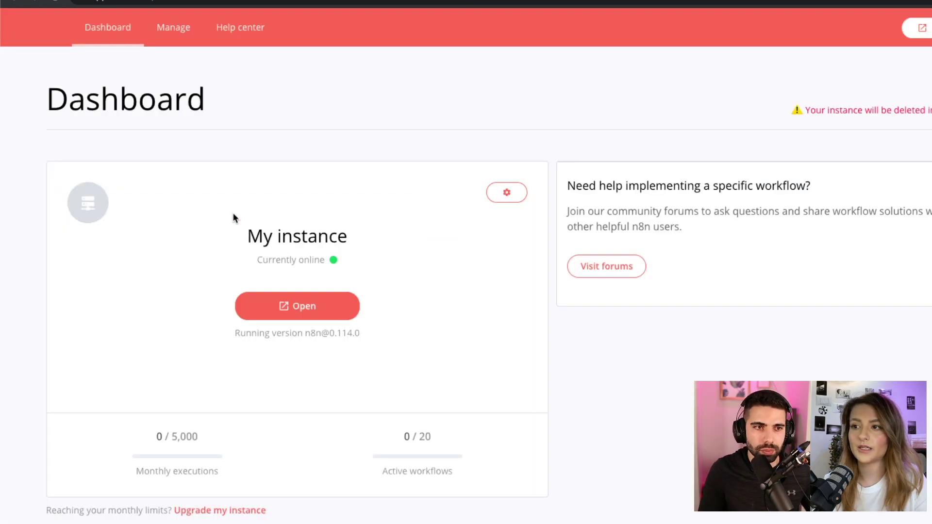
pyautogui.click(316, 318)
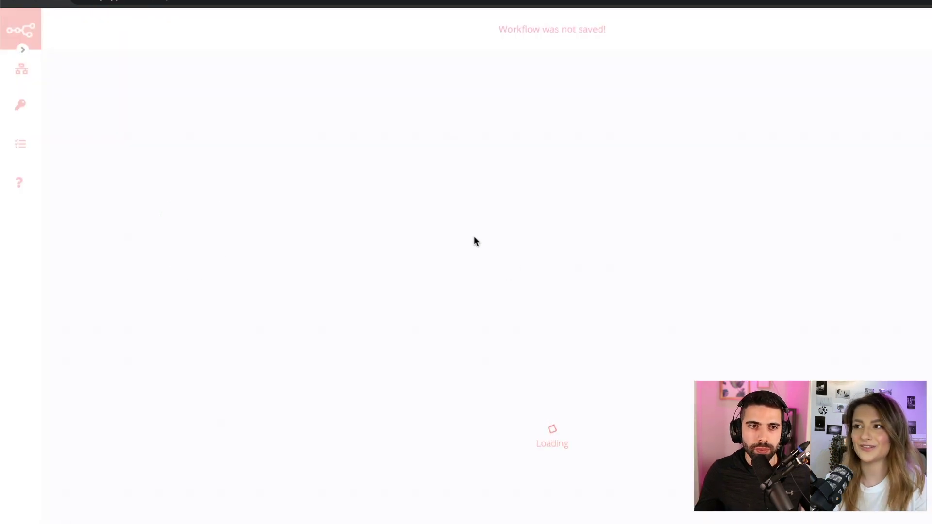
# Dismiss the n8n welcome introduction and move the Start node across the canvas to just below the add-node button.
pyautogui.click(193, 263)
pyautogui.moveTo(193, 266); pyautogui.dragTo(381, 220)
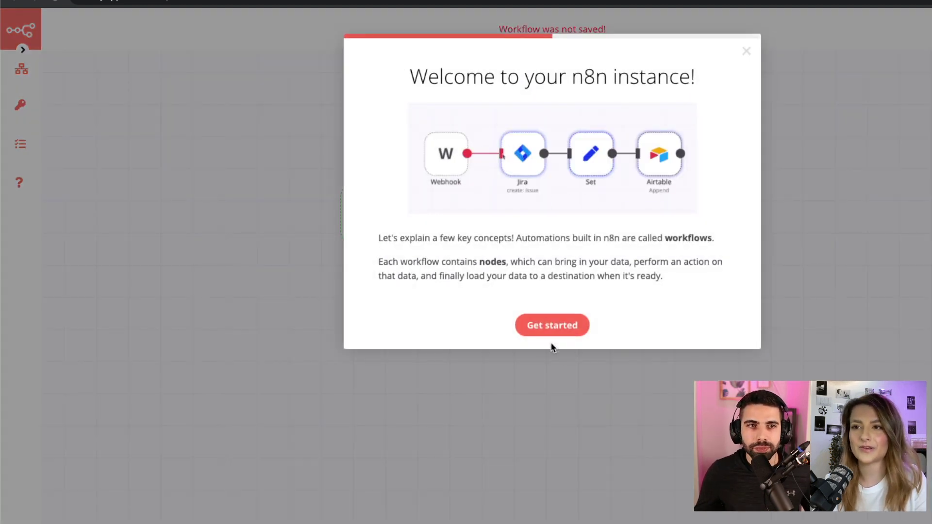
pyautogui.click(634, 386)
pyautogui.moveTo(372, 213); pyautogui.dragTo(931, 97)
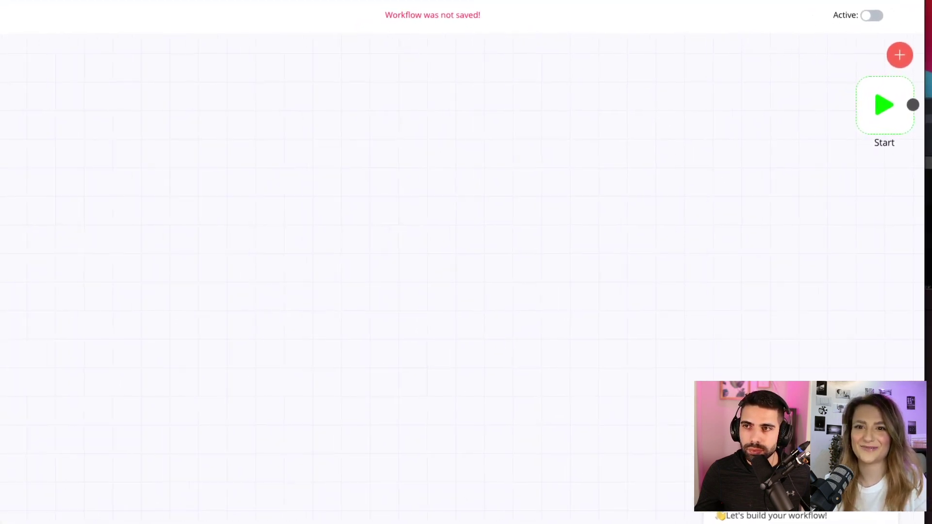
# Move the Start node up behind the add-node button and add a Trello node to the canvas with its default parameters.
pyautogui.moveTo(904, 112); pyautogui.dragTo(904, 65)
pyautogui.click(903, 65)
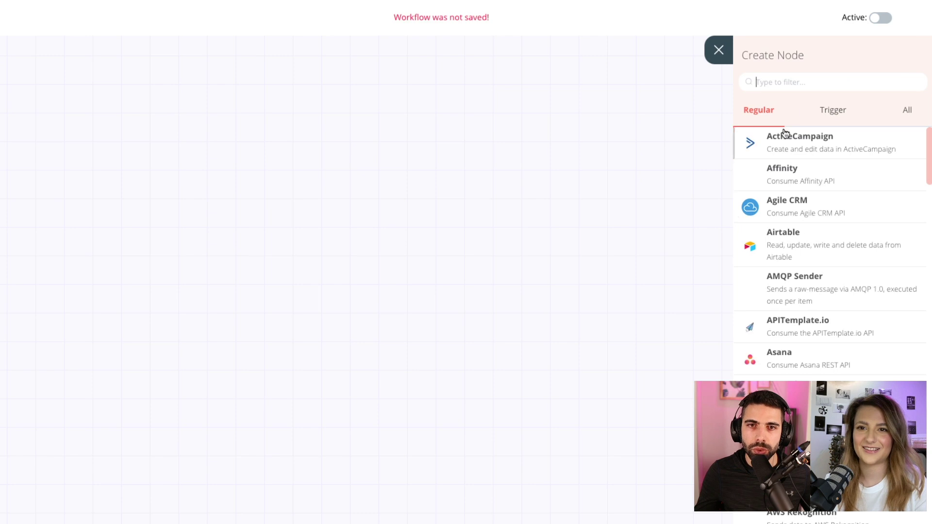
pyautogui.click(794, 81)
pyautogui.write('trello')
pyautogui.press('Return')
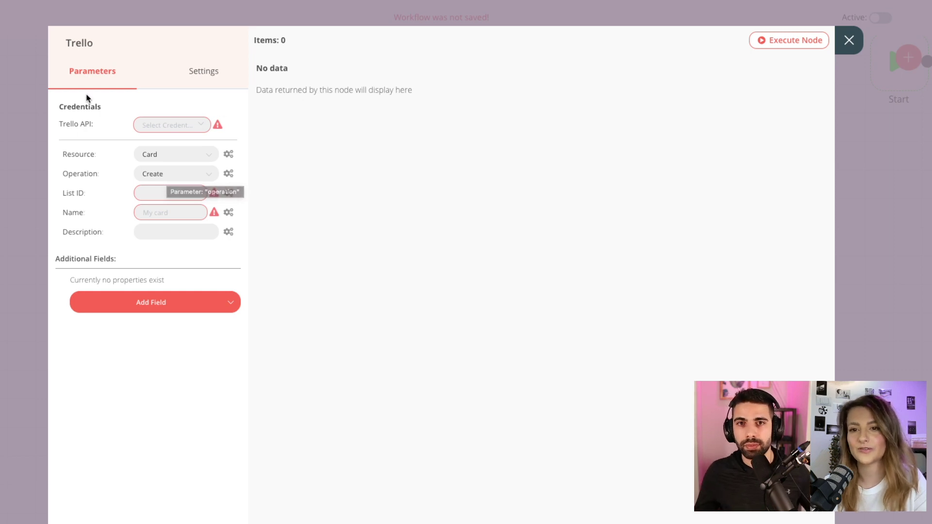
pyautogui.click(848, 40)
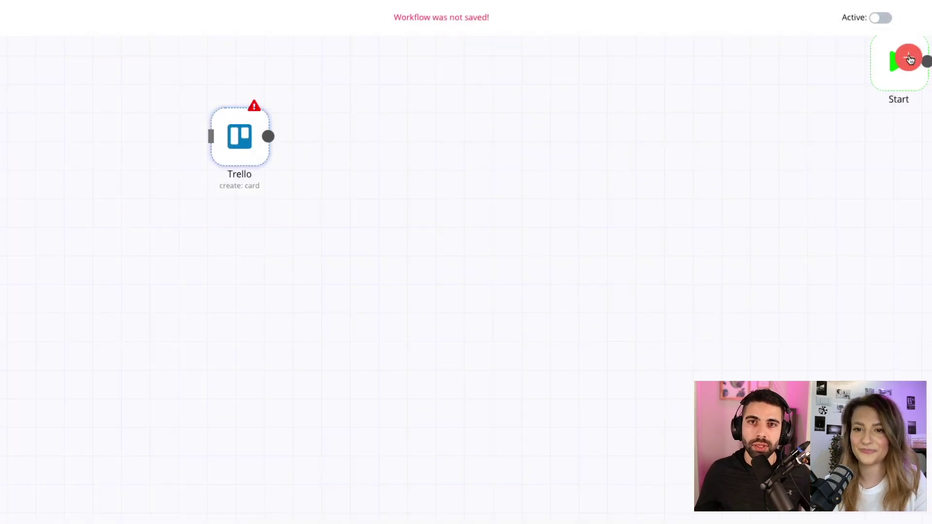
# Browse the regular node types alphabetically from ActiveCampaign to Customer.io to review the available integrations.
pyautogui.click(908, 59)
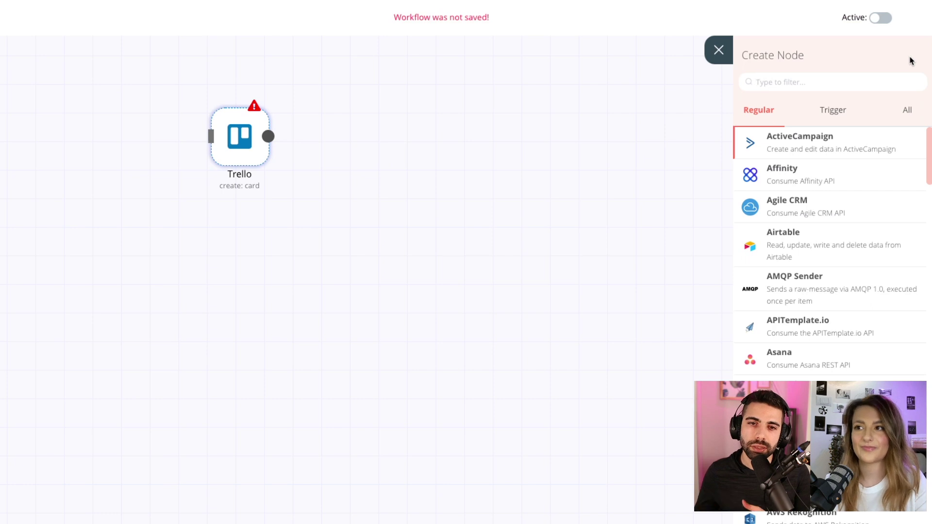
pyautogui.scroll(-8, 829, 277)
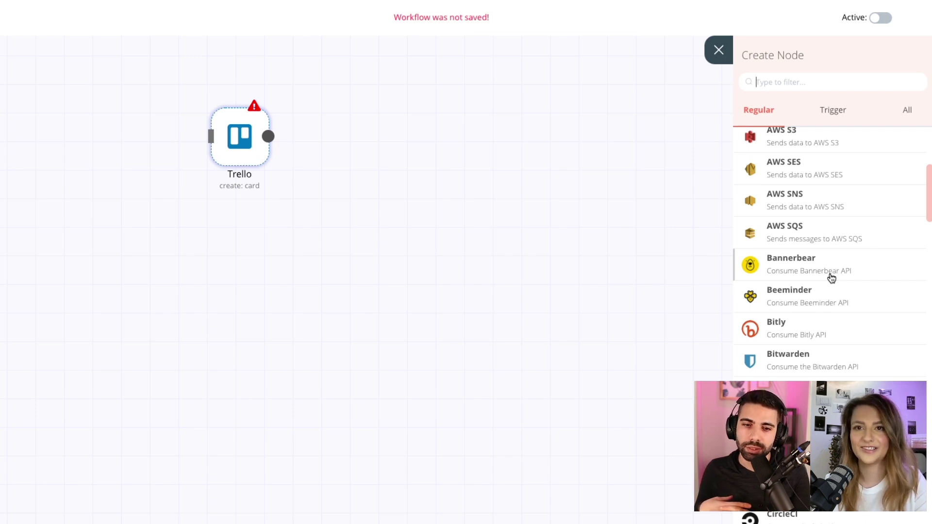
pyautogui.scroll(-3, 832, 277)
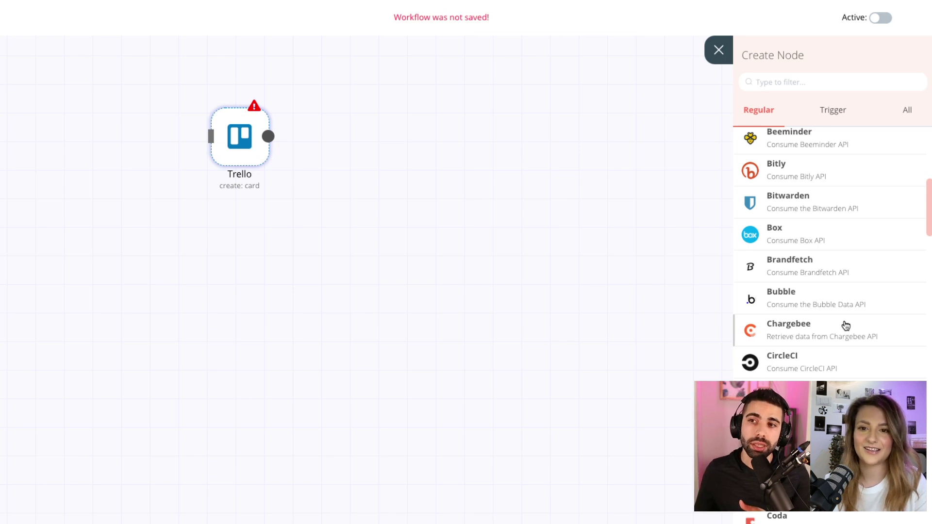
pyautogui.scroll(-4, 846, 325)
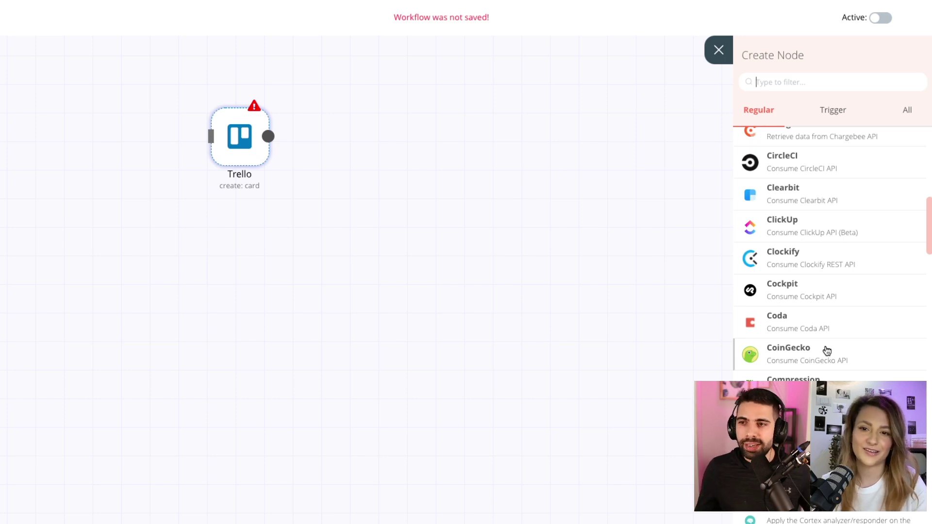
pyautogui.scroll(-1, 824, 348)
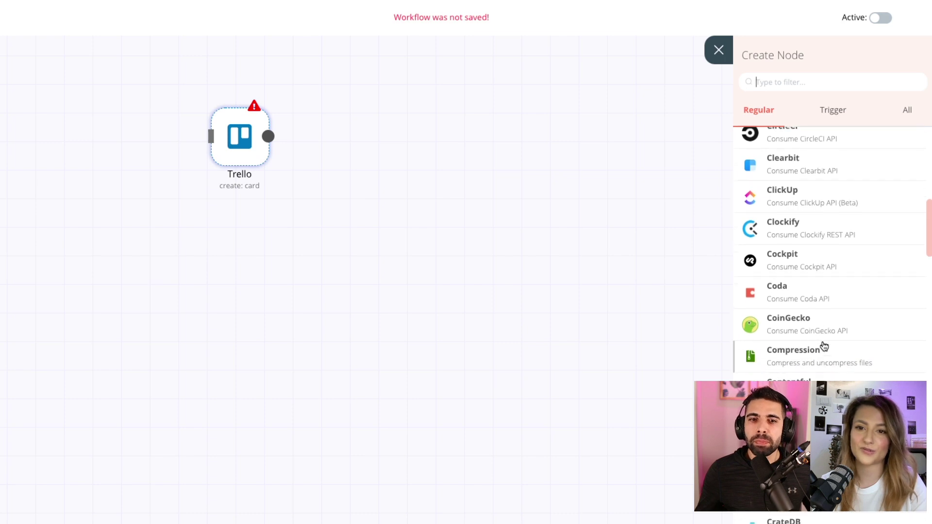
pyautogui.scroll(-2, 824, 346)
pyautogui.scroll(-1, 824, 346)
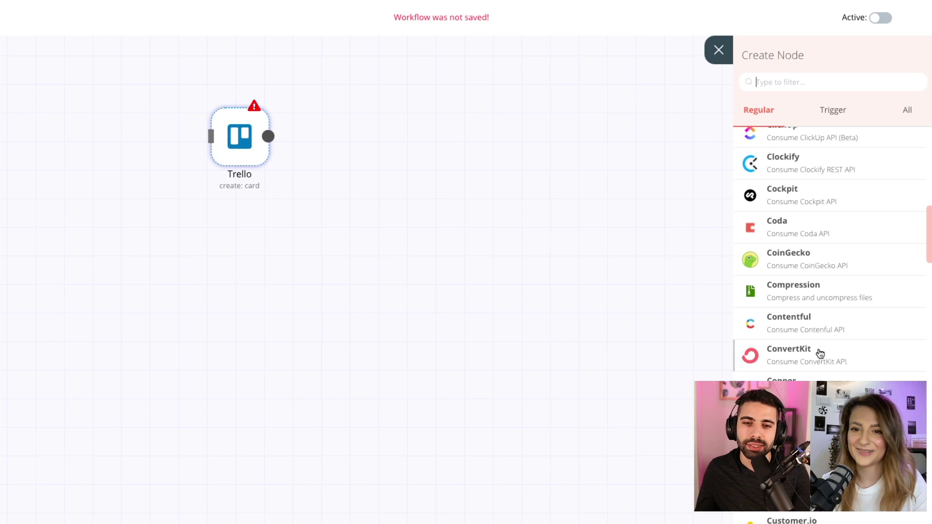
pyautogui.scroll(-3, 813, 365)
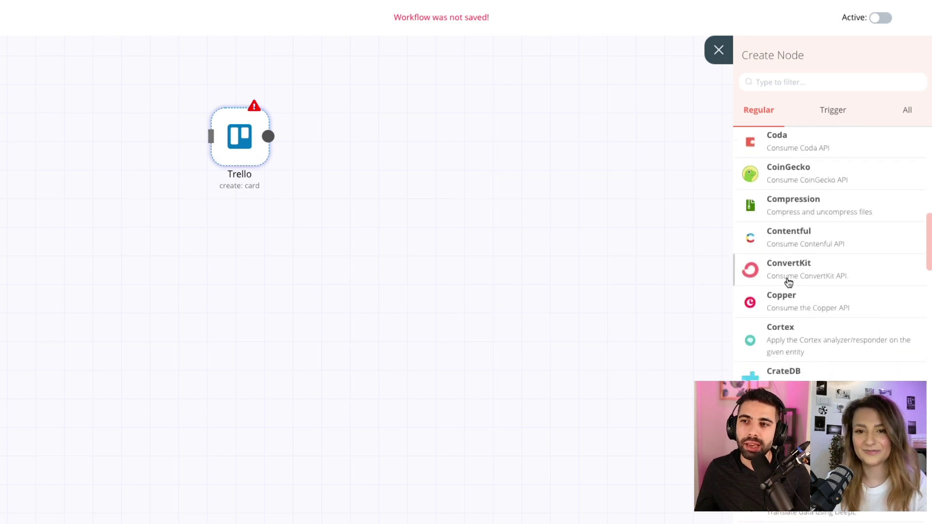
pyautogui.scroll(-2, 815, 250)
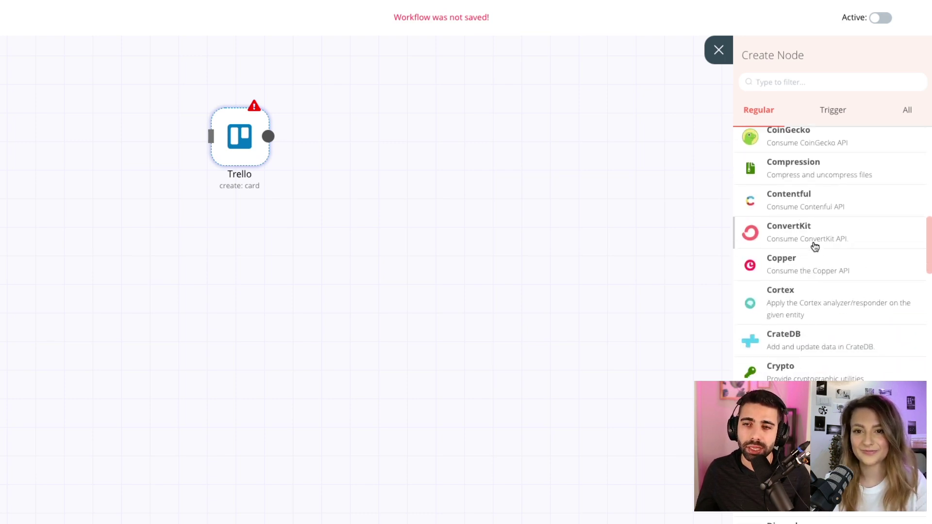
pyautogui.scroll(-1, 820, 170)
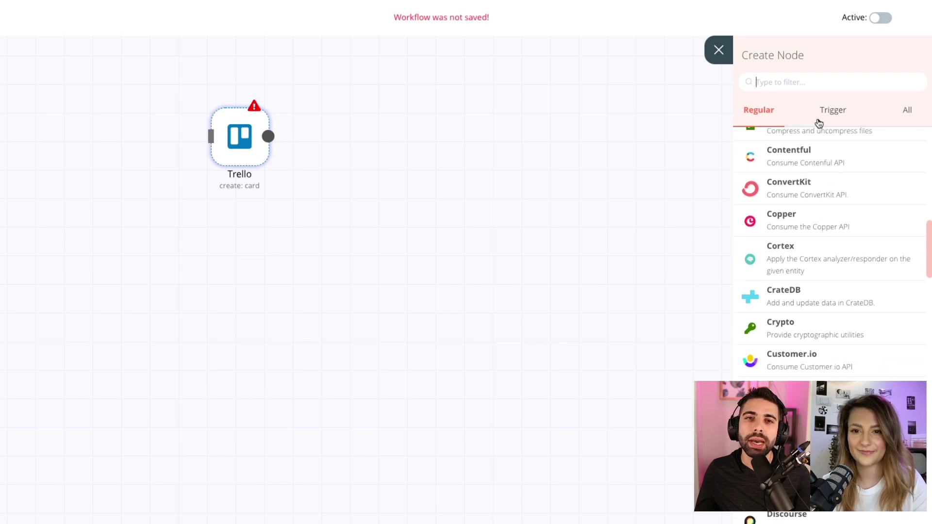
# Find the Ghost integration and add it as a node following the Trello node.
pyautogui.write('ghost')
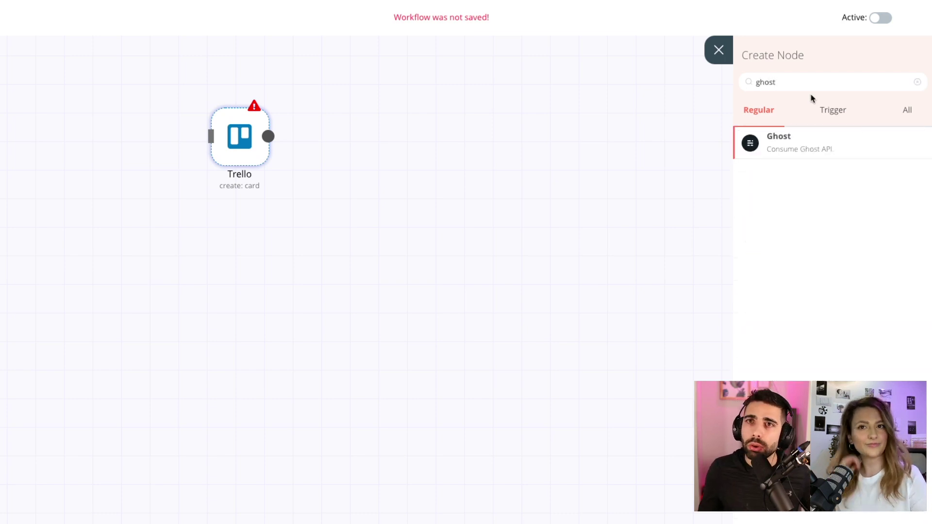
pyautogui.click(779, 150)
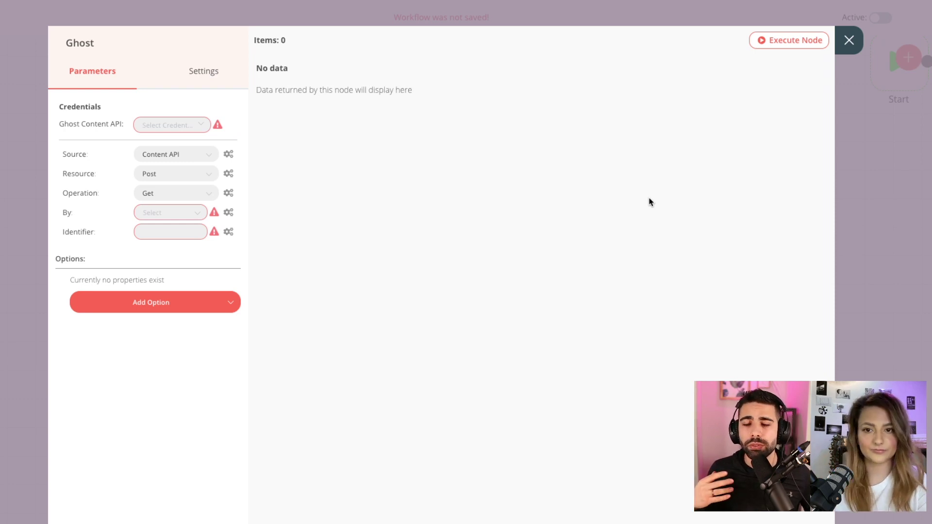
# Switch to the personal blog, read the post "One way to grab the sys_id in ServiceNow" and return to the Ghost node.
pyautogui.hotkey('alt', 'Tab')
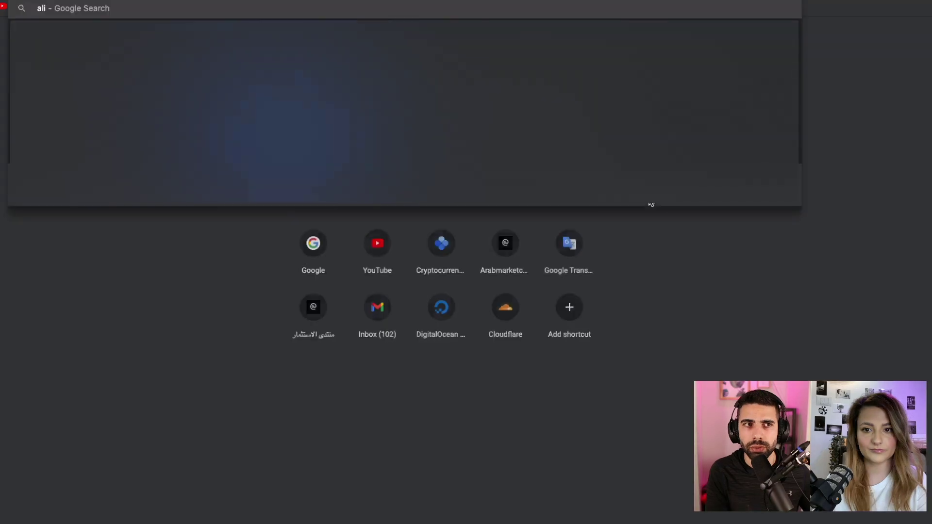
pyautogui.press('Return')
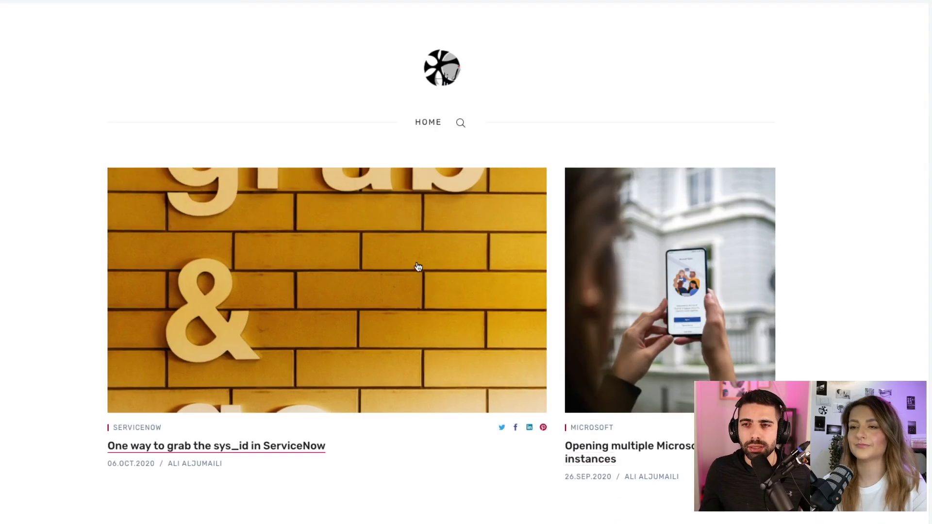
pyautogui.click(488, 344)
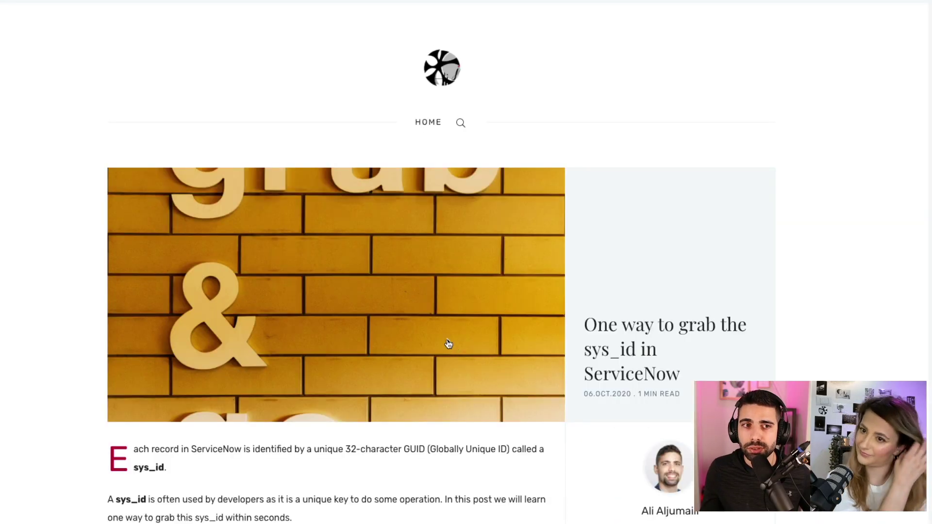
pyautogui.scroll(-7, 376, 310)
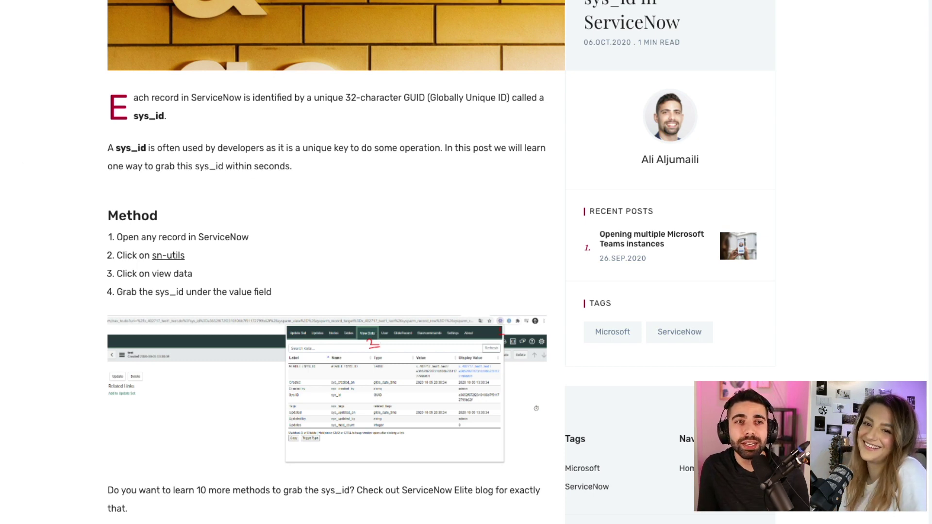
pyautogui.hotkey('alt', 'Left')
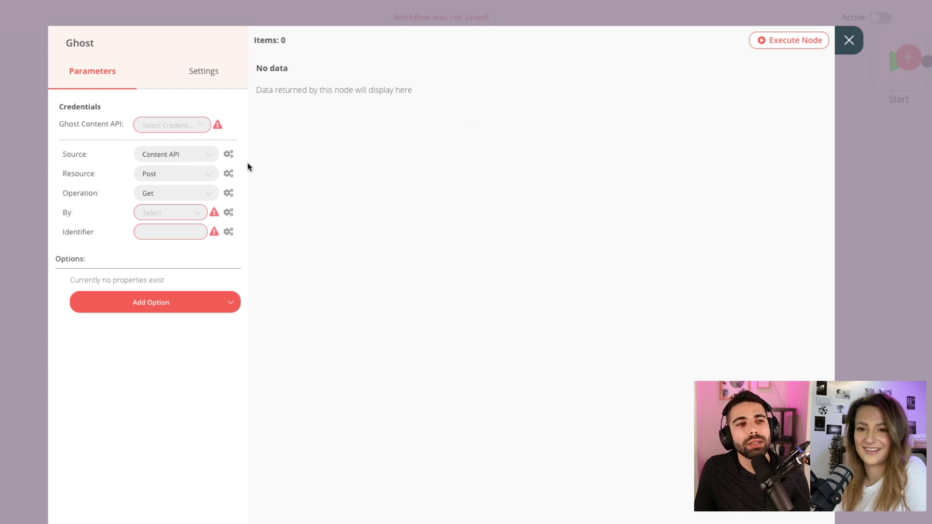
# Check which resources the Ghost node offers and return to the workflow canvas.
pyautogui.click(192, 160)
pyautogui.click(190, 173)
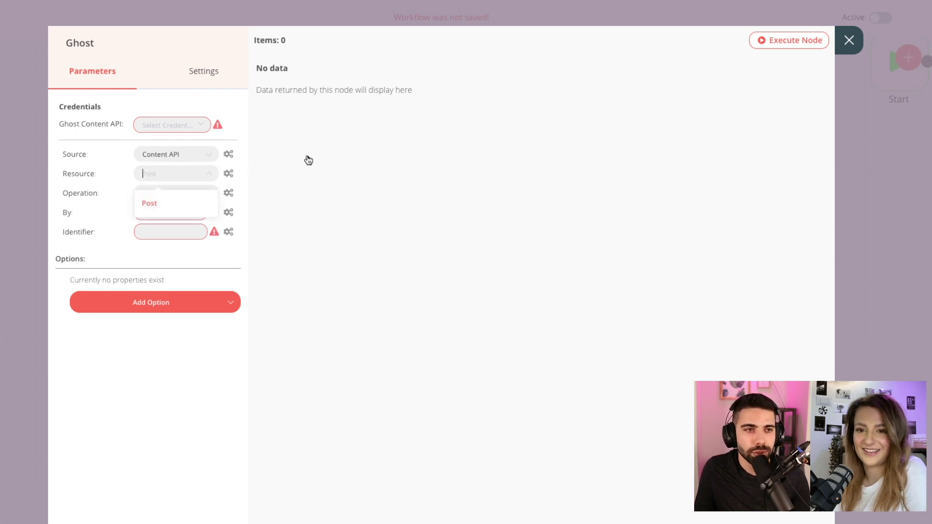
pyautogui.click(849, 40)
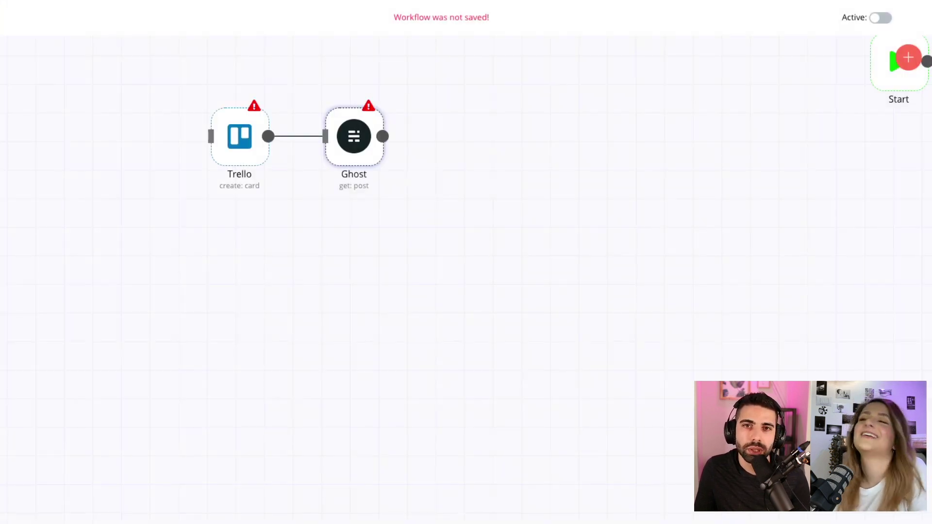
# Browse the regular node types, search them for "google anal" and clear the filter.
pyautogui.click(908, 57)
pyautogui.scroll(-3, 816, 291)
pyautogui.scroll(-20, 809, 341)
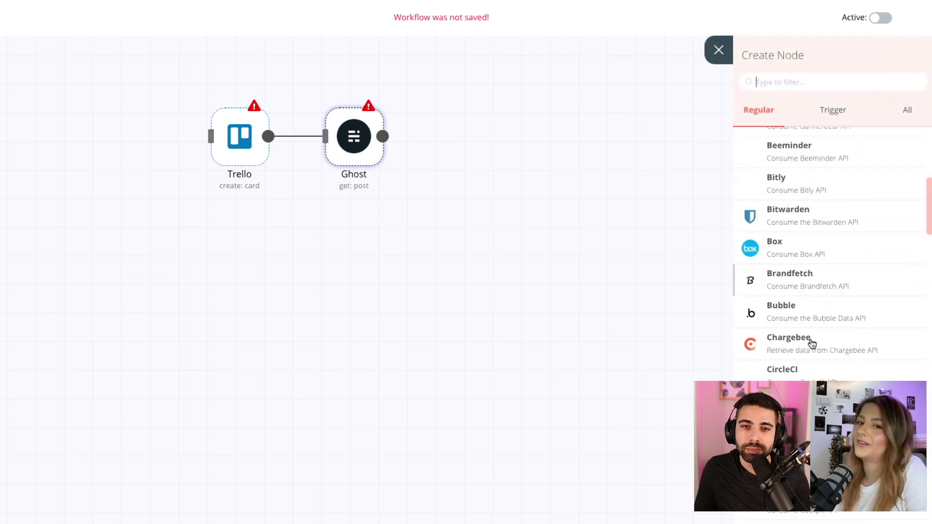
pyautogui.scroll(-5, 811, 344)
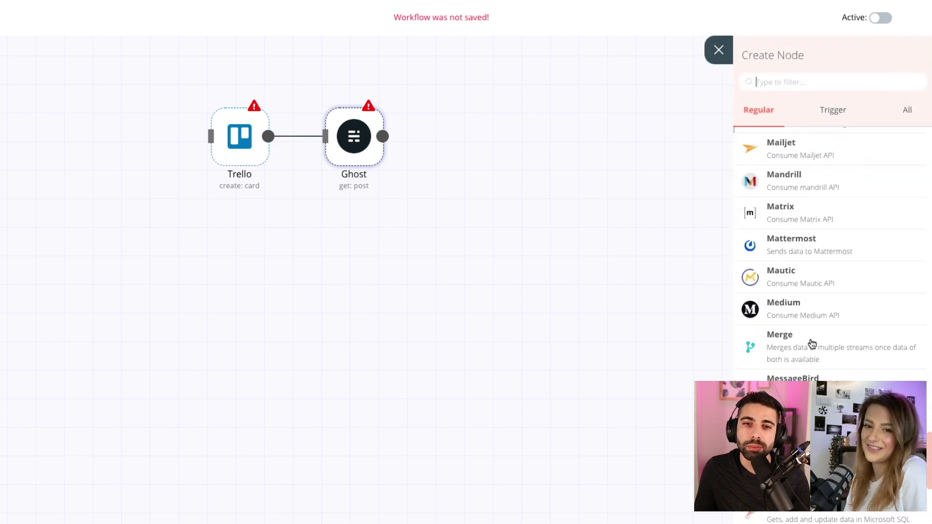
pyautogui.scroll(-3, 811, 344)
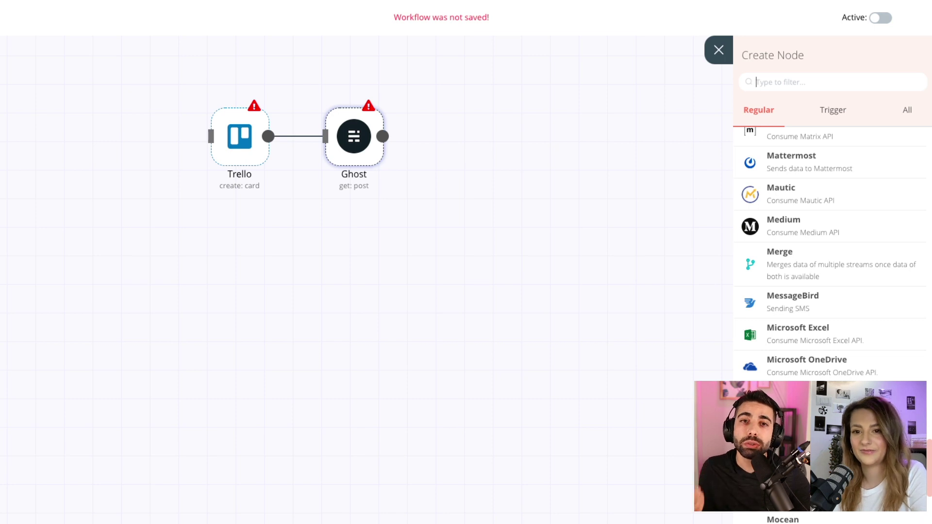
pyautogui.write('google anal')
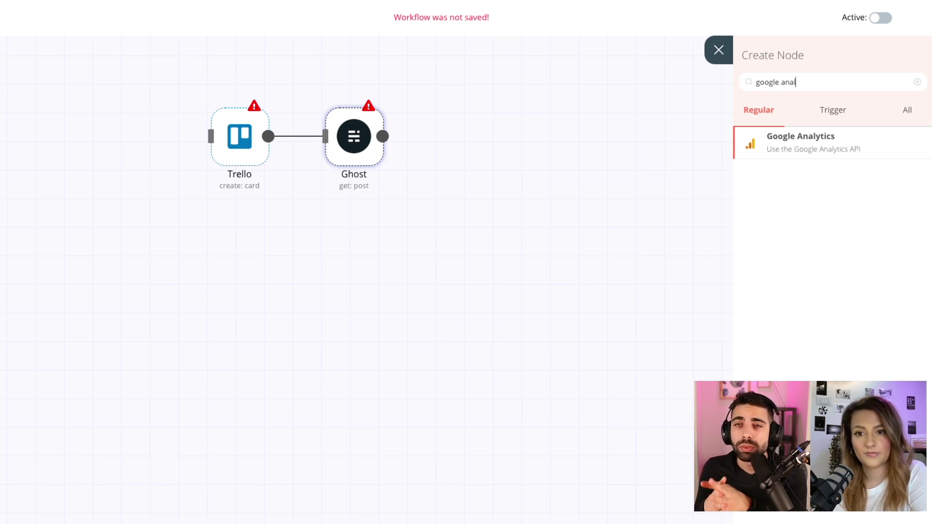
pyautogui.hotkey('ctrl', 'a')
pyautogui.press('BackSpace')
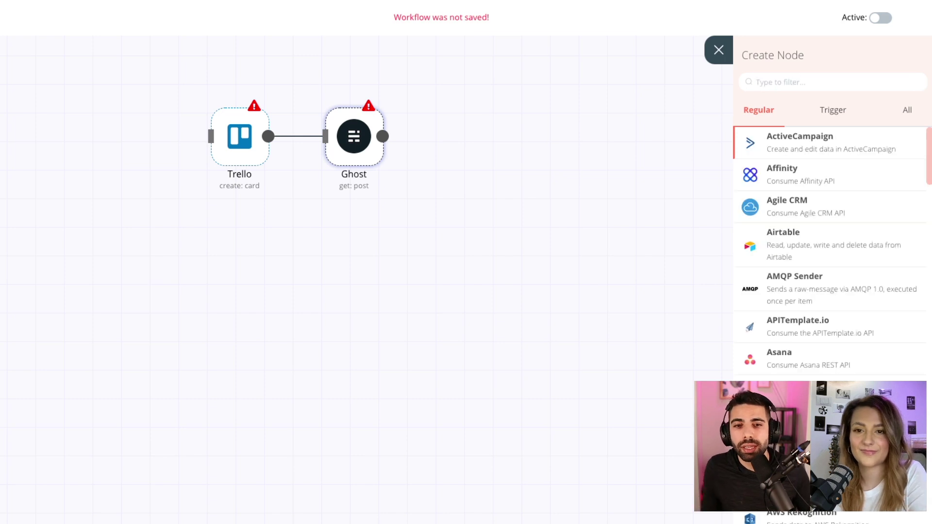
# Browse the regular node types for Spotify and add it as a node following the Ghost node.
pyautogui.scroll(-20, 808, 517)
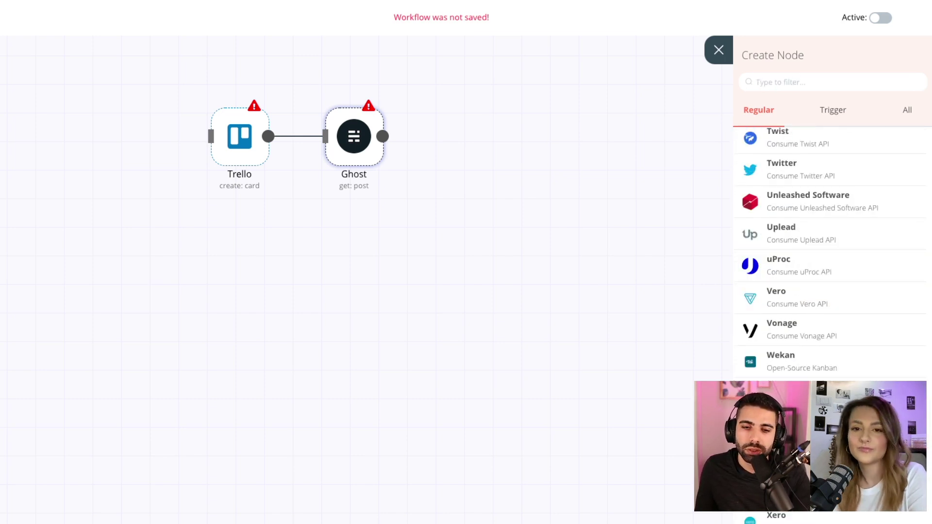
pyautogui.scroll(5, 832, 252)
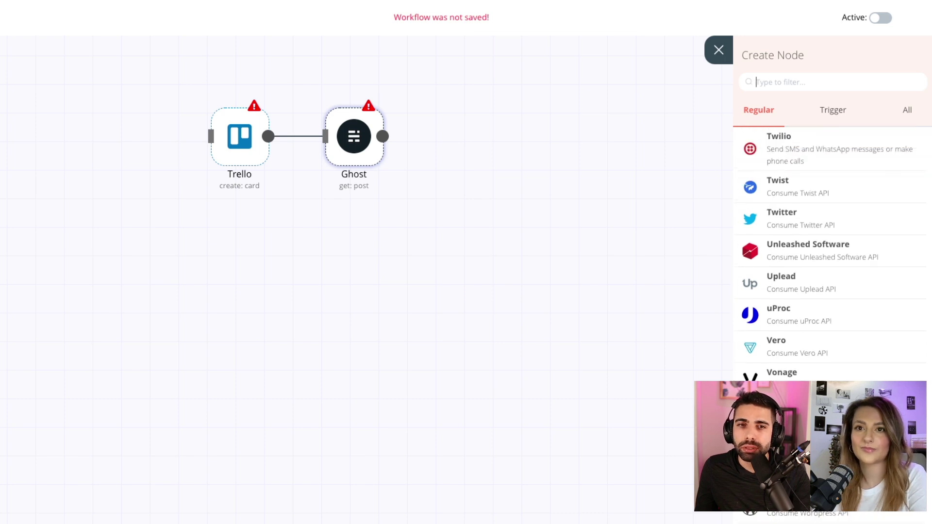
pyautogui.scroll(4, 831, 252)
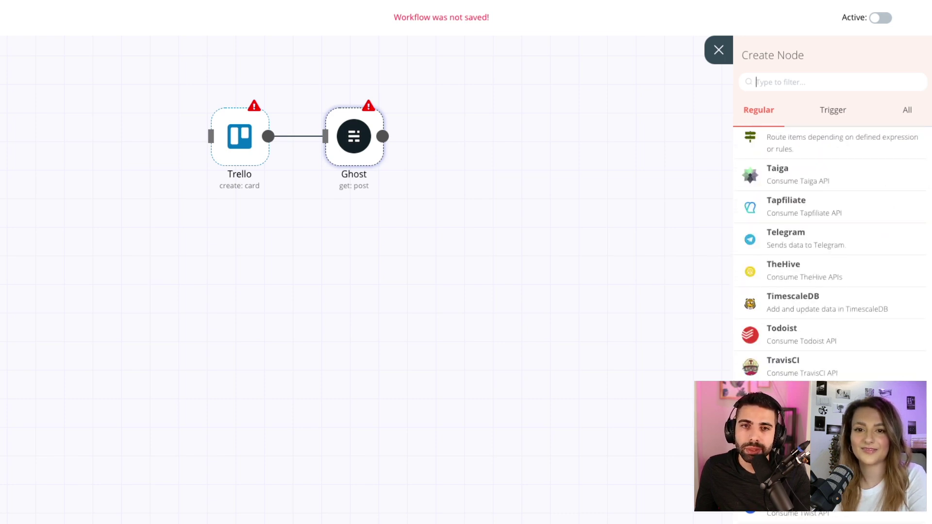
pyautogui.scroll(2, 831, 253)
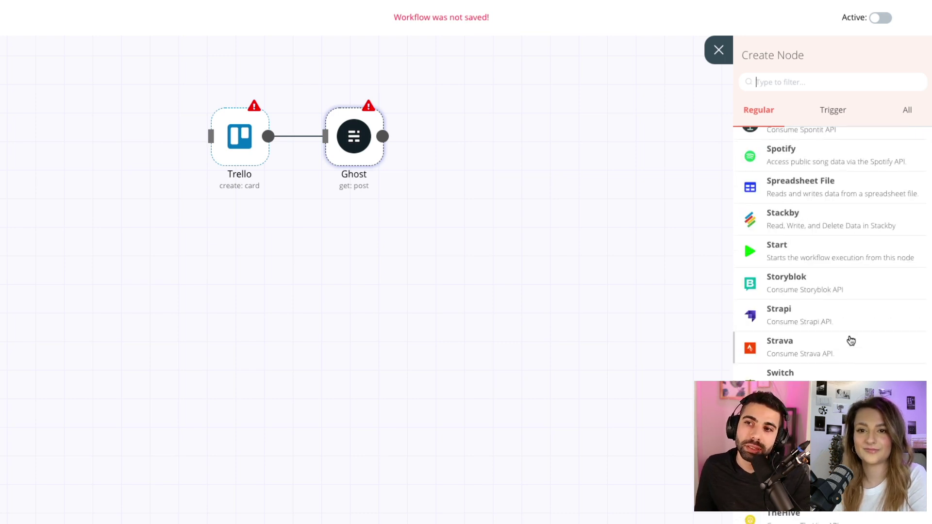
pyautogui.scroll(1, 861, 289)
pyautogui.scroll(2, 860, 289)
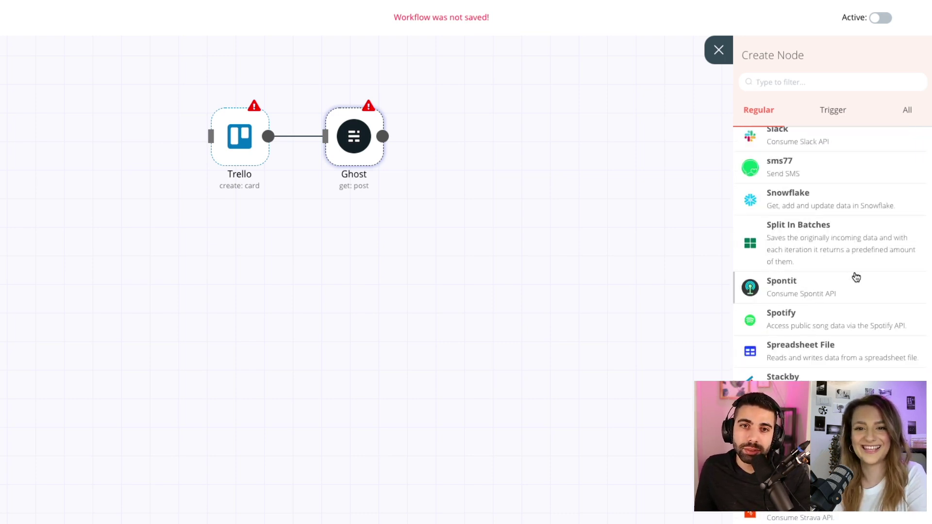
pyautogui.scroll(2, 859, 287)
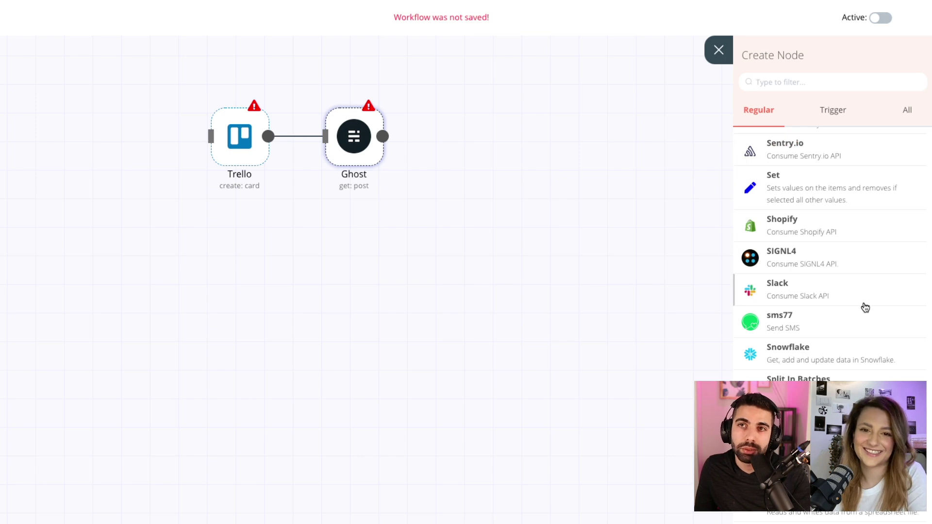
pyautogui.scroll(1, 865, 307)
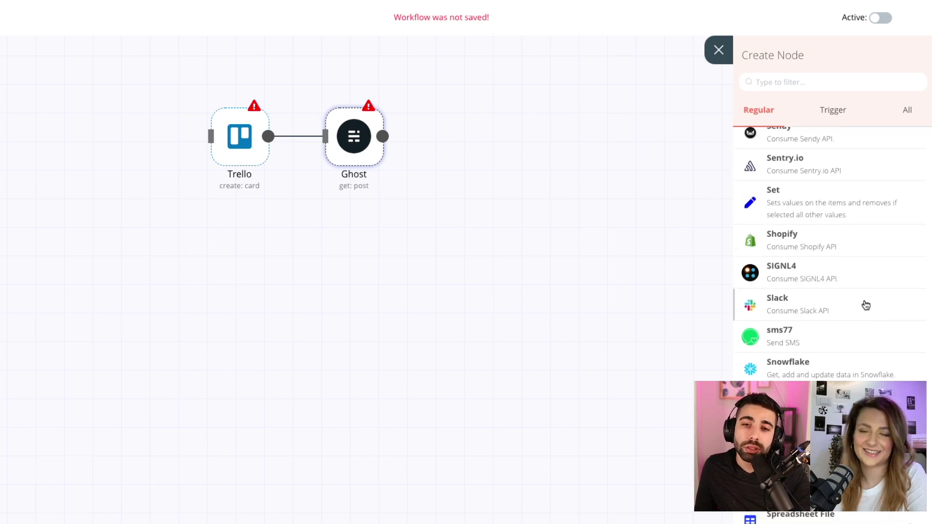
pyautogui.scroll(1, 866, 306)
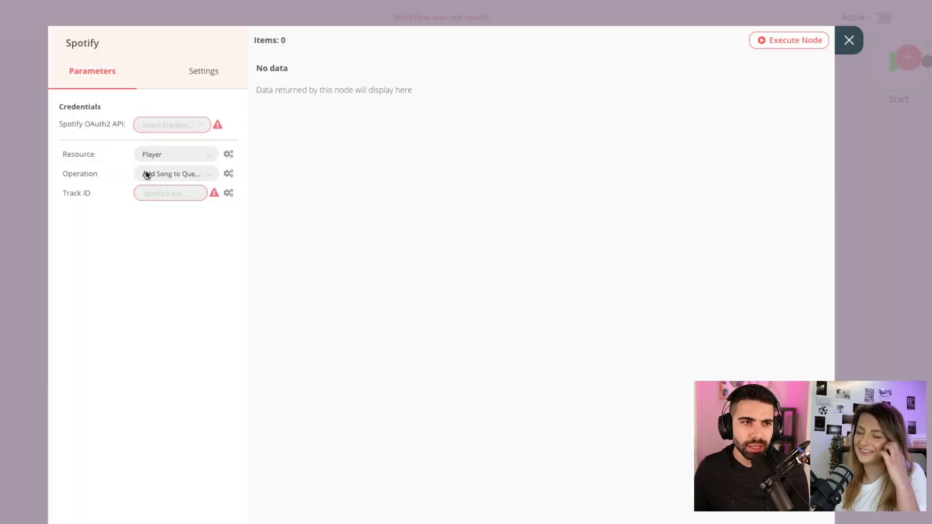
# Check which operations the Spotify node offers for the Player resource and return to the workflow canvas.
pyautogui.click(147, 175)
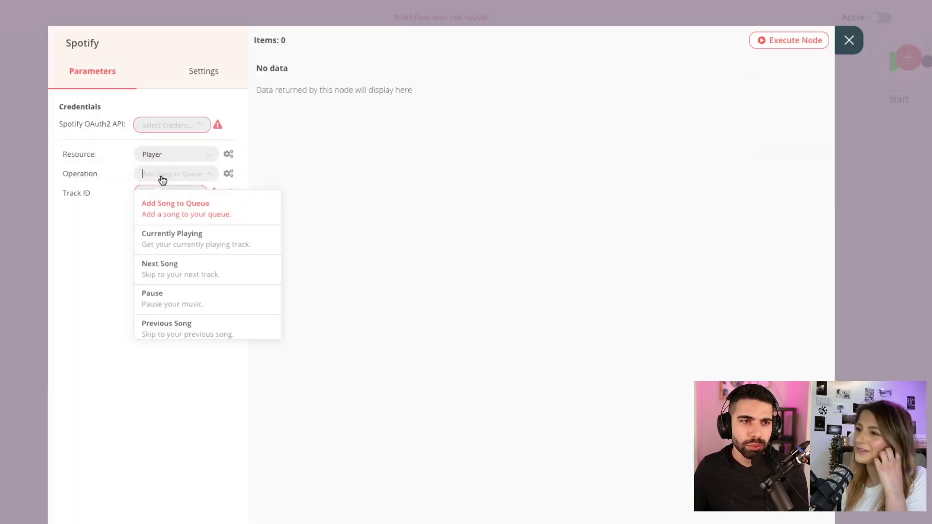
pyautogui.scroll(-2, 185, 279)
pyautogui.scroll(2, 179, 302)
pyautogui.scroll(-2, 183, 299)
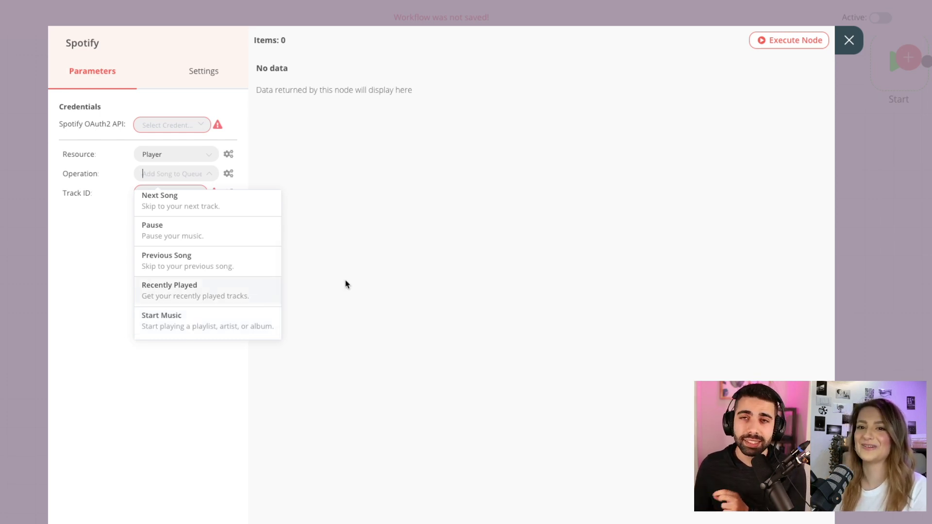
pyautogui.click(849, 34)
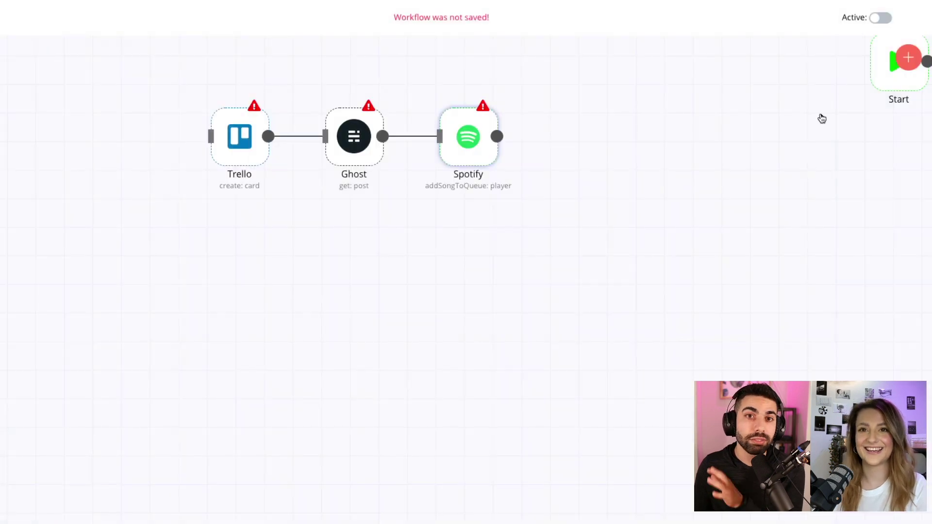
# Search the regular node types for "weather" and add OpenWeatherMap following the Spotify node, keeping its default parameters.
pyautogui.click(922, 60)
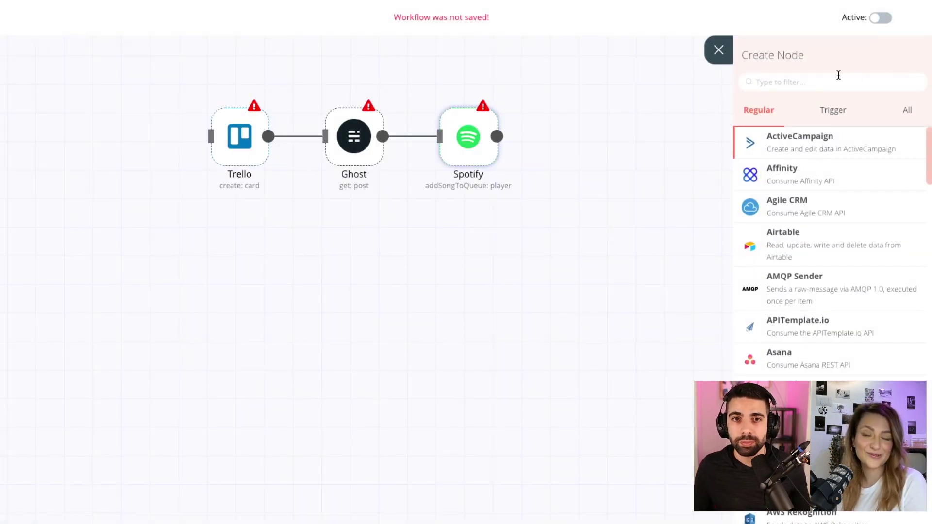
pyautogui.write('weather')
pyautogui.hotkey('ctrl', 'a')
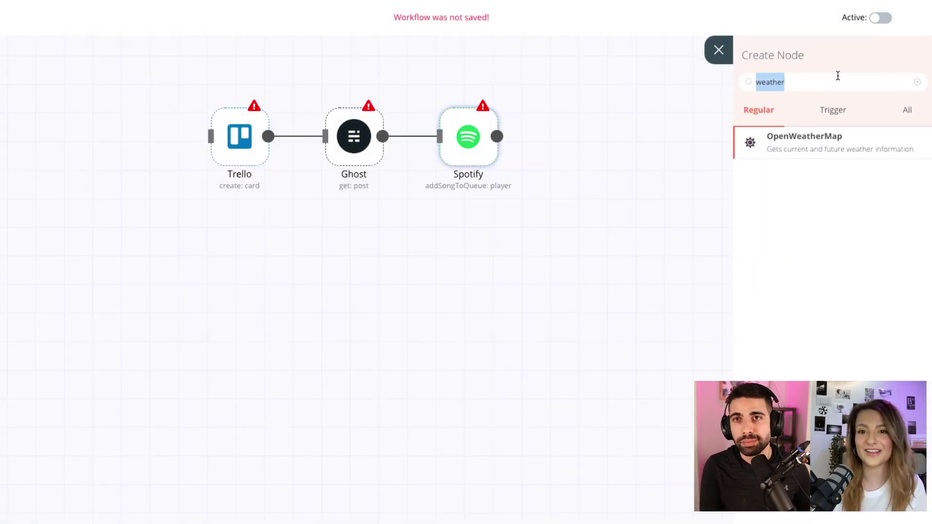
pyautogui.press('BackSpace')
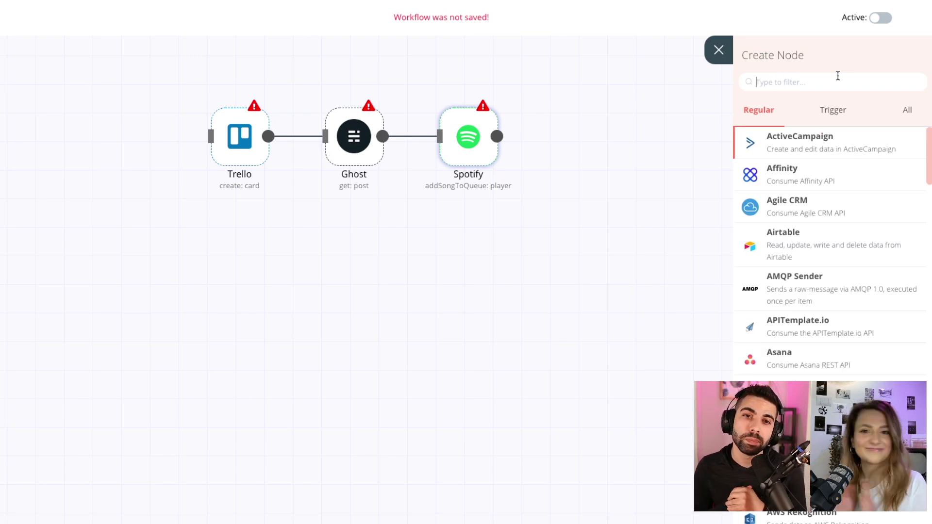
pyautogui.write('weather')
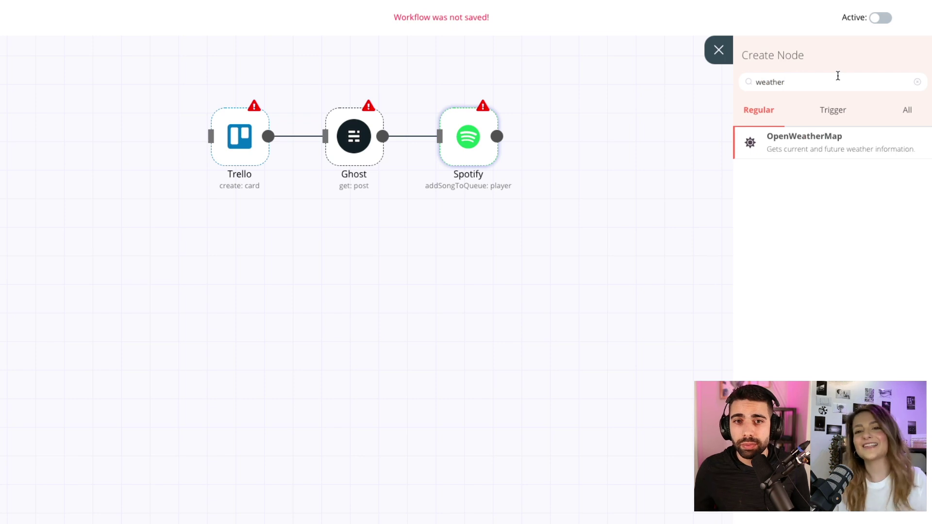
pyautogui.click(803, 146)
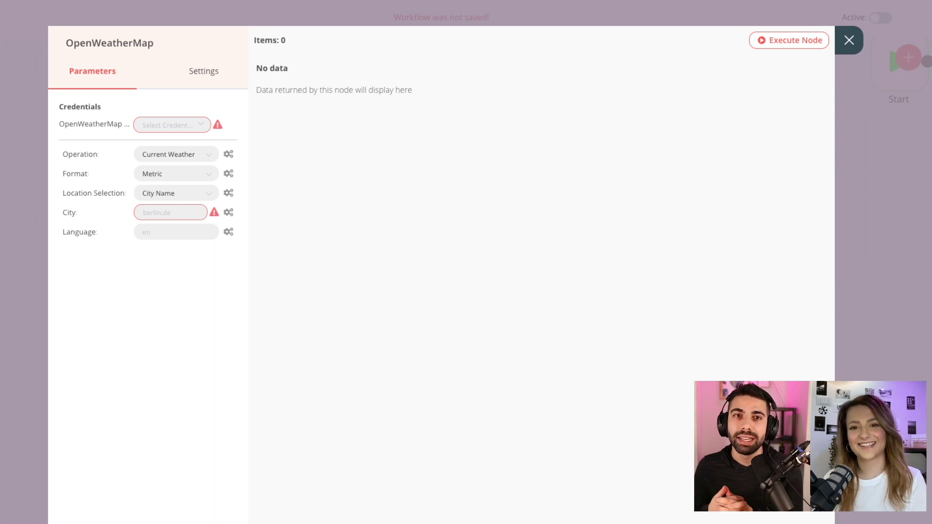
pyautogui.click(848, 40)
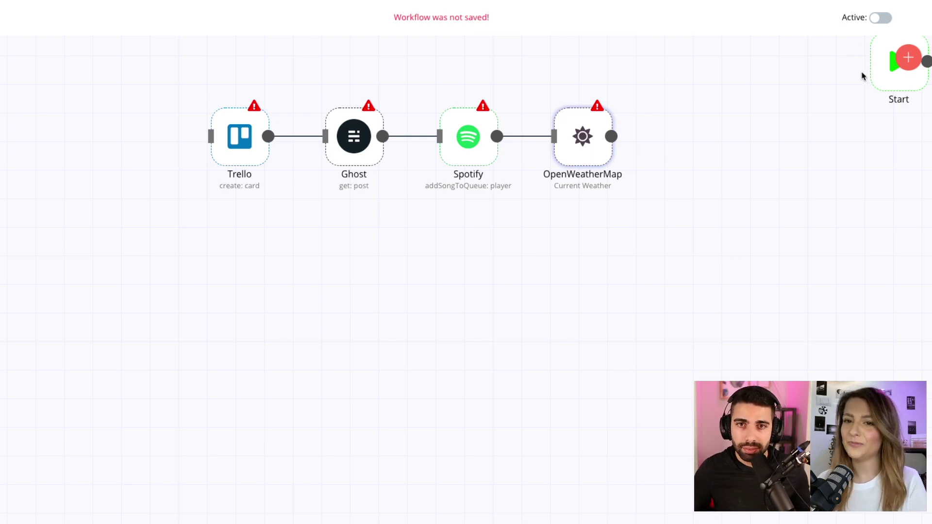
# Search the regular node types for "home" and clear the filter.
pyautogui.click(907, 58)
pyautogui.write('gohst')
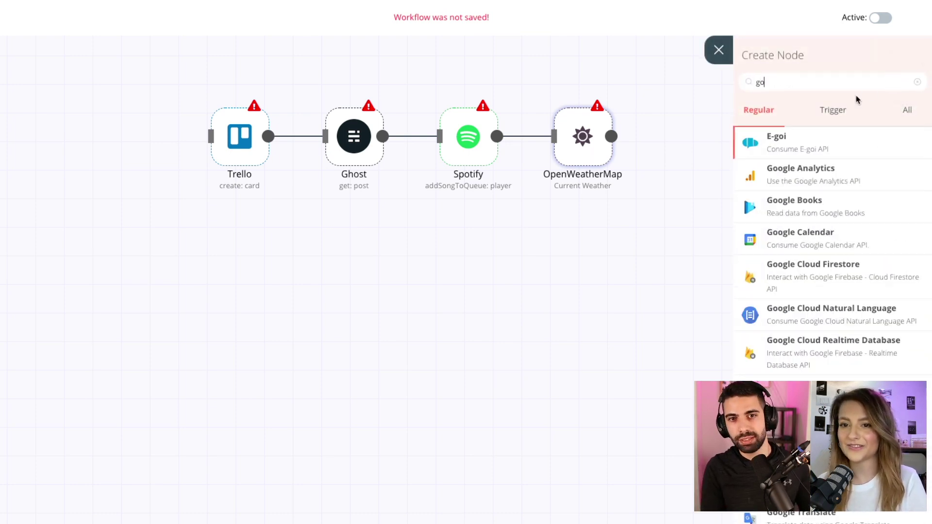
pyautogui.hotkey('ctrl', 'a')
pyautogui.write('home')
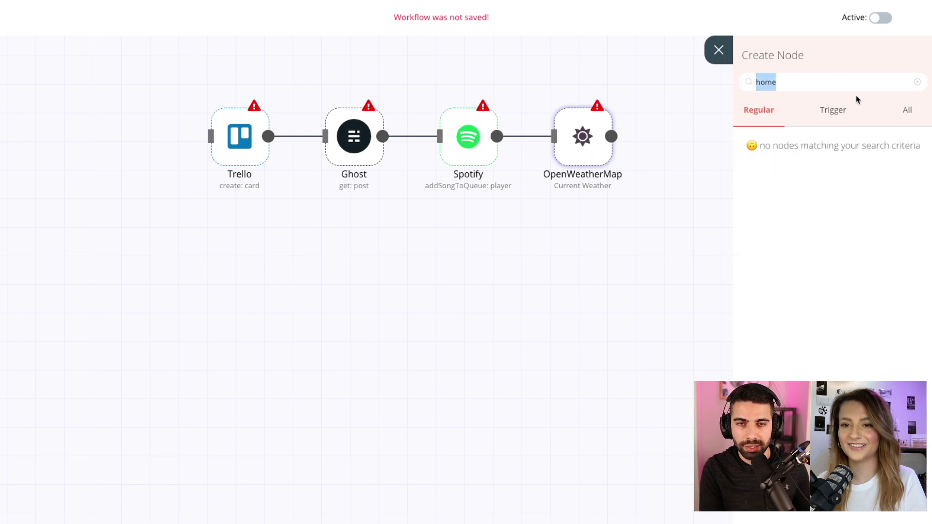
pyautogui.hotkey('ctrl', 'a')
pyautogui.press('BackSpace')
# Look through the full list of regular node types down to its end and return to the workflow canvas.
pyautogui.scroll(-2, 802, 374)
pyautogui.scroll(-3, 830, 252)
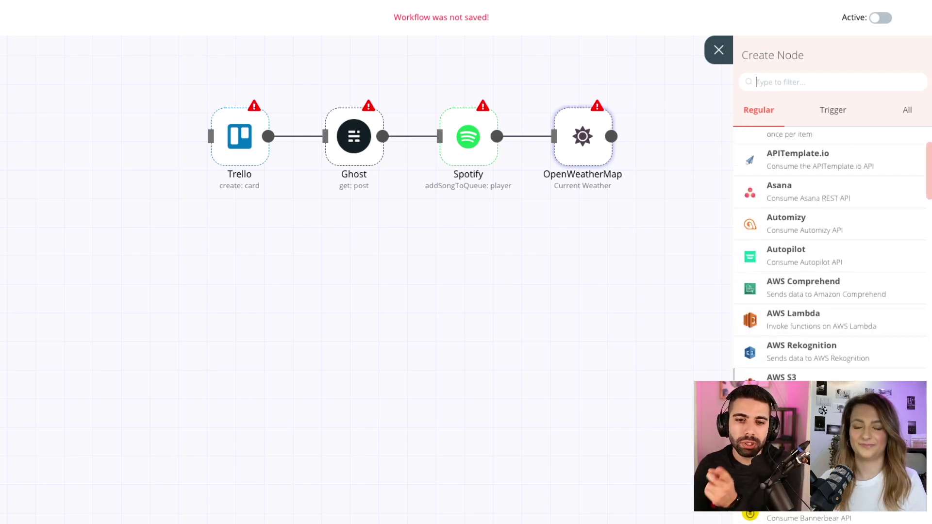
pyautogui.scroll(-8, 830, 252)
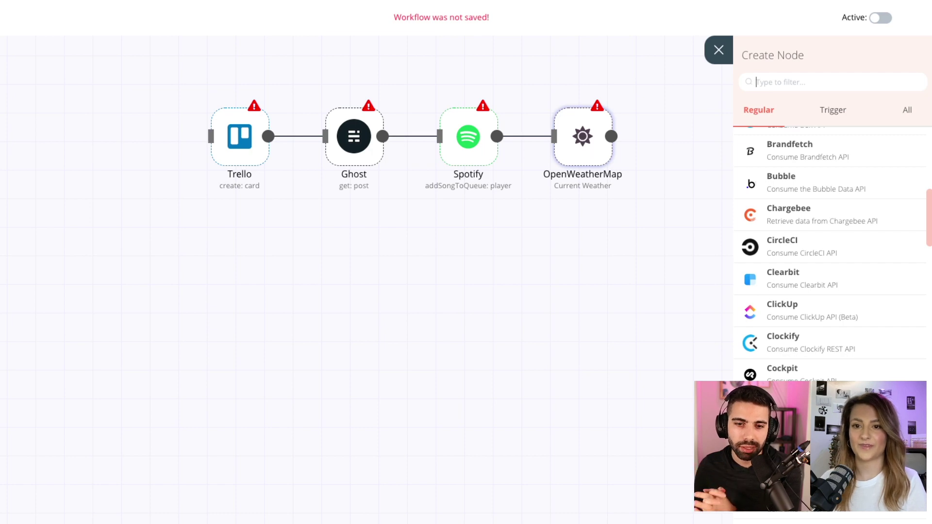
pyautogui.scroll(-12, 830, 252)
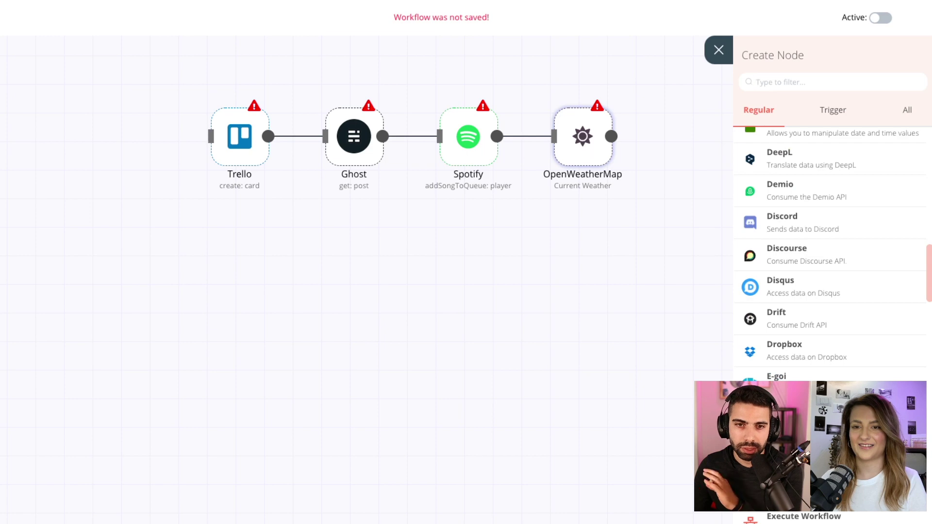
pyautogui.scroll(-6, 830, 252)
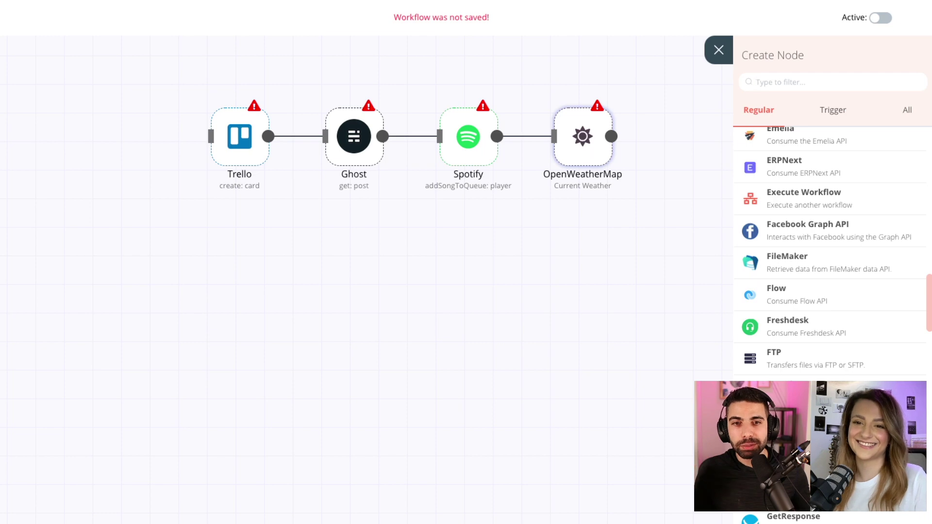
pyautogui.scroll(-6, 871, 333)
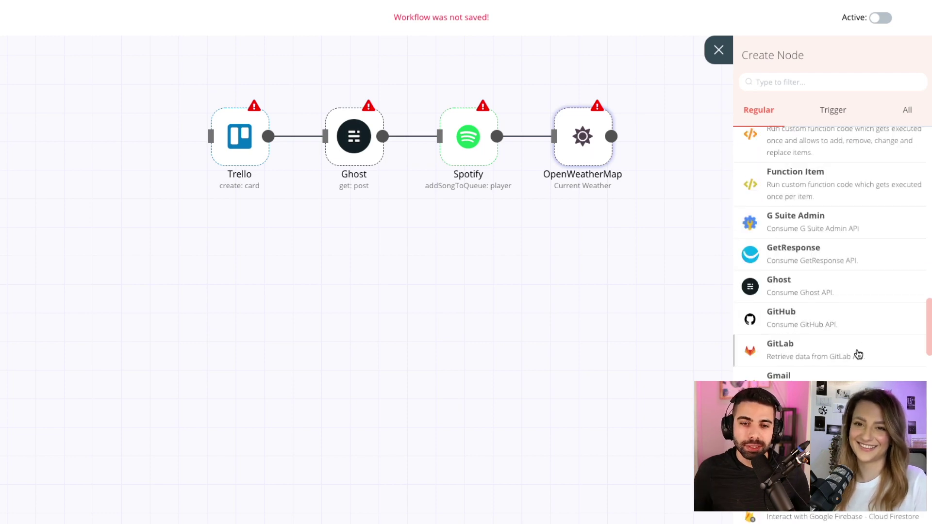
pyautogui.scroll(-20, 852, 358)
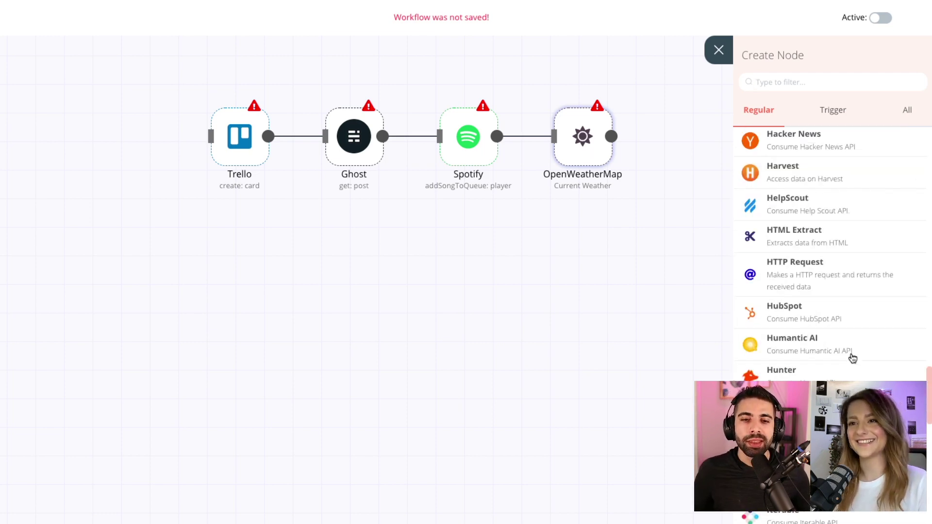
pyautogui.scroll(-5, 832, 347)
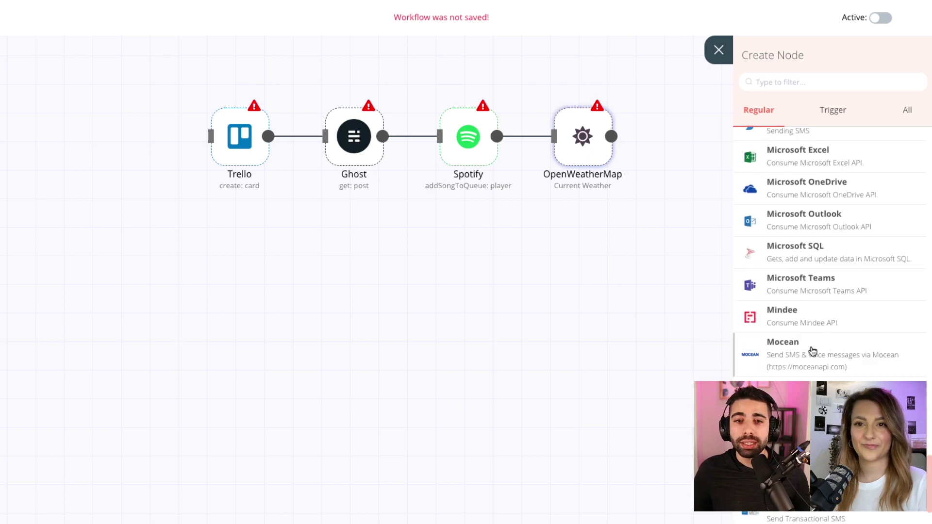
pyautogui.scroll(-3, 830, 299)
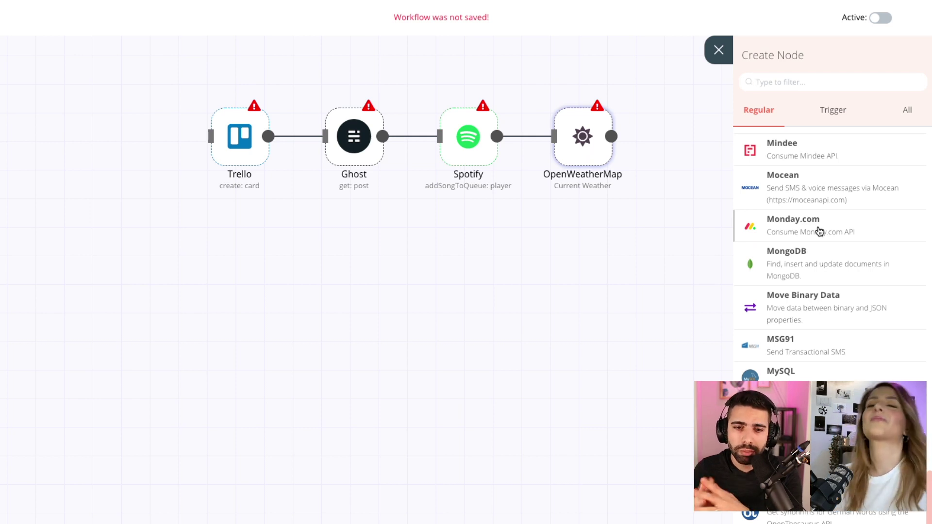
pyautogui.scroll(-10, 819, 231)
pyautogui.scroll(-1, 819, 311)
pyautogui.scroll(-15, 820, 311)
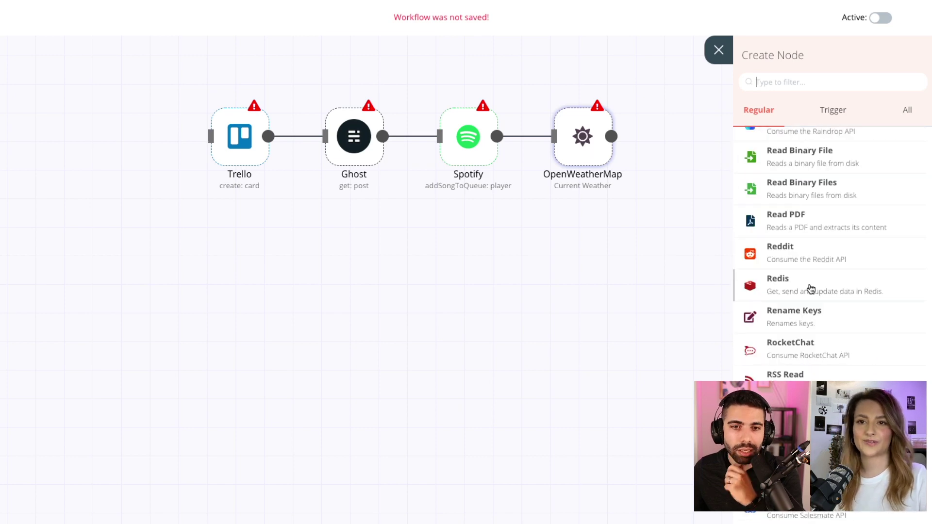
pyautogui.scroll(-20, 814, 287)
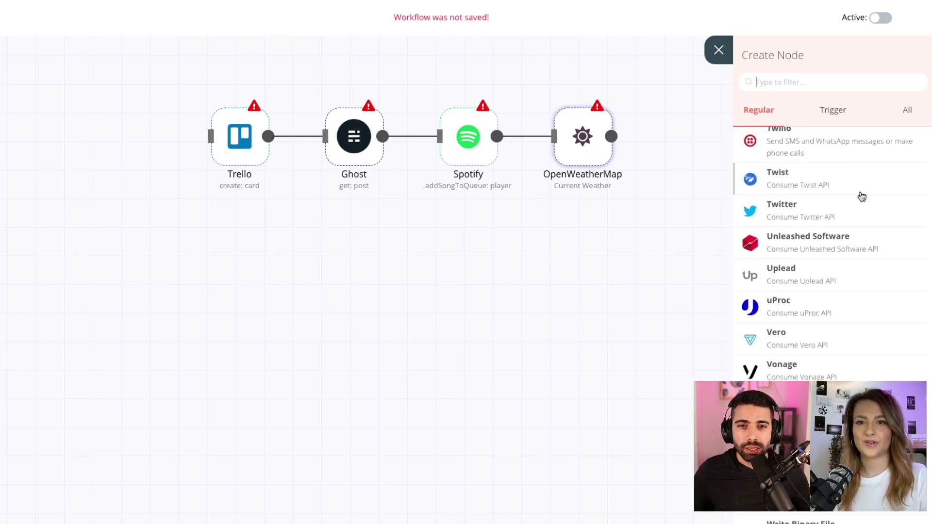
pyautogui.scroll(-1, 876, 260)
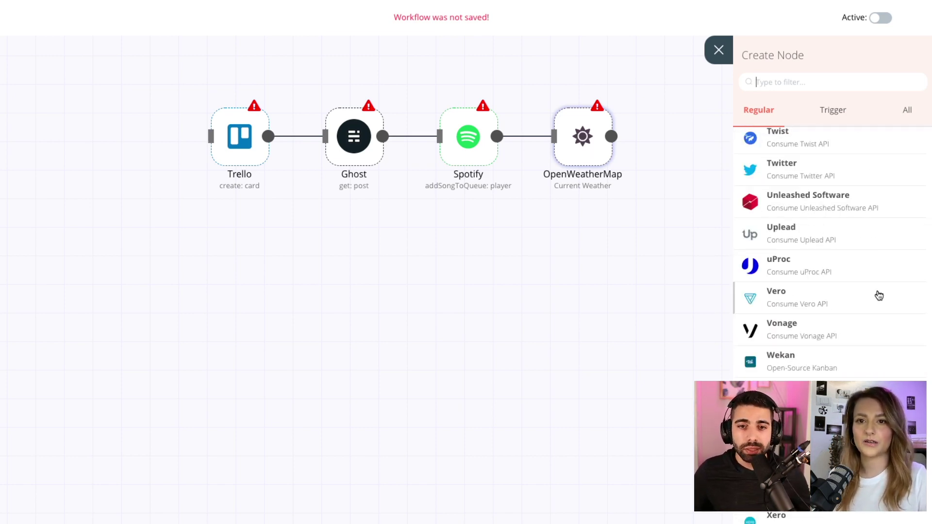
pyautogui.click(728, 58)
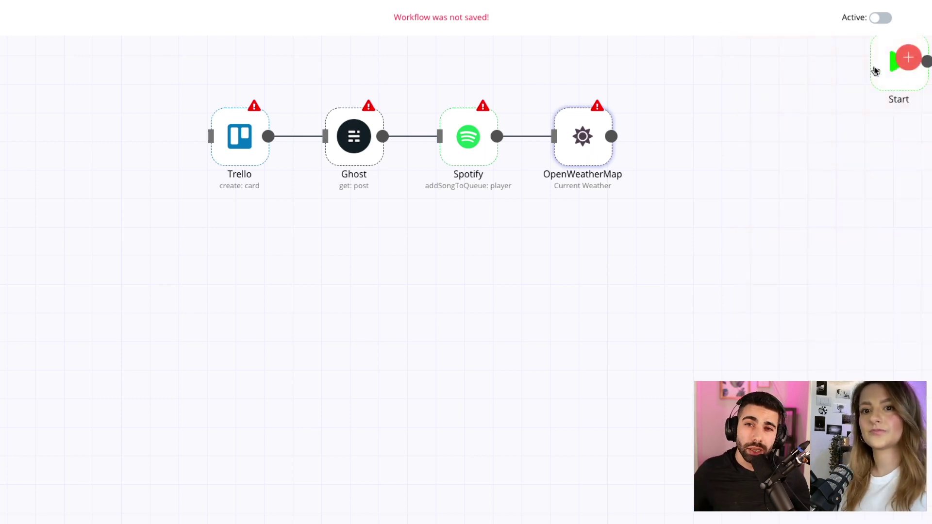
pyautogui.click(908, 58)
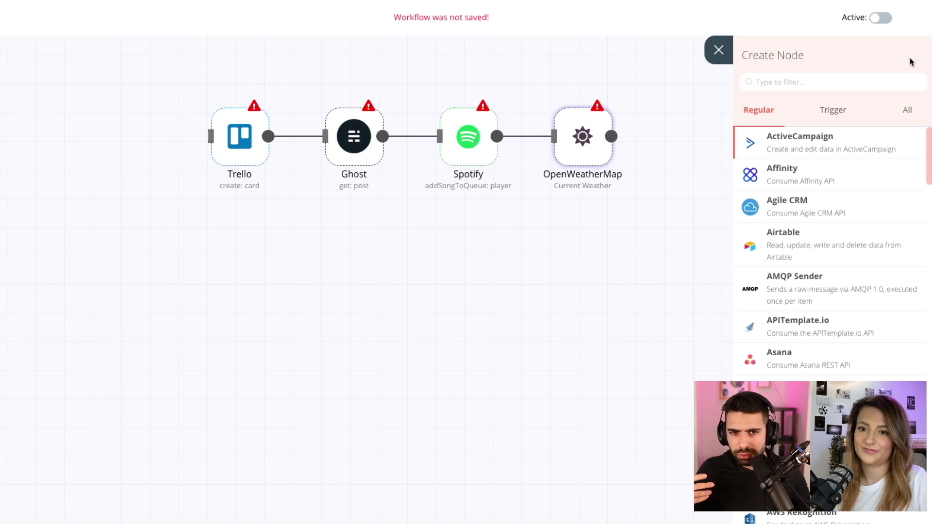
pyautogui.click(726, 58)
# Switch to the Synology desktop, move the Docker window higher and view the n8n images in its registry.
pyautogui.click(79, 313)
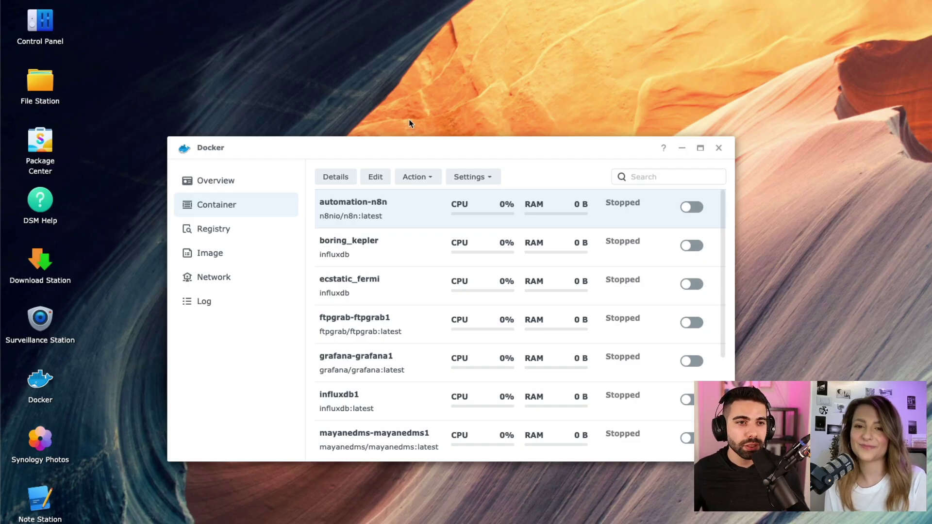
pyautogui.moveTo(354, 148); pyautogui.dragTo(365, 100)
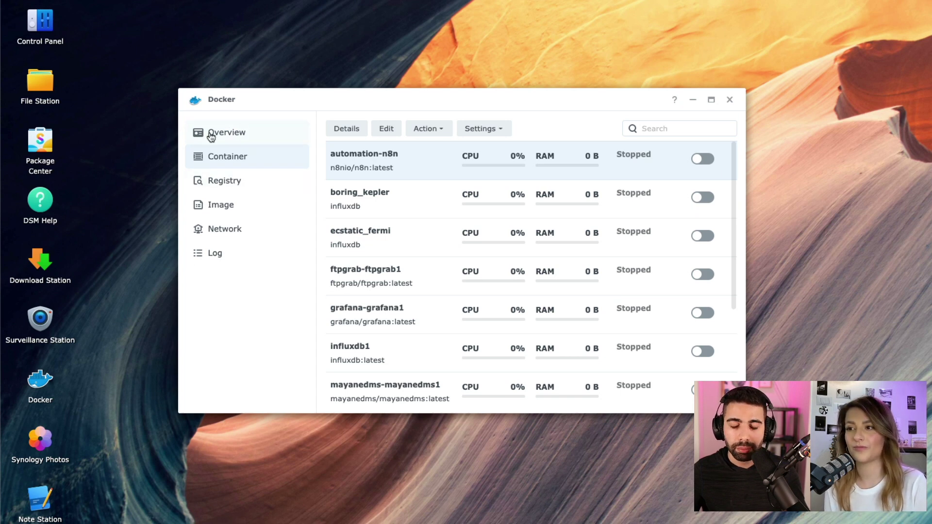
pyautogui.click(256, 203)
pyautogui.click(257, 191)
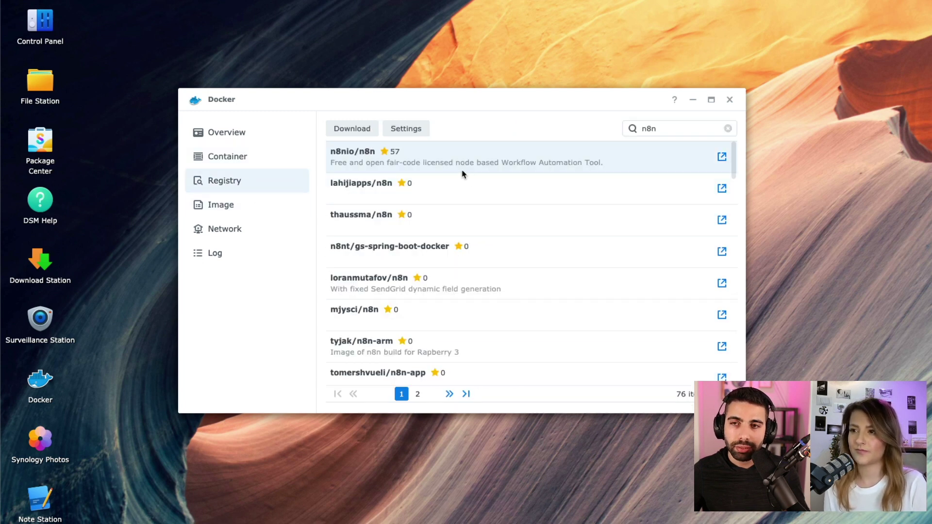
# Check the actions available for the n8nio/n8n registry image and go to the Docker image list.
pyautogui.click(676, 130)
pyautogui.rightClick(474, 167)
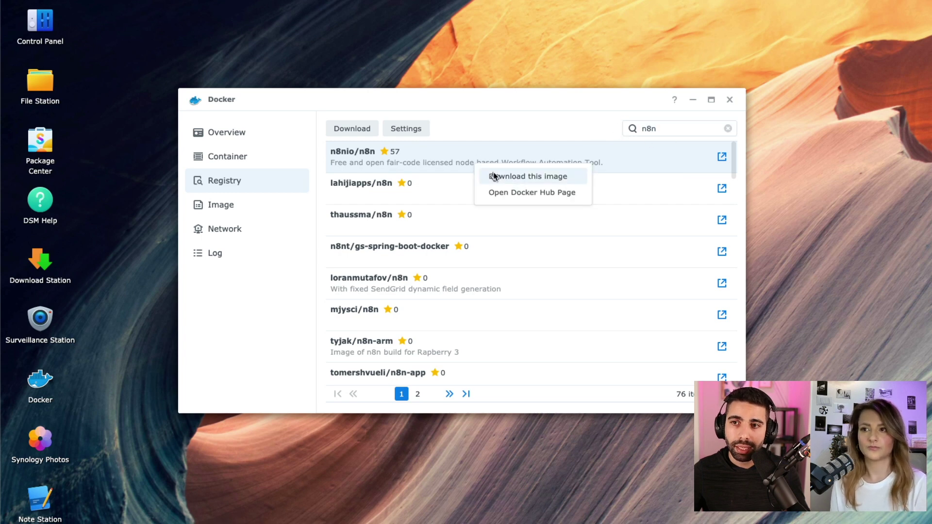
pyautogui.click(262, 208)
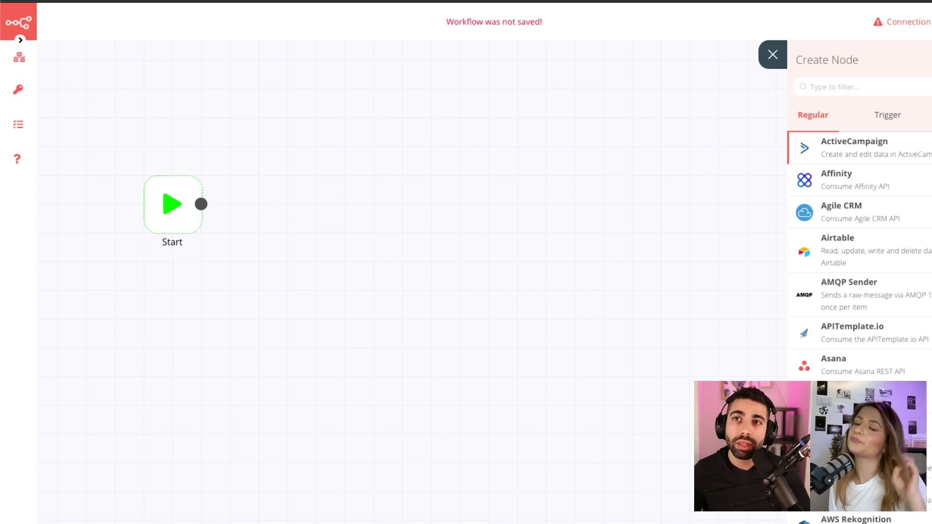
# Switch to the n8n workflow, search the trigger and regular nodes for "wea" and add the OpenWeatherMap node.
pyautogui.click(872, 110)
pyautogui.click(843, 88)
pyautogui.write('wea')
pyautogui.doubleClick(843, 88)
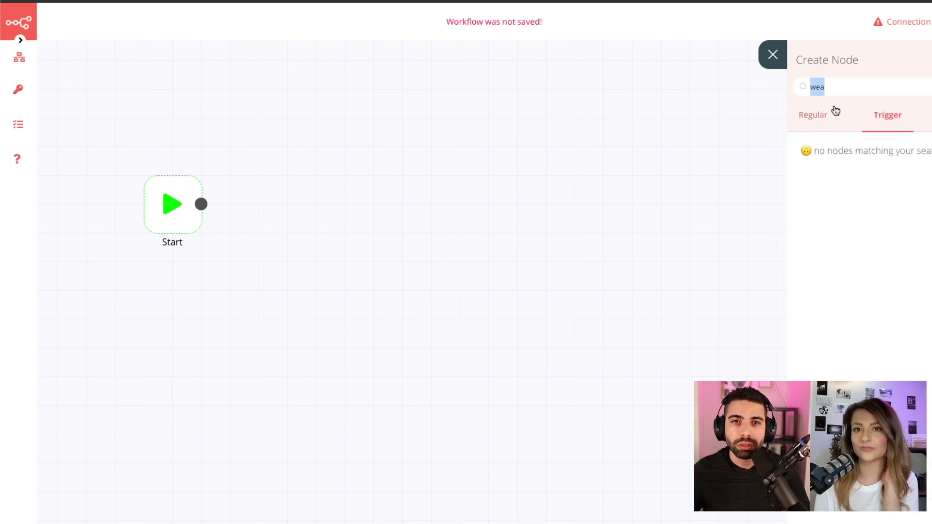
pyautogui.click(835, 109)
pyautogui.click(854, 83)
pyautogui.write('wea')
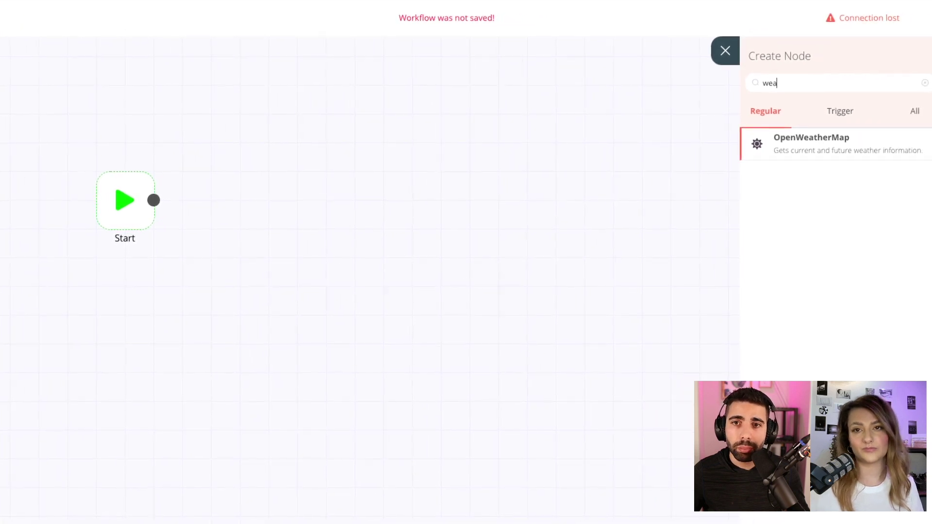
pyautogui.click(851, 152)
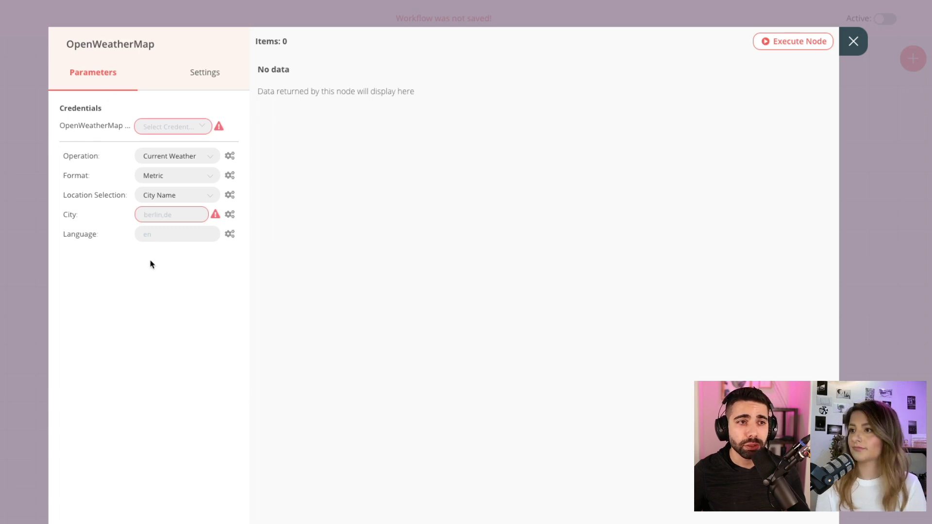
# Create a new OpenWeatherMap API credential for the node and fill in the credential's name.
pyautogui.click(160, 128)
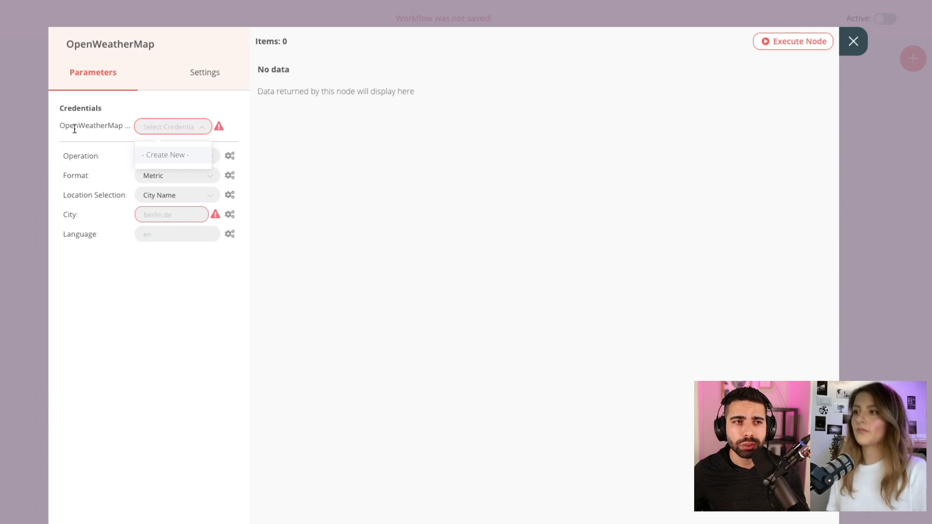
pyautogui.doubleClick(73, 126)
pyautogui.click(152, 127)
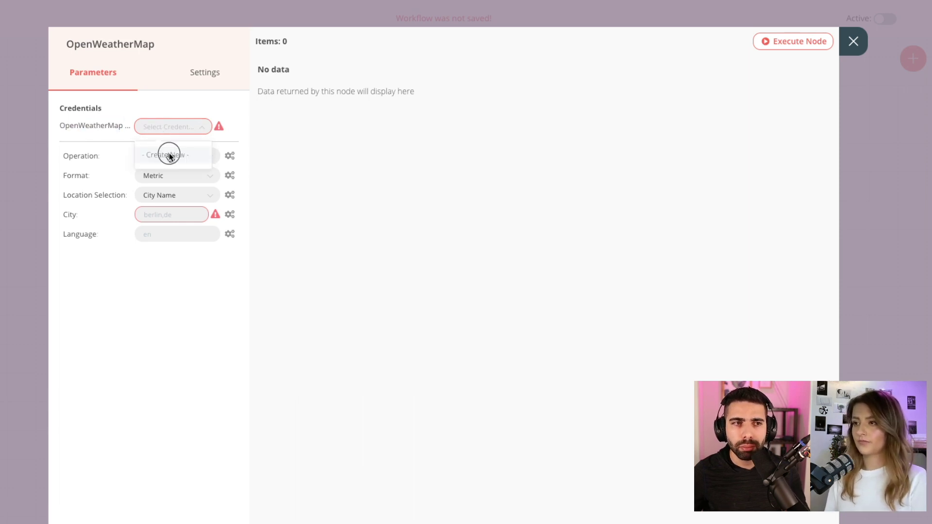
pyautogui.click(168, 154)
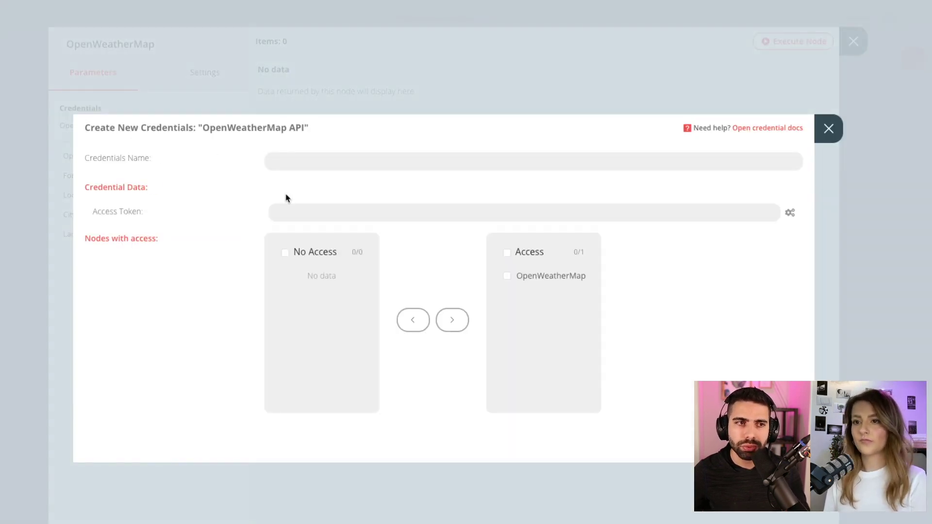
pyautogui.click(319, 158)
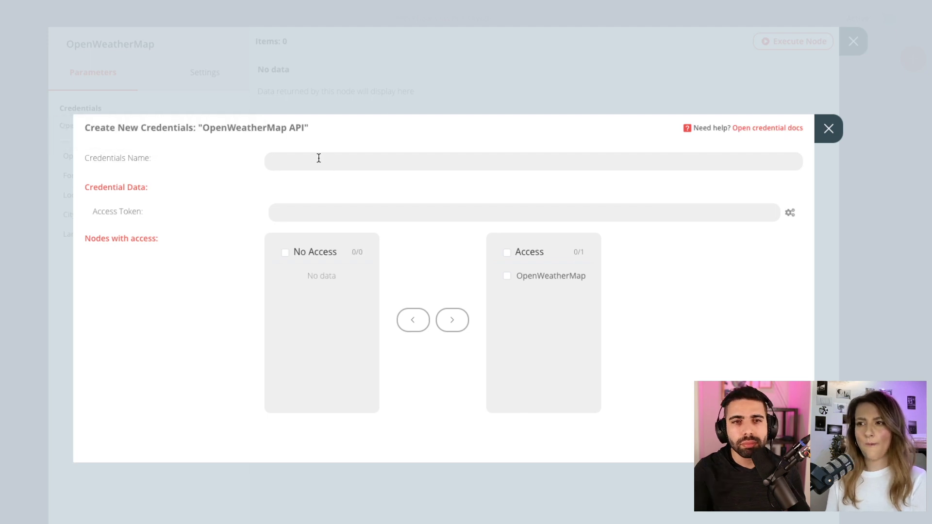
pyautogui.write('Ali')
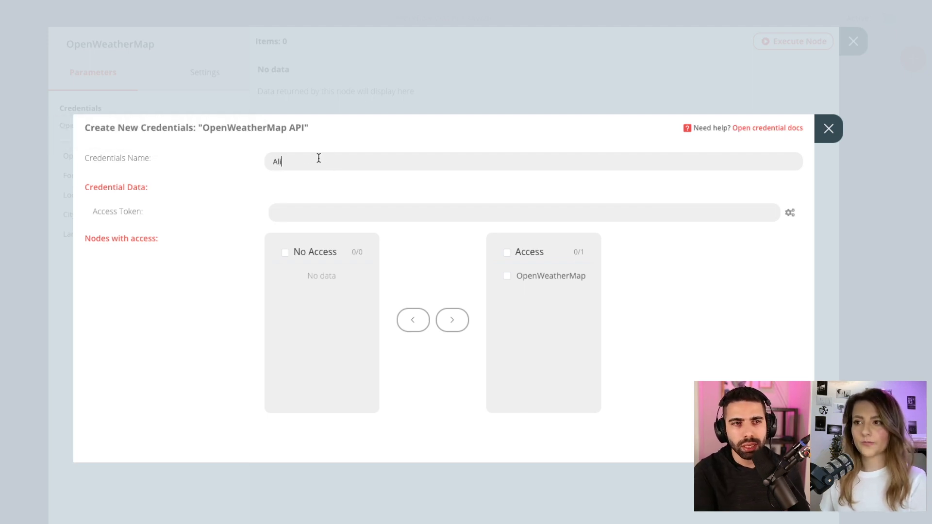
pyautogui.press('Tab')
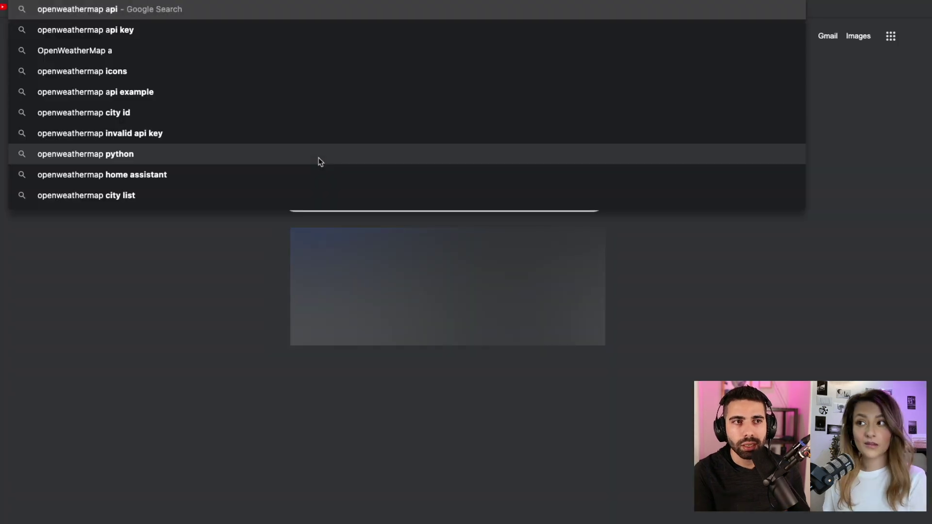
# Search the web for "openweathermap api key", open OpenWeatherMap's API getting-started page and go on to the account sign-in.
pyautogui.press('Down')
pyautogui.press('Return')
pyautogui.scroll(-3, 292, 345)
pyautogui.scroll(-2, 293, 409)
pyautogui.click(293, 409)
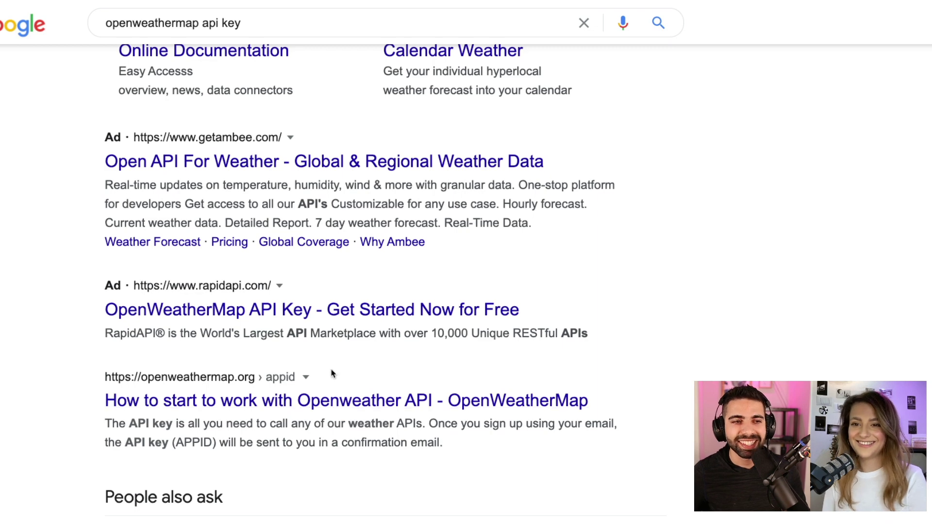
pyautogui.click(299, 326)
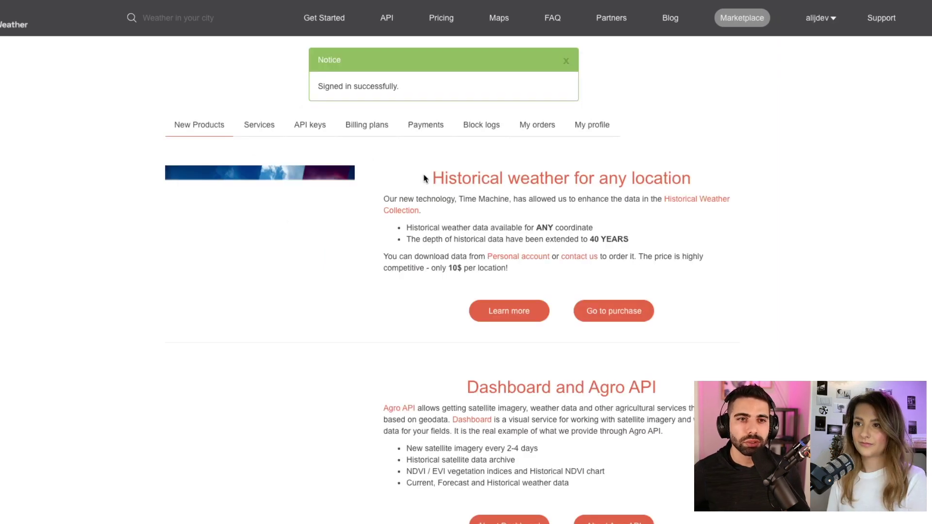
# Open OpenWeatherMap's pricing overview and follow the Free plan's API key option to the account's API keys.
pyautogui.click(824, 18)
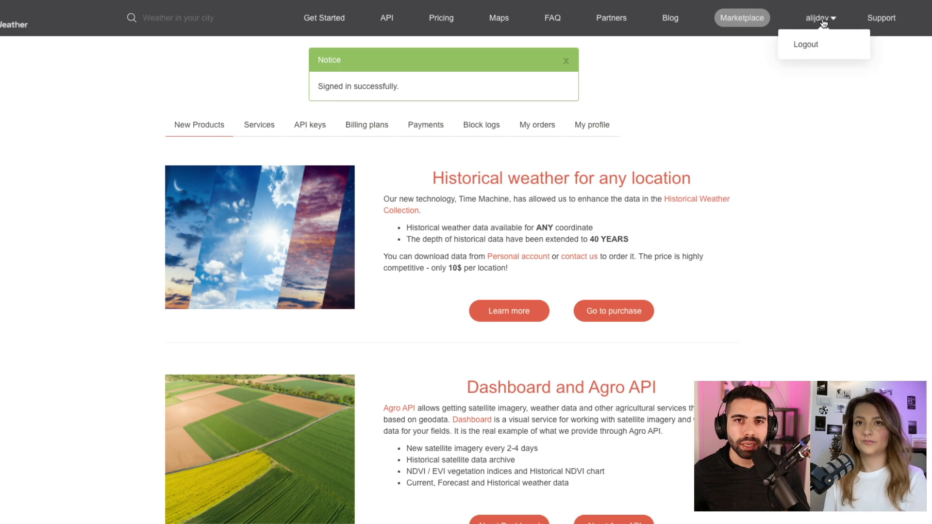
pyautogui.click(392, 26)
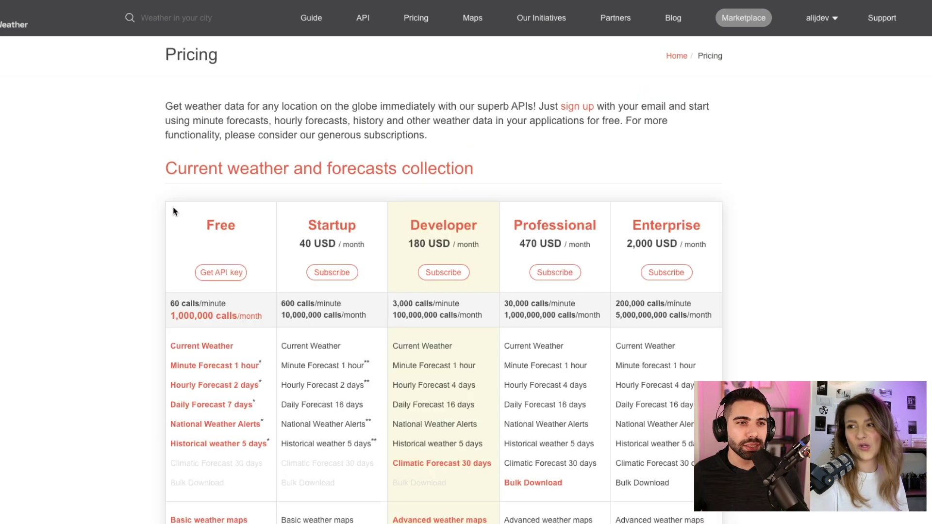
pyautogui.click(206, 275)
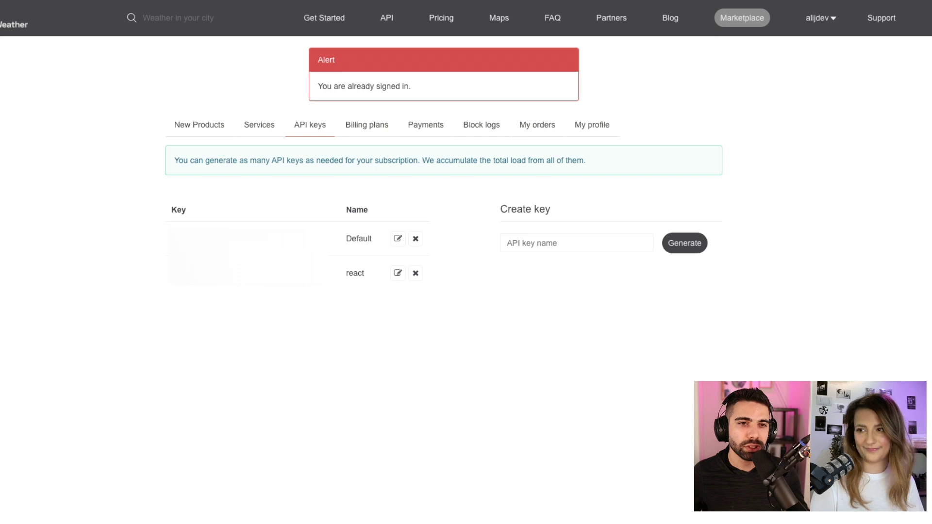
pyautogui.click(598, 243)
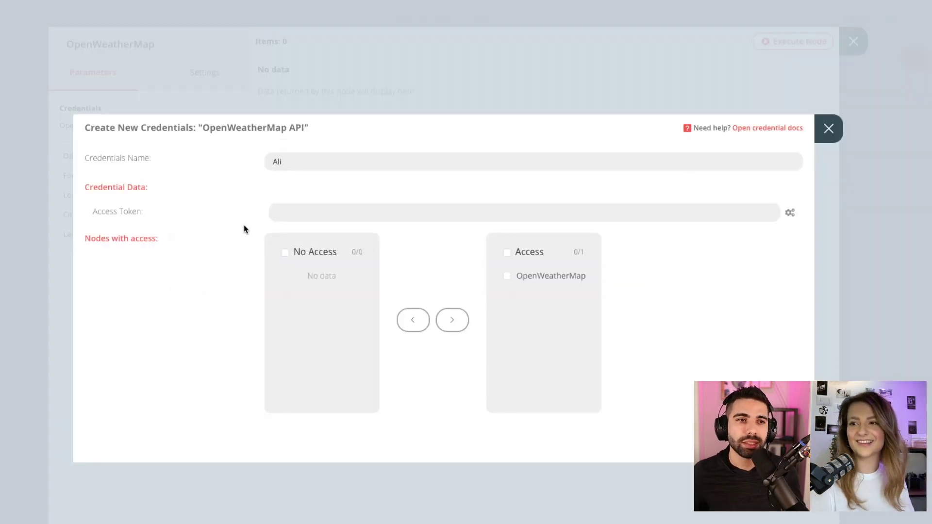
# Paste the API key as the credential's access token in n8n and create the credential with OpenWeatherMap access.
pyautogui.hotkey('ctrl', 'v')
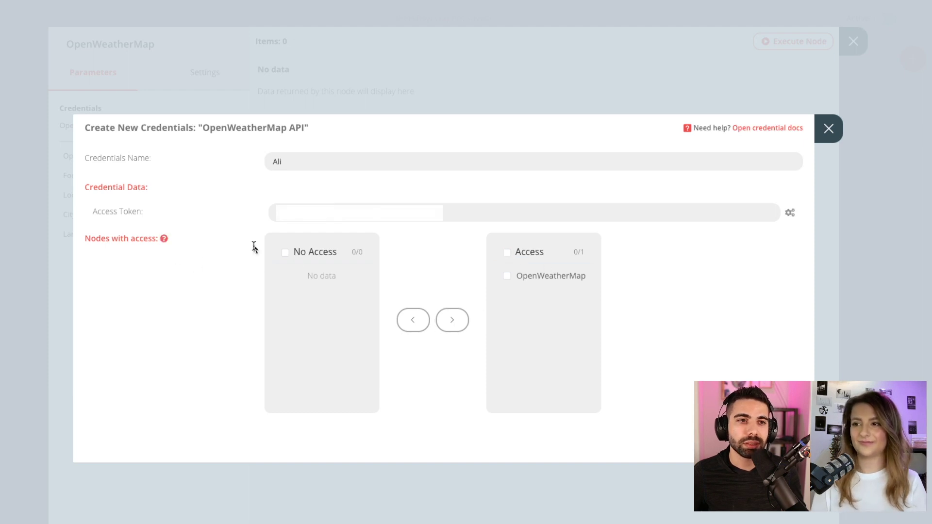
pyautogui.click(506, 253)
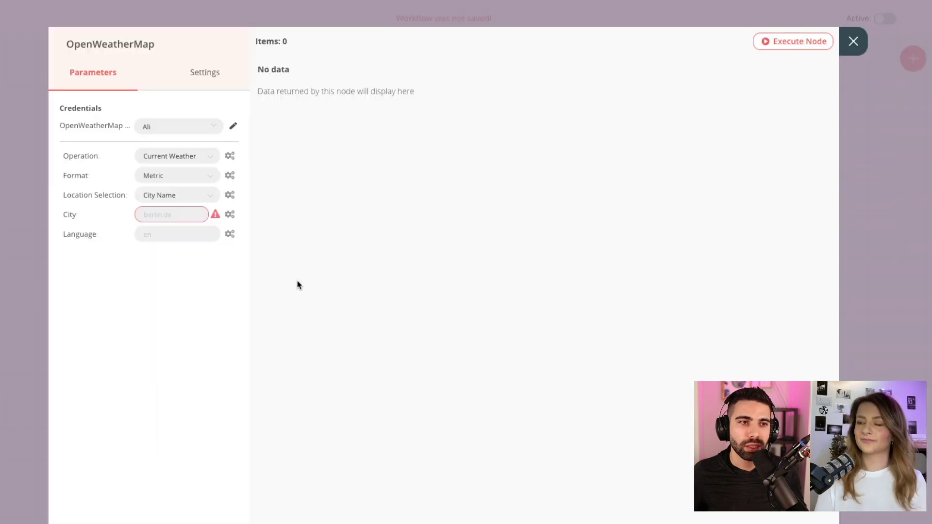
# Set the OpenWeatherMap node's city to Oslo and language to en, and execute the node.
pyautogui.click(165, 209)
pyautogui.write('oslo')
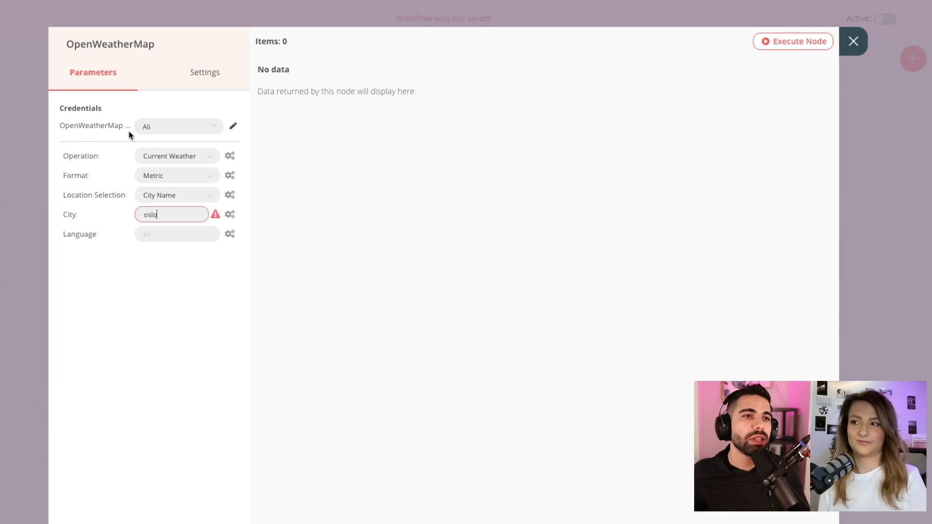
pyautogui.doubleClick(171, 218)
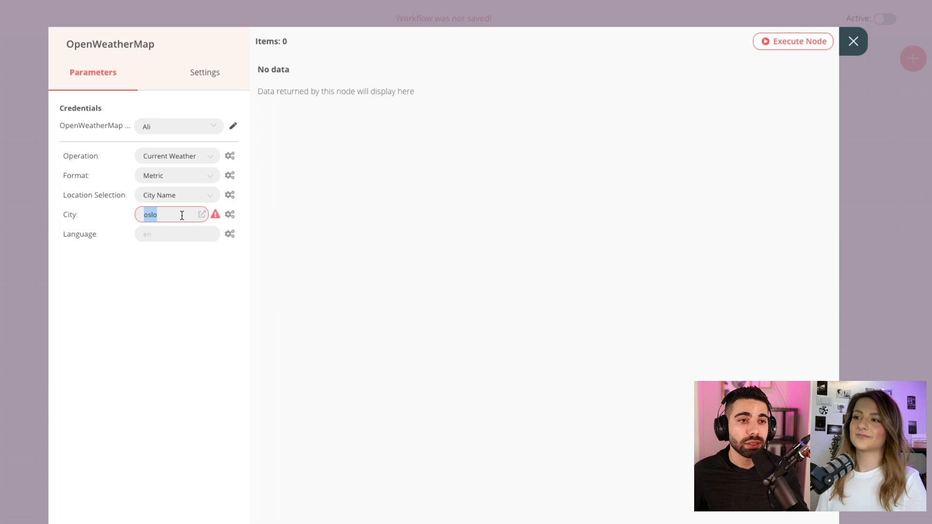
pyautogui.click(161, 199)
pyautogui.click(138, 207)
pyautogui.doubleClick(161, 216)
pyautogui.write('Oslo')
pyautogui.click(161, 234)
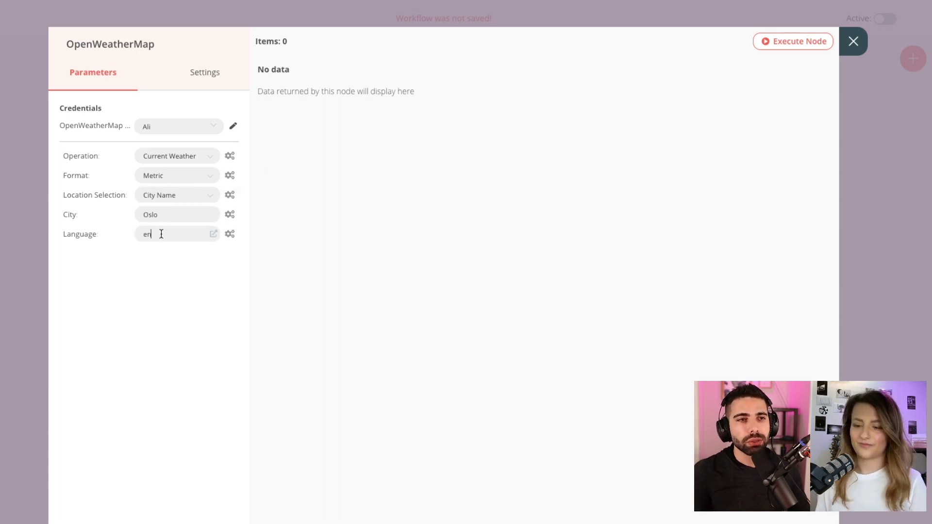
pyautogui.click(784, 48)
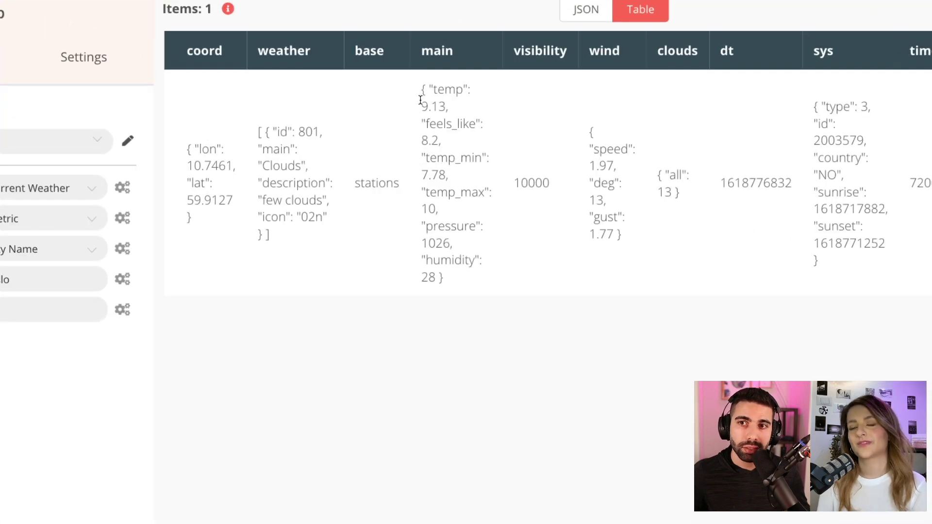
# Examine the temperature fields and the sys data in the node's table output.
pyautogui.moveTo(420, 106); pyautogui.dragTo(450, 108)
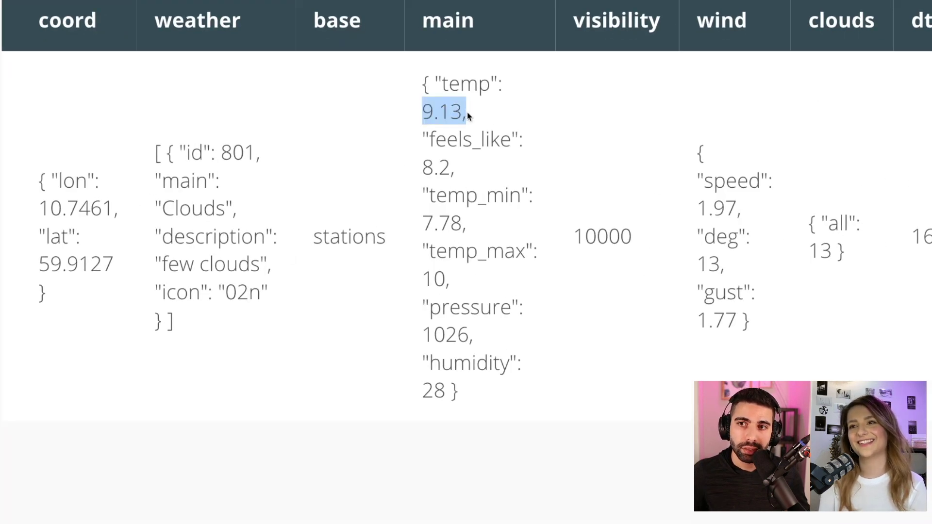
pyautogui.moveTo(421, 164); pyautogui.dragTo(450, 161)
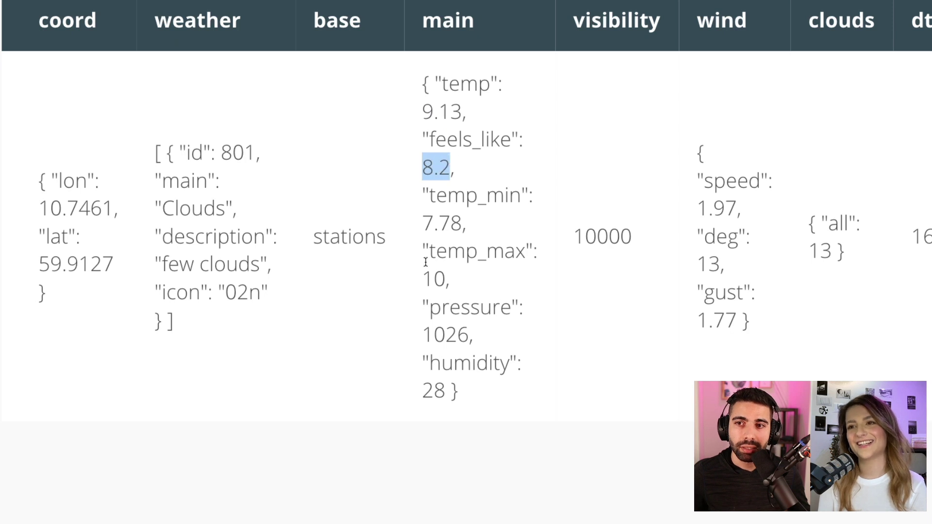
pyautogui.moveTo(421, 278); pyautogui.dragTo(453, 274)
pyautogui.moveTo(429, 195); pyautogui.dragTo(503, 196)
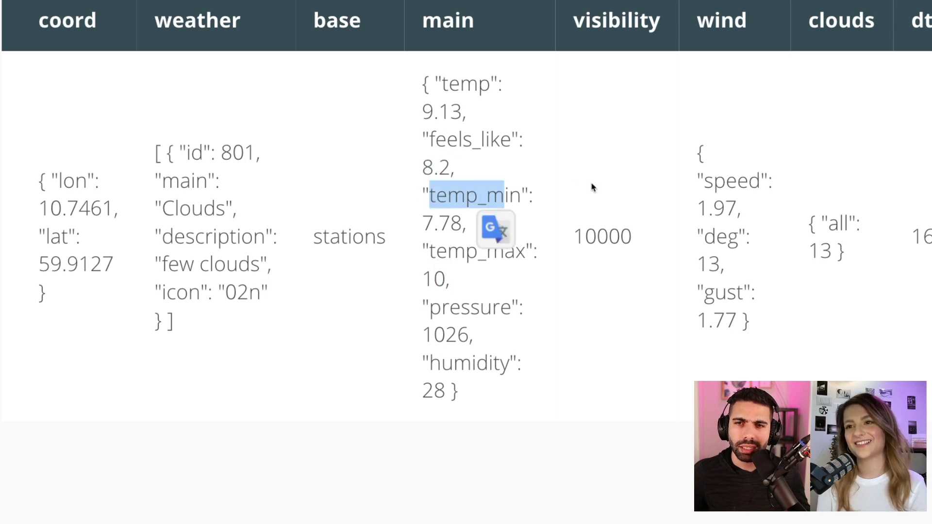
pyautogui.hscroll(3, 514, 235)
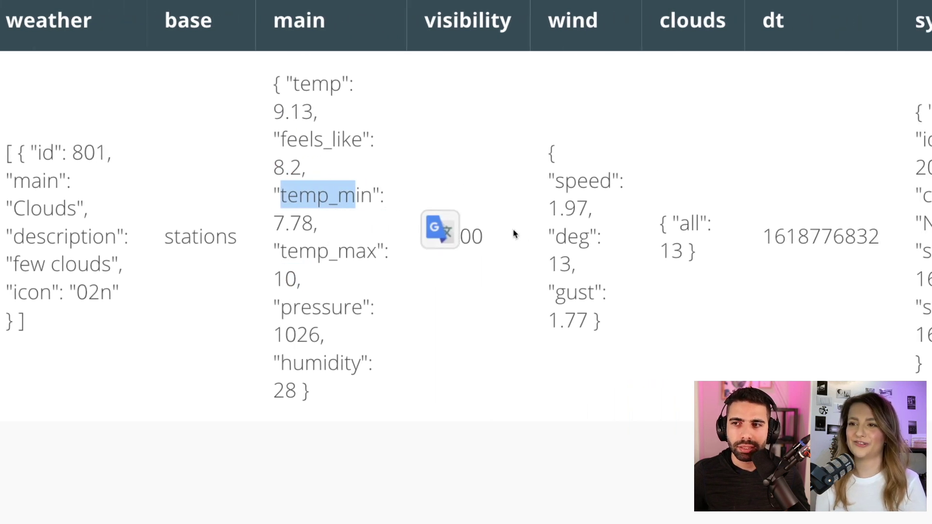
pyautogui.hscroll(5, 513, 233)
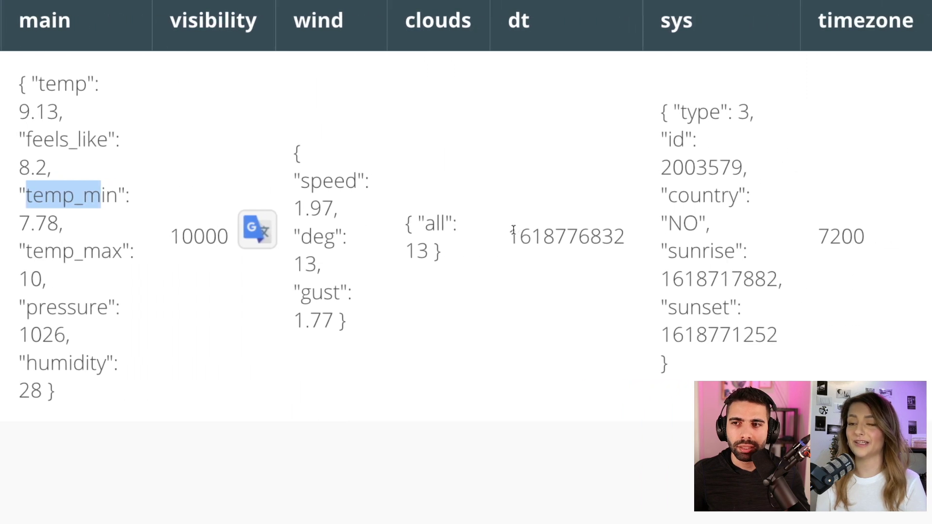
pyautogui.moveTo(661, 111); pyautogui.dragTo(727, 279)
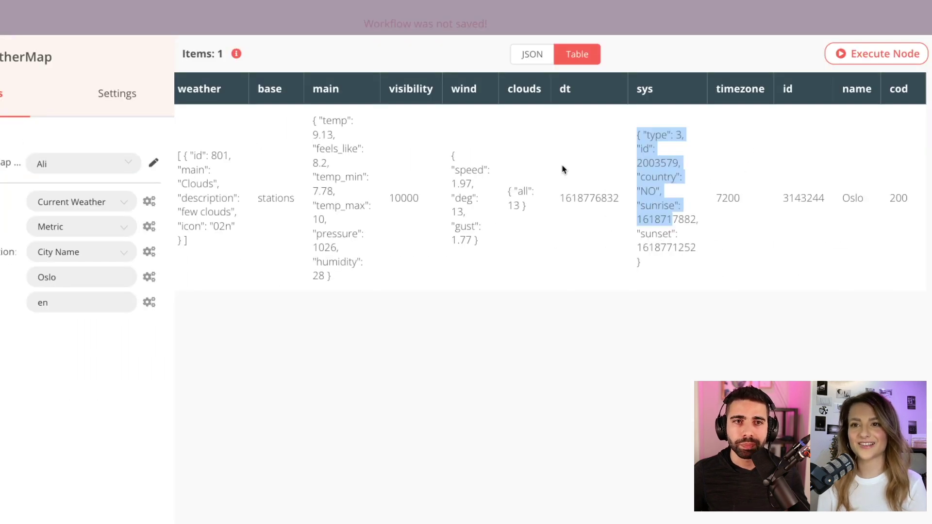
# Show the node's output as JSON and examine its coord, weather and base entries.
pyautogui.click(533, 55)
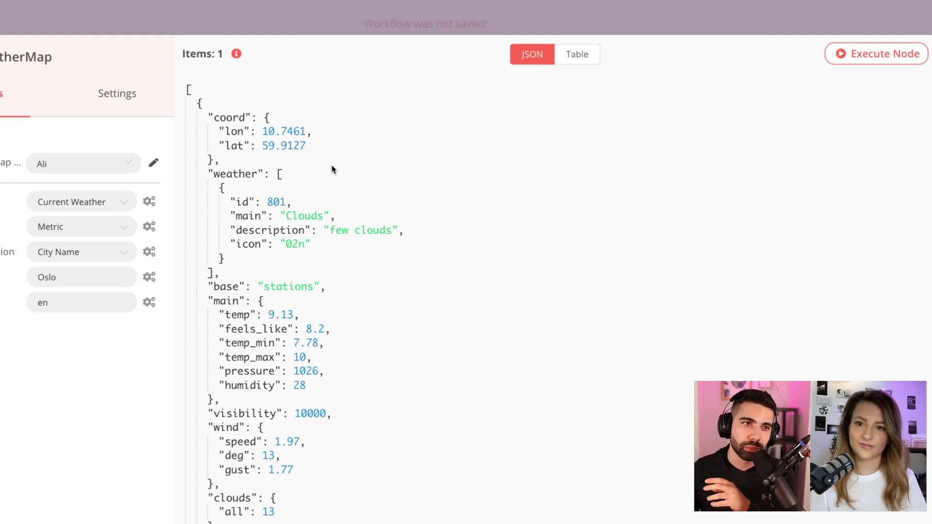
pyautogui.moveTo(214, 118); pyautogui.dragTo(272, 117)
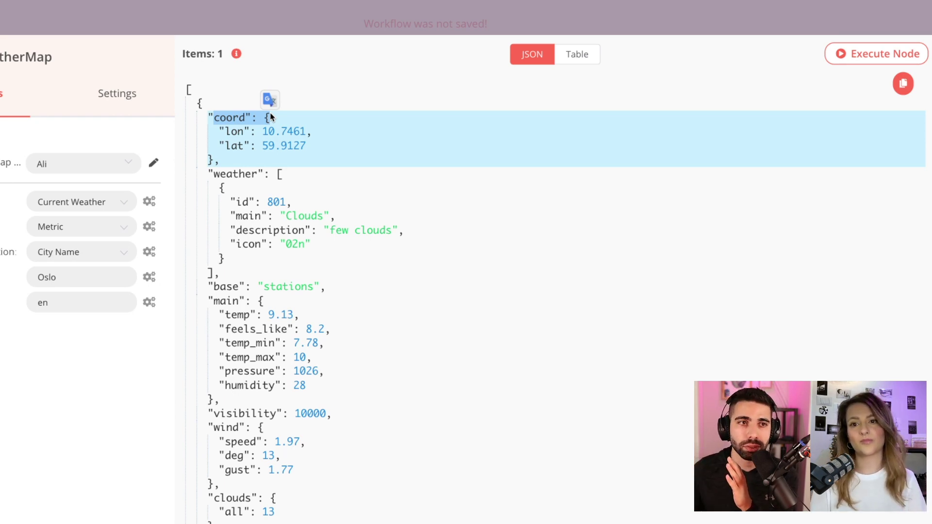
pyautogui.doubleClick(228, 117)
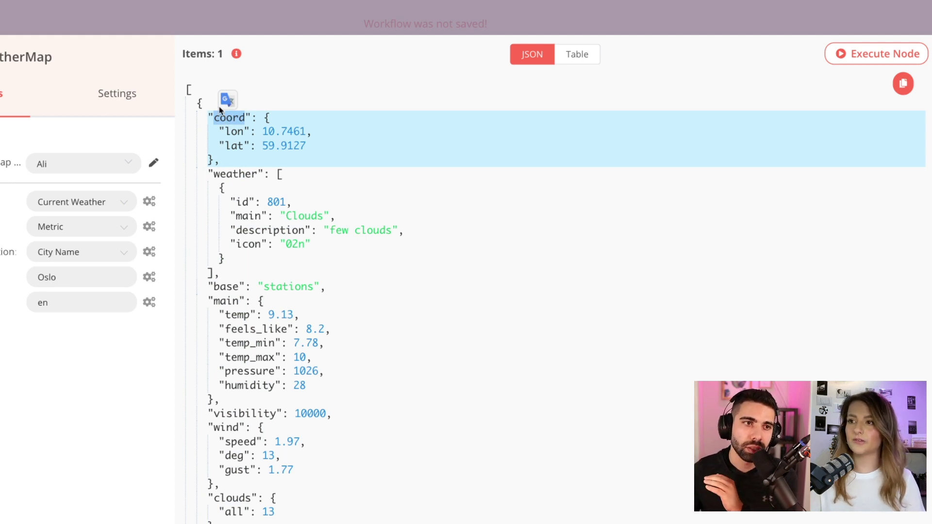
pyautogui.doubleClick(233, 175)
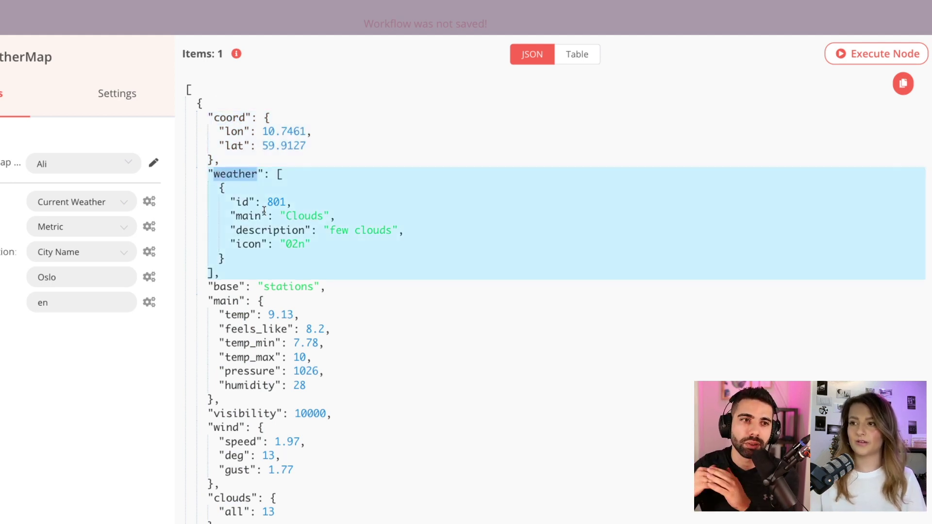
pyautogui.doubleClick(235, 287)
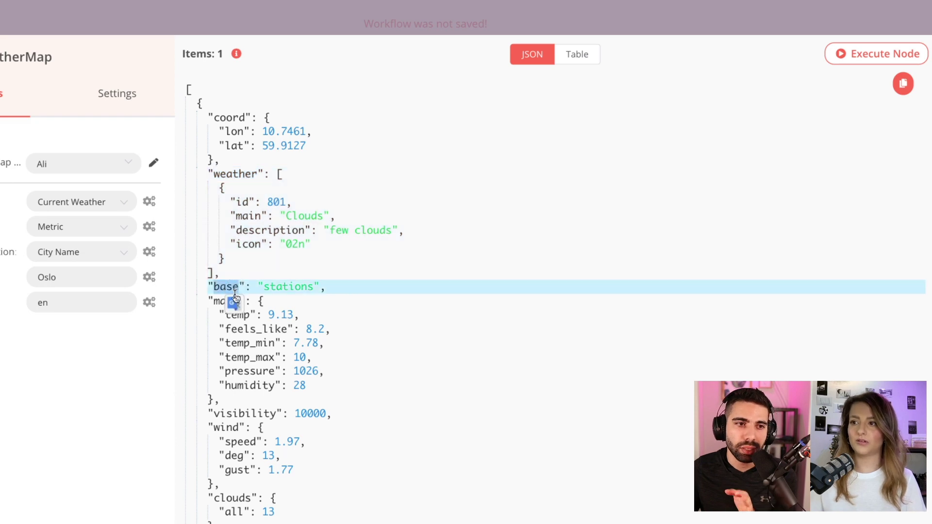
pyautogui.scroll(-1, 257, 410)
pyautogui.scroll(1, 303, 404)
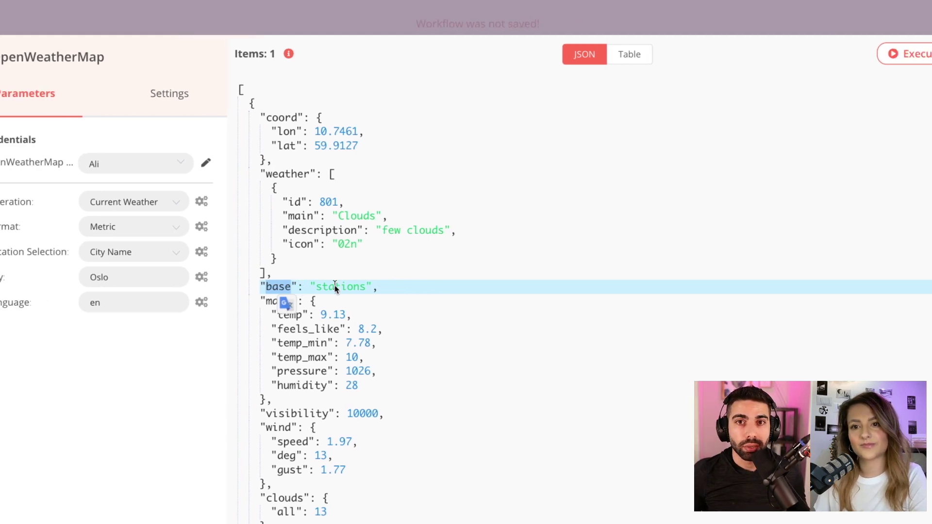
# Close the OpenWeatherMap node's output and try to reload the workflow page.
pyautogui.press('Escape')
pyautogui.press('Delete')
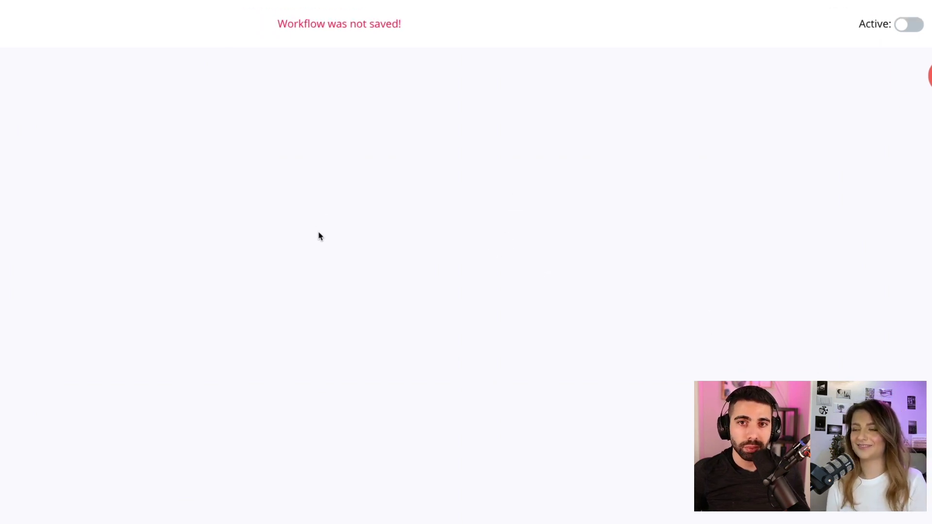
pyautogui.press('super+r')
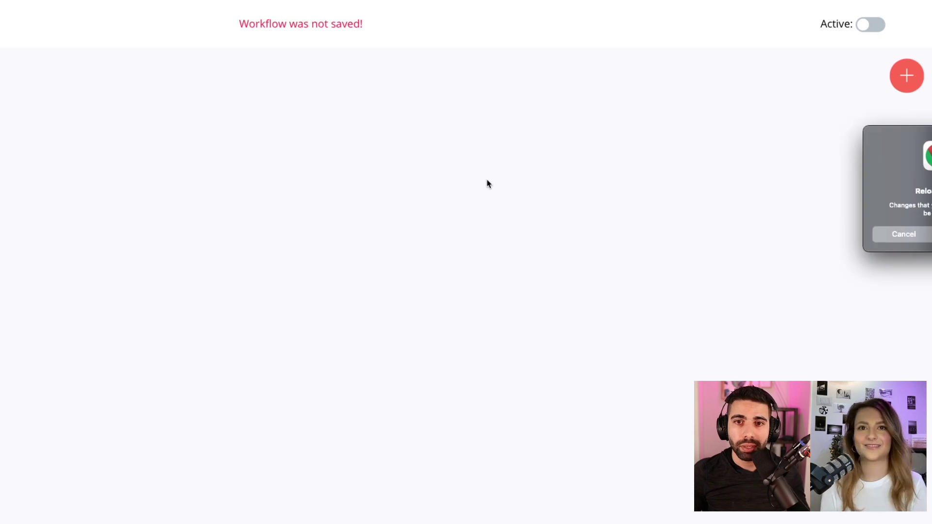
pyautogui.press('Return')
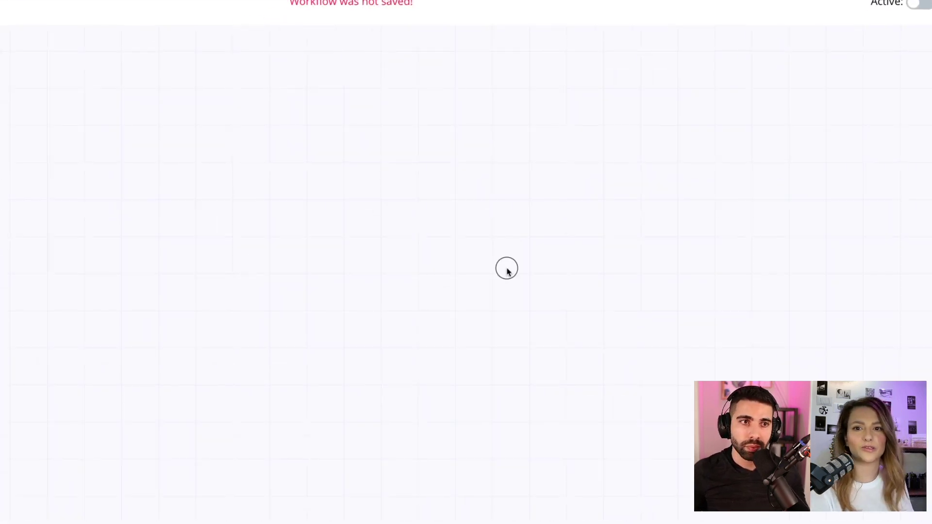
# Reduce the browser's page zoom until the Start and OpenWeatherMap nodes fit comfortably on the canvas.
pyautogui.click(922, 0)
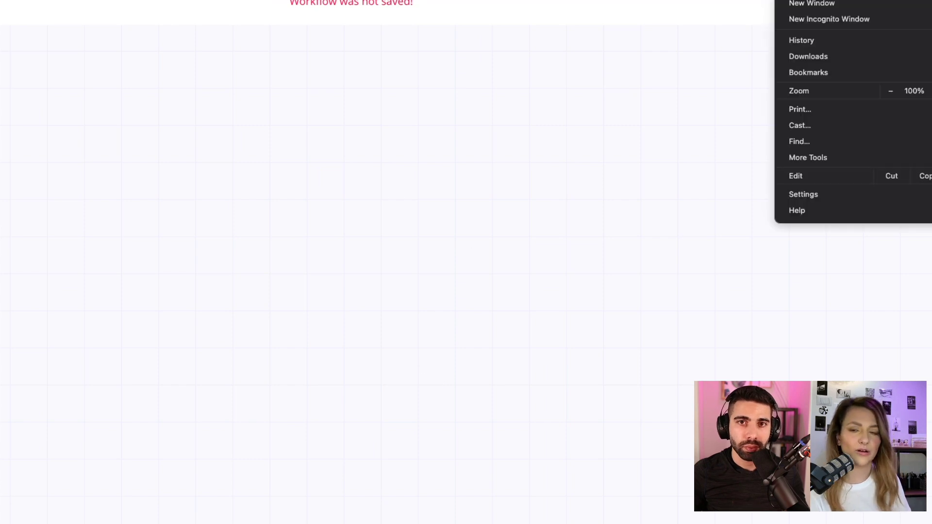
pyautogui.click(891, 91)
pyautogui.click(891, 92)
pyautogui.click(927, 91)
pyautogui.click(927, 92)
pyautogui.click(927, 92)
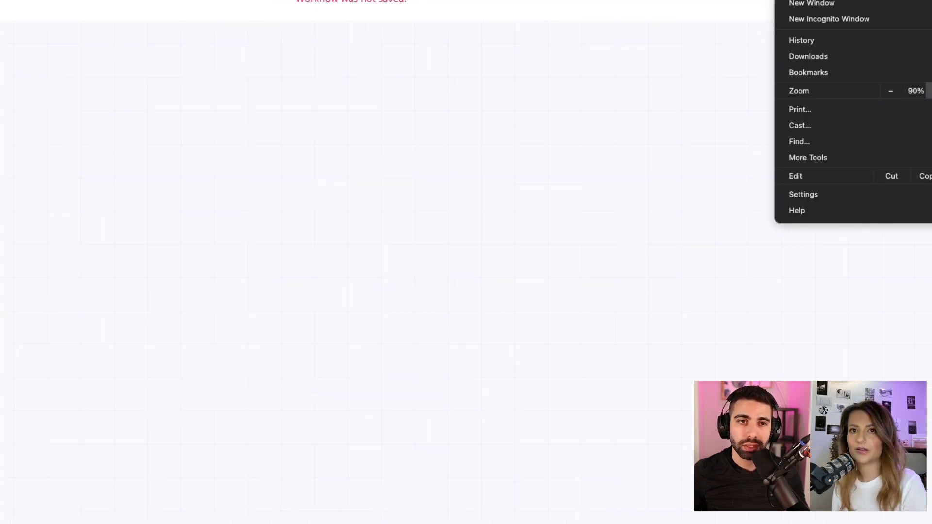
pyautogui.click(141, 231)
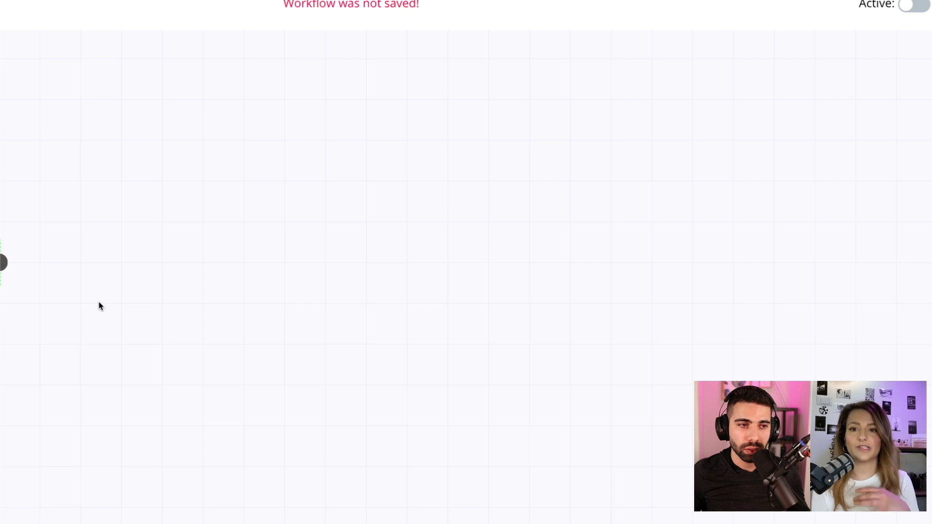
pyautogui.click(922, 1)
pyautogui.click(891, 91)
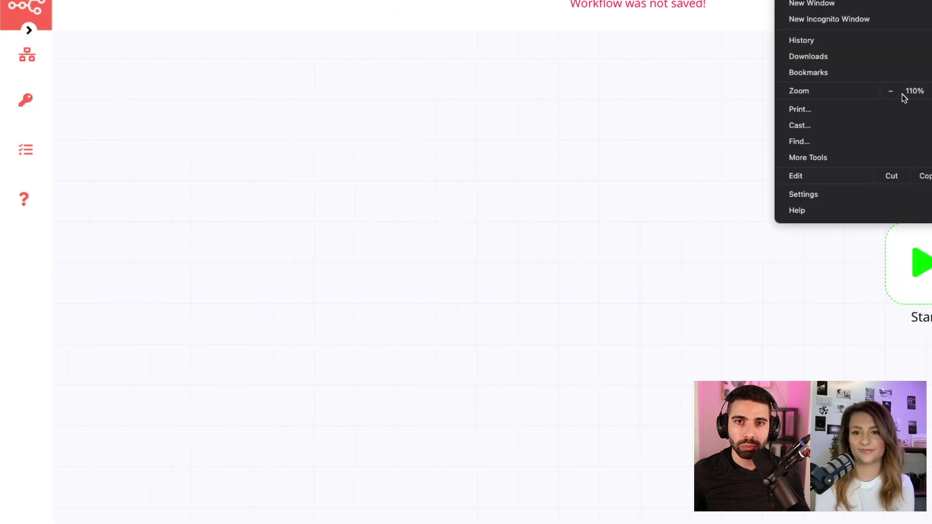
pyautogui.click(890, 91)
pyautogui.click(891, 91)
pyautogui.click(891, 91)
pyautogui.click(517, 153)
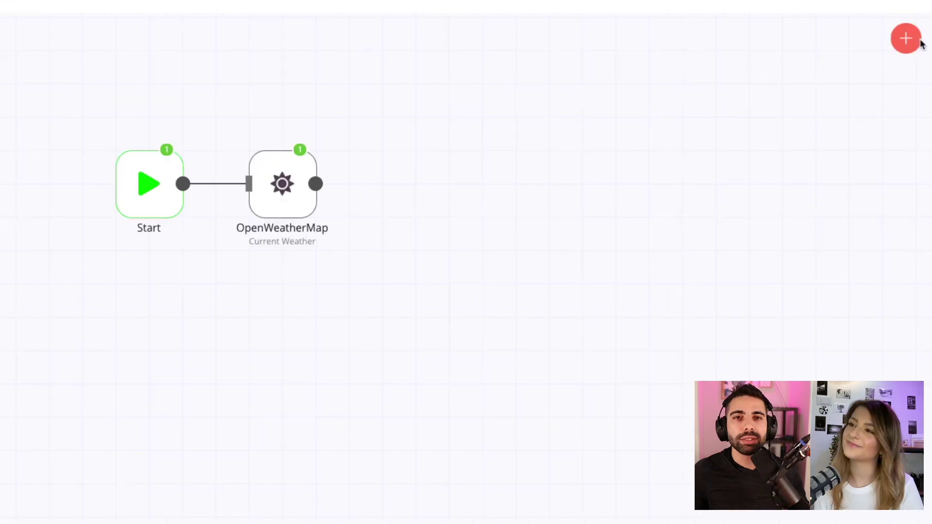
# Search the regular nodes for Trello and add the Trello node to the workflow.
pyautogui.click(905, 38)
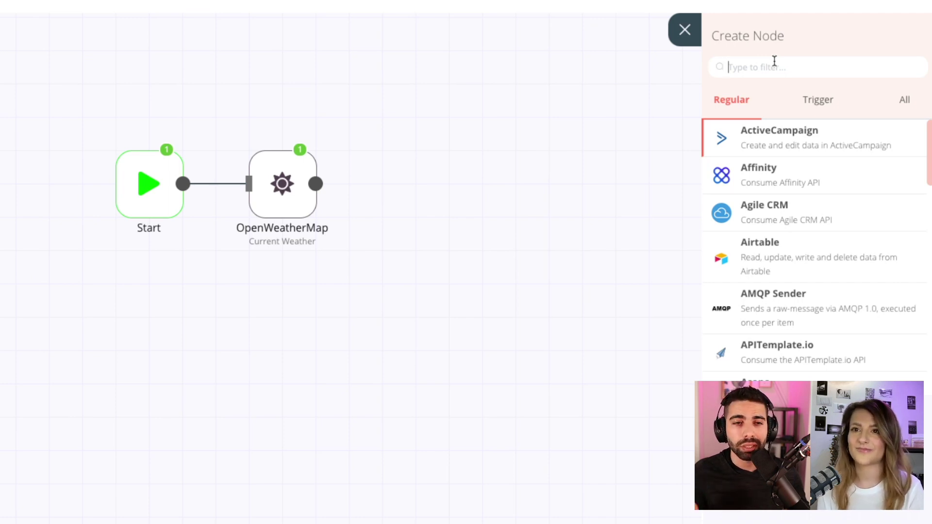
pyautogui.write('Trell')
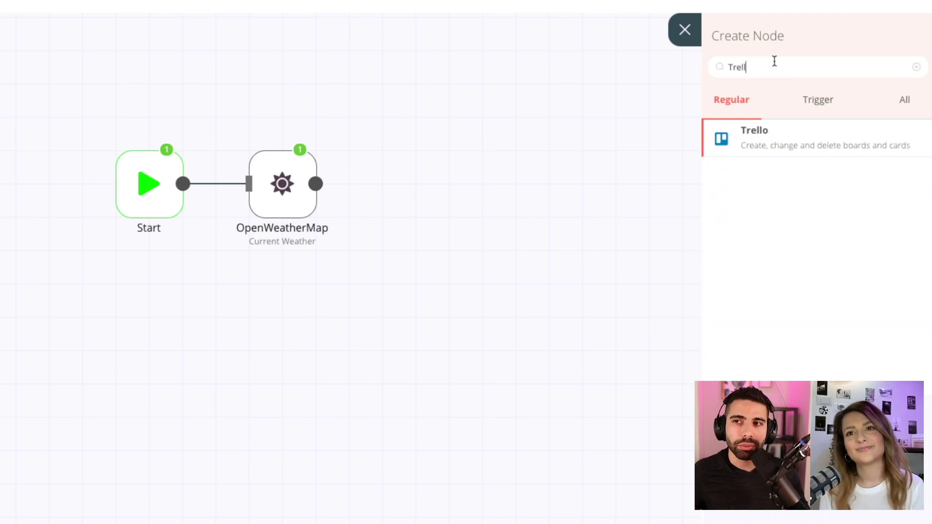
pyautogui.click(809, 152)
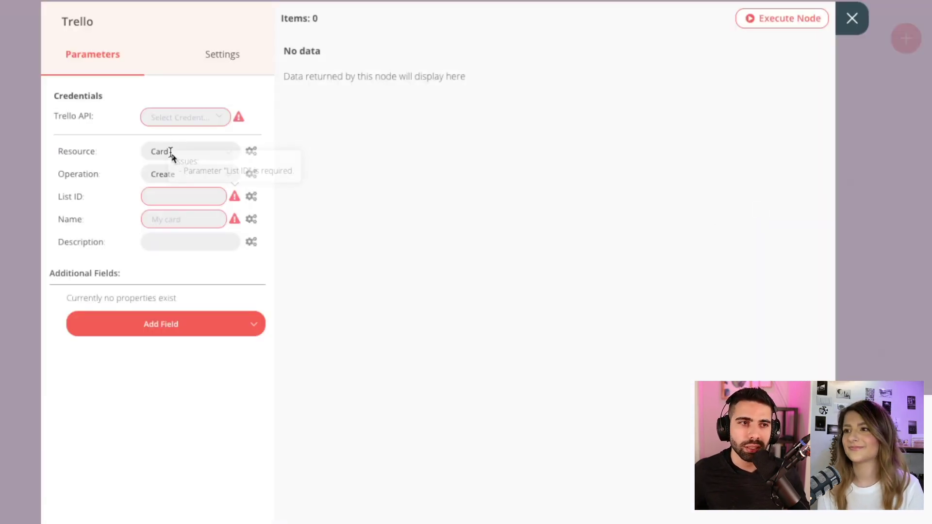
# Begin a new Trello API credential for the node and enter its credentials name.
pyautogui.click(173, 118)
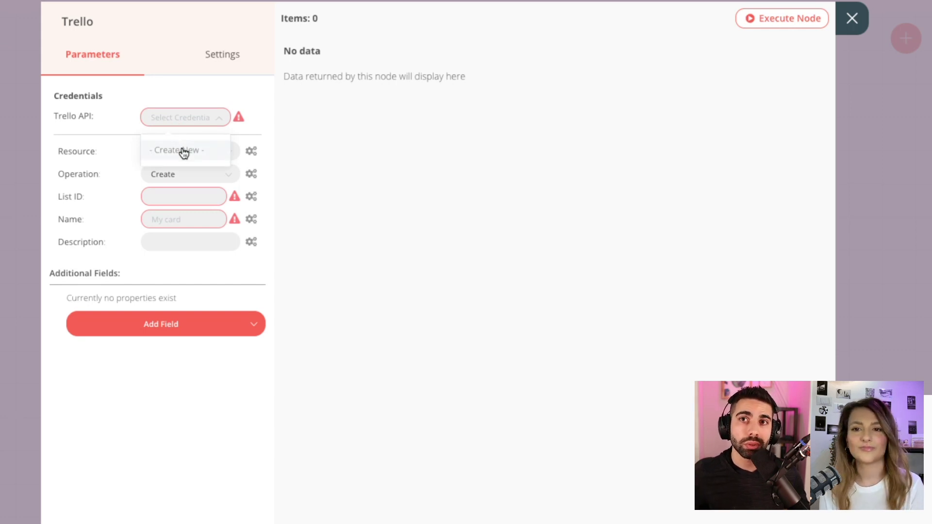
pyautogui.click(183, 151)
pyautogui.click(321, 154)
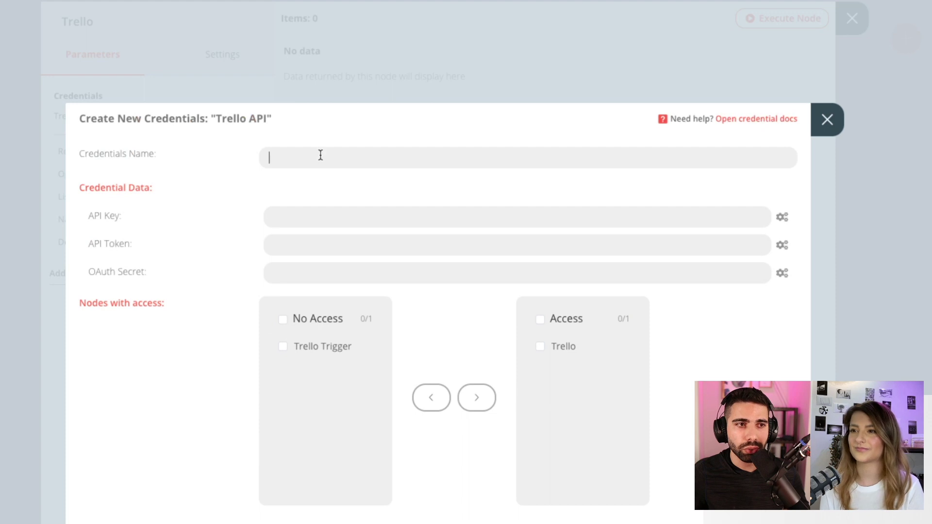
pyautogui.write("Ali's Trello")
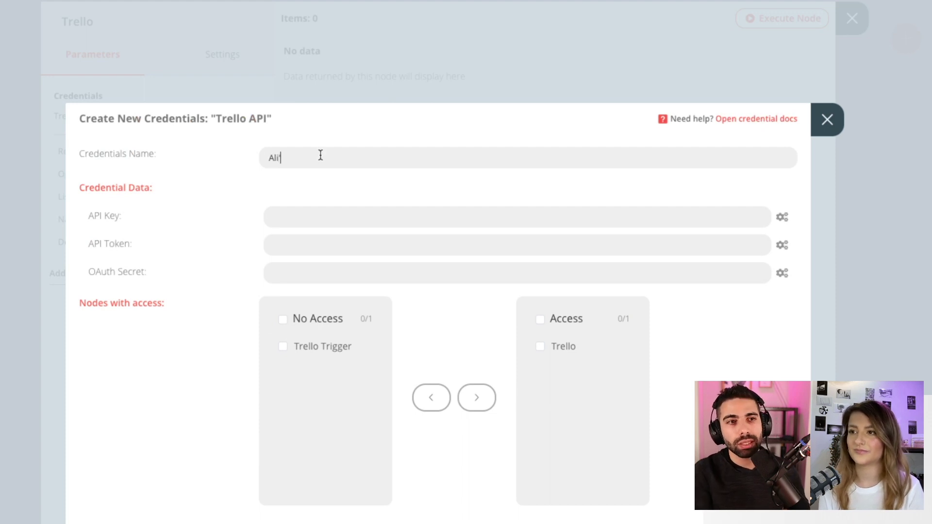
pyautogui.press('Tab')
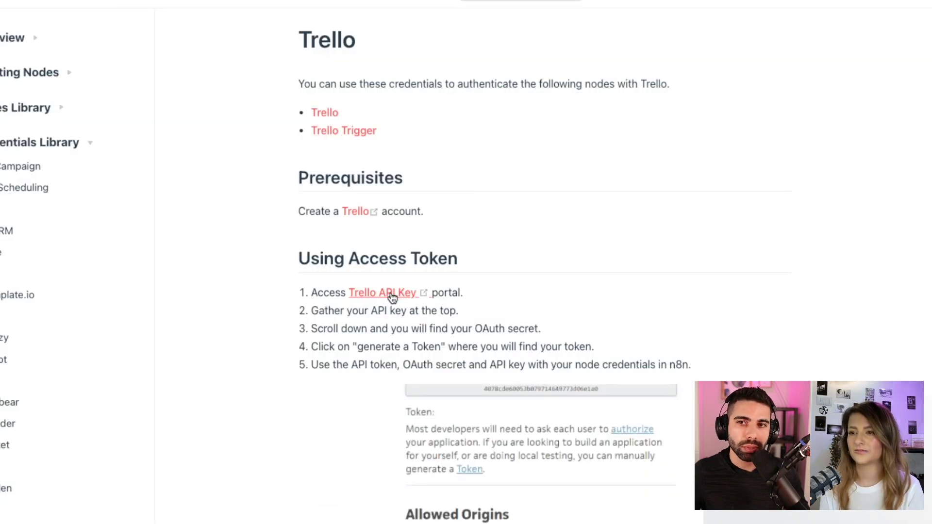
# Get the developer keys from the Trello API Key portal, fill in the credential's API key, API token and OAuth secret, and create it.
pyautogui.click(377, 294)
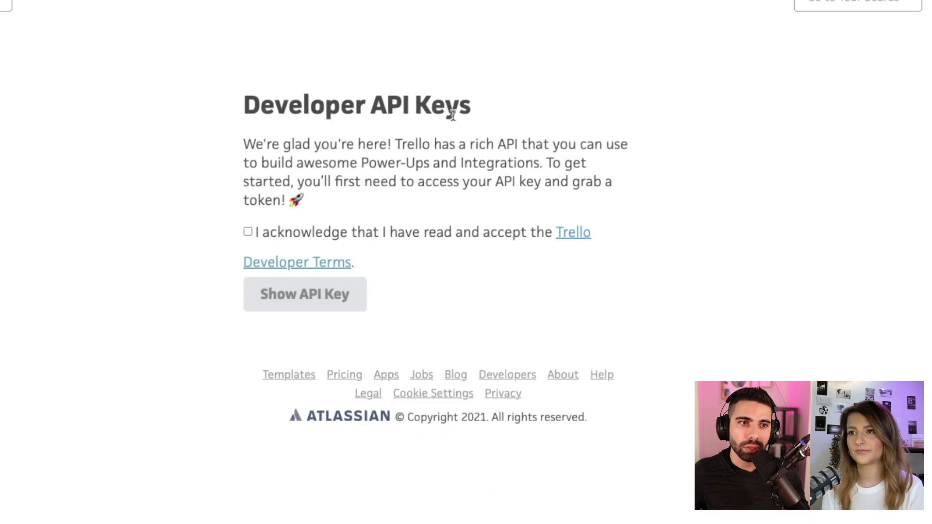
pyautogui.click(276, 249)
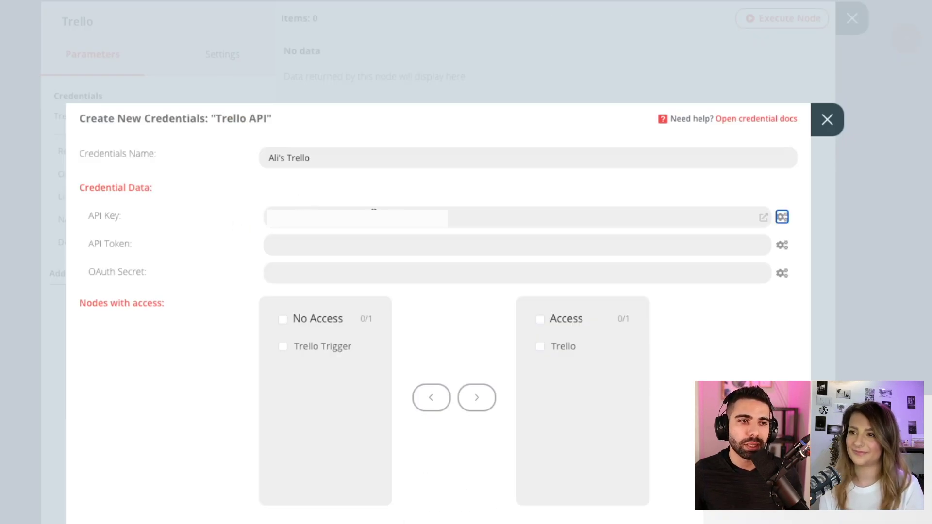
pyautogui.click(353, 243)
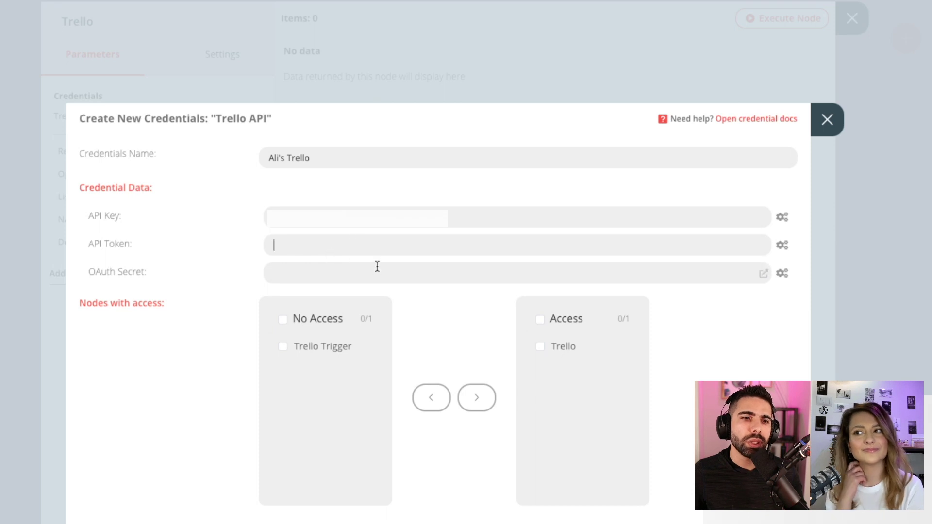
pyautogui.click(360, 272)
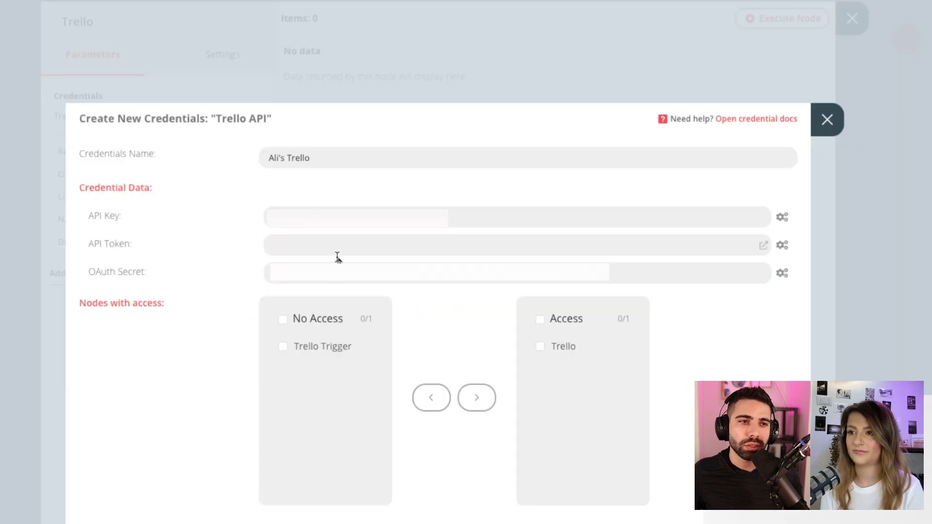
pyautogui.click(340, 241)
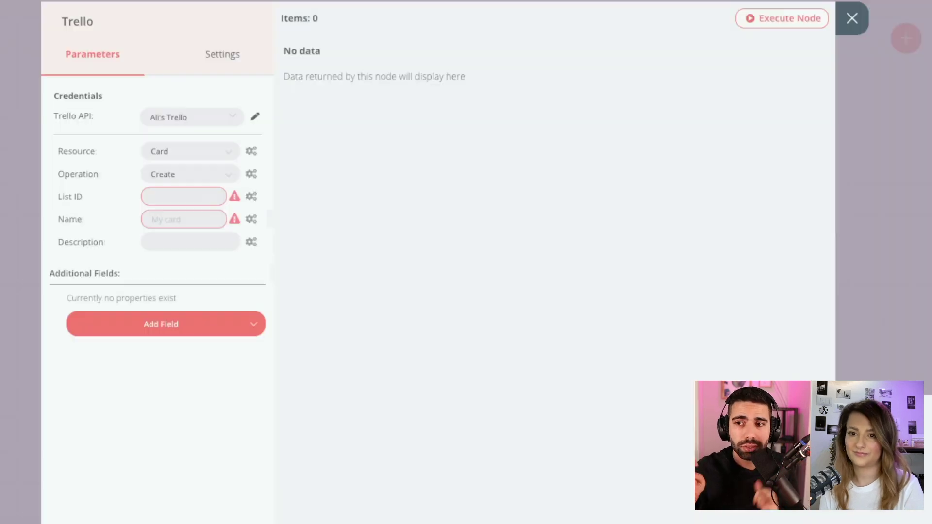
pyautogui.click(221, 195)
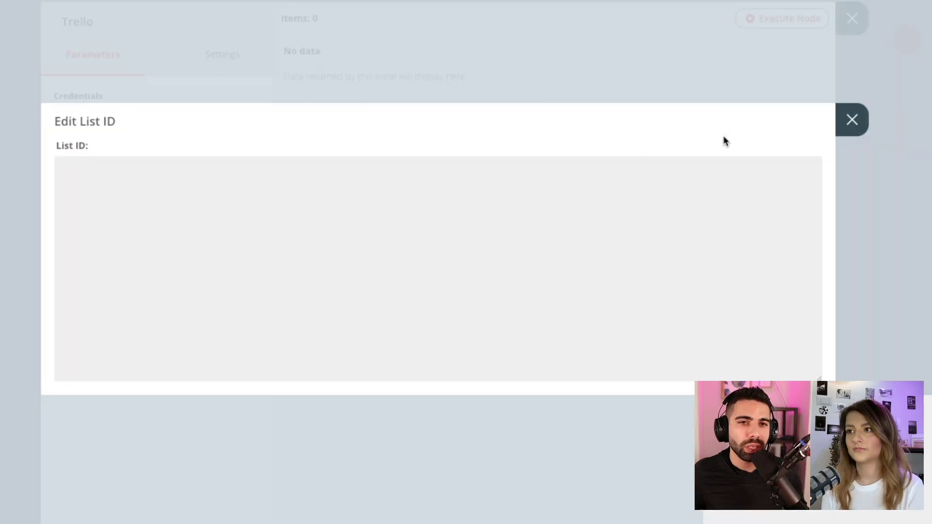
pyautogui.click(852, 121)
pyautogui.click(251, 197)
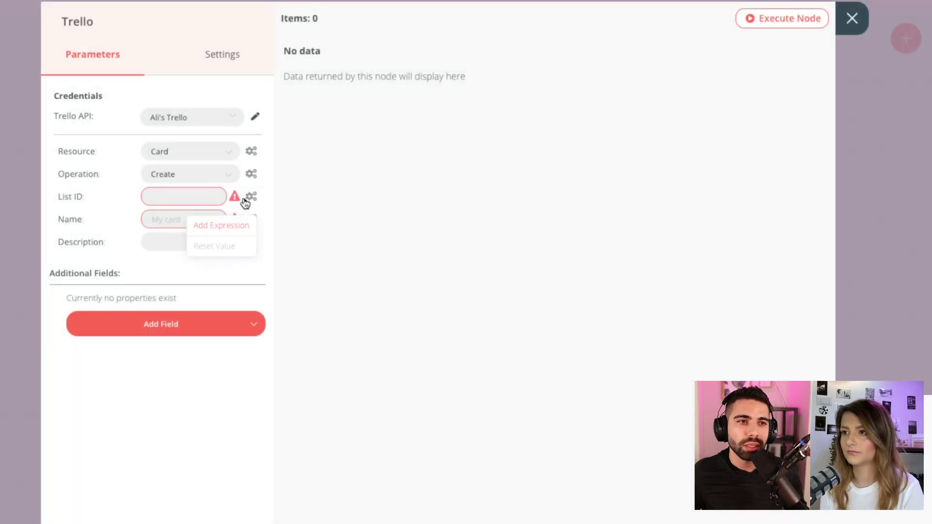
pyautogui.click(216, 196)
pyautogui.click(669, 100)
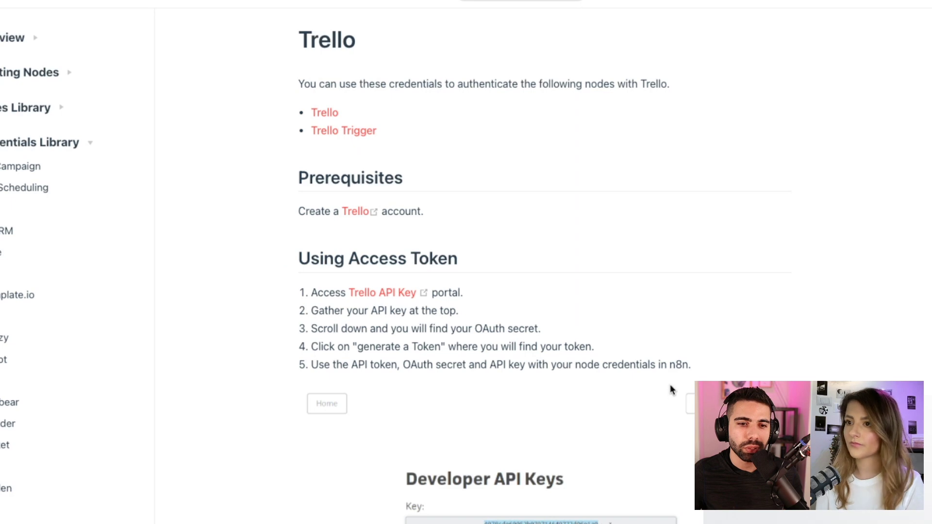
# Open the Trello node's documentation and read the FAQ instructions on finding the List ID through the card's .json URL.
pyautogui.click(326, 114)
pyautogui.scroll(-10, 484, 318)
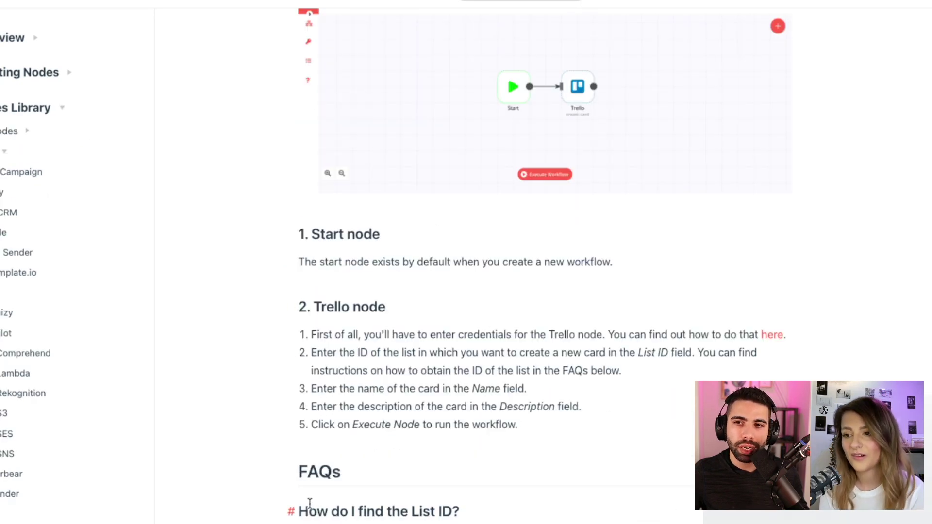
pyautogui.moveTo(310, 505); pyautogui.dragTo(525, 510)
pyautogui.scroll(-4, 466, 262)
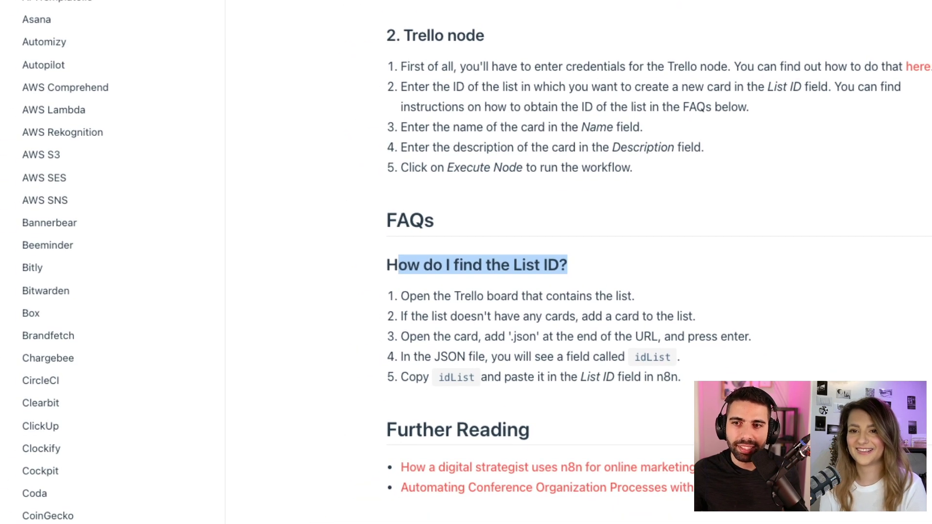
pyautogui.moveTo(471, 296); pyautogui.dragTo(680, 301)
pyautogui.moveTo(403, 317); pyautogui.dragTo(704, 320)
pyautogui.click(600, 347)
pyautogui.moveTo(484, 338); pyautogui.dragTo(752, 341)
pyautogui.click(715, 341)
# Switch to the Trello card, open its sharing options and select the link to the card.
pyautogui.press('super+Tab')
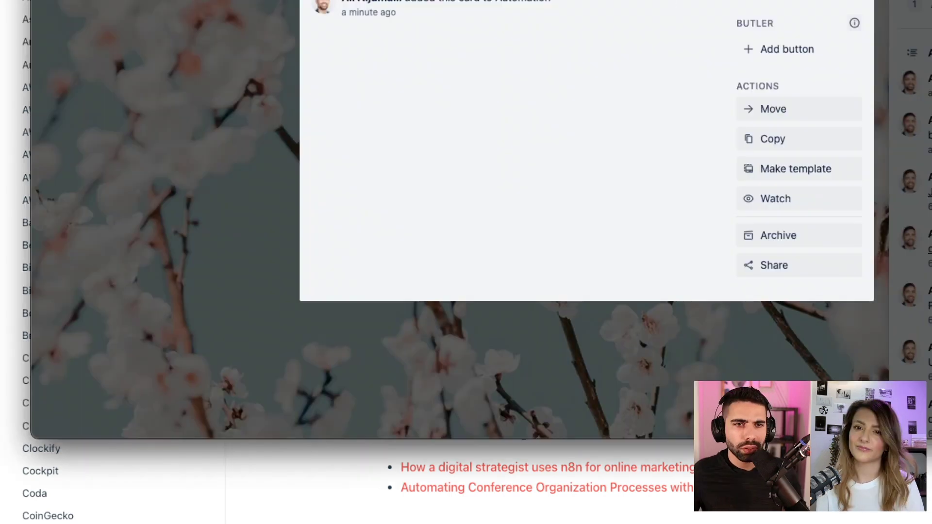
pyautogui.click(789, 267)
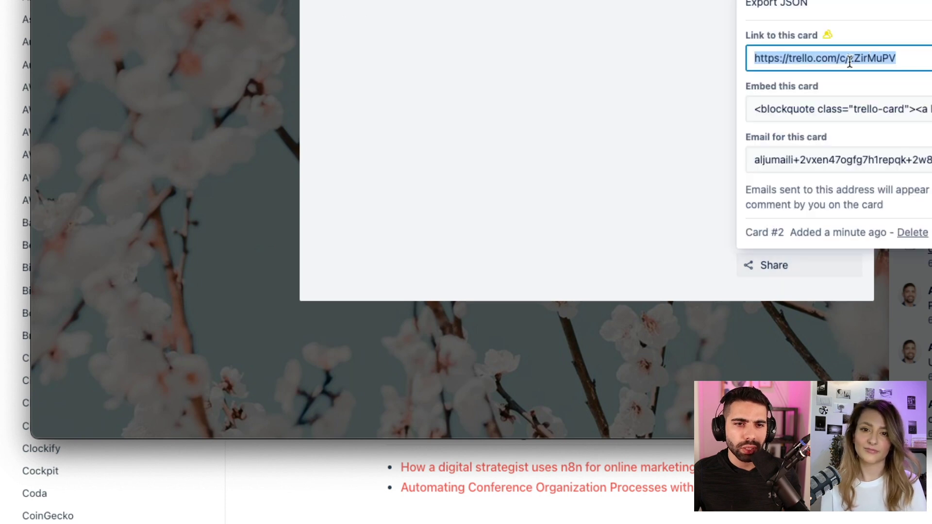
pyautogui.click(820, 59)
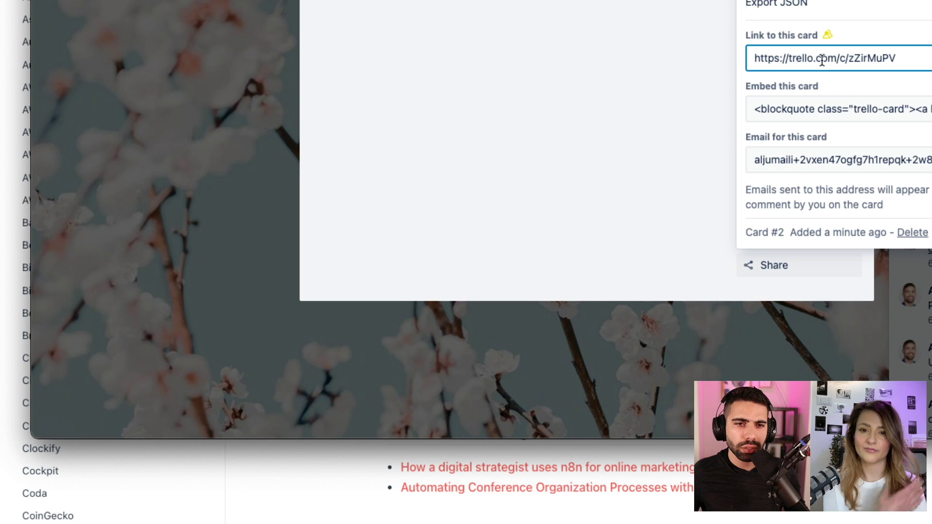
pyautogui.tripleClick(822, 58)
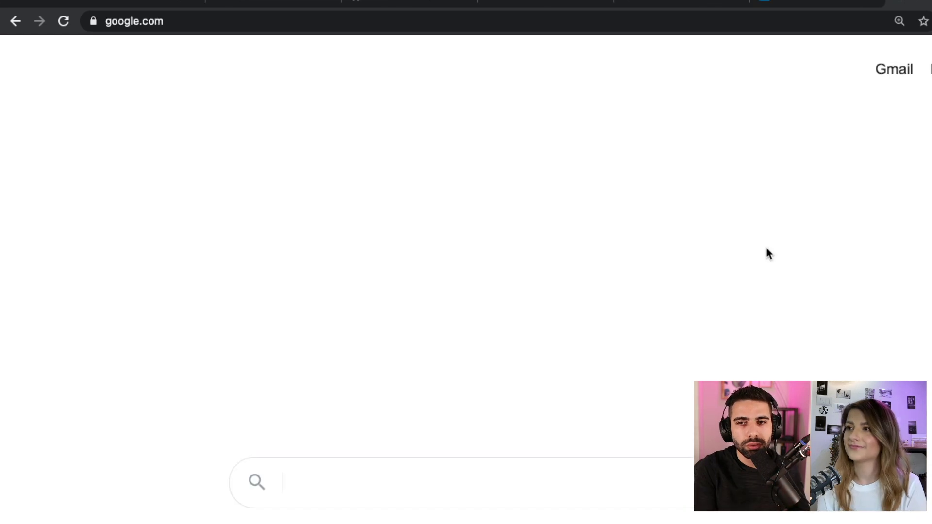
# Search Google for "json formatter chrome", install the JSON Formatter extension and show the card's JSON page formatted.
pyautogui.write('j')
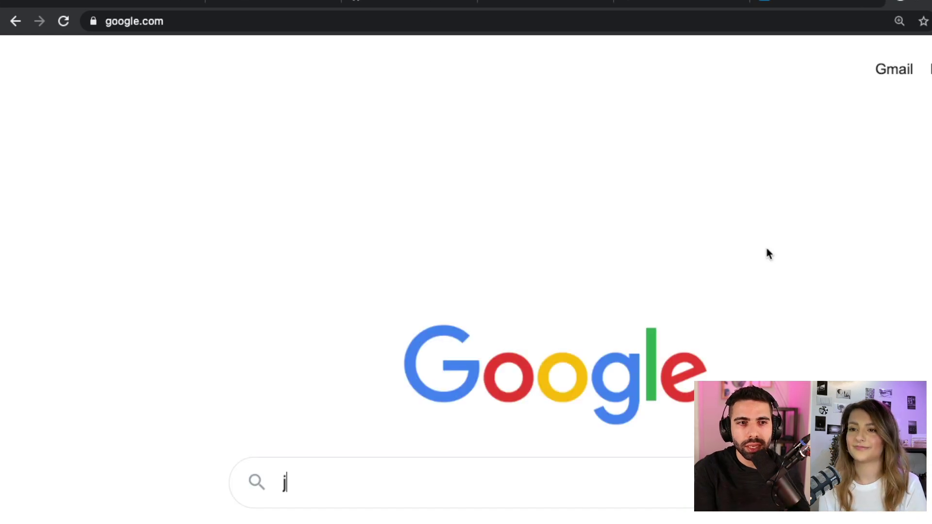
pyautogui.write('son formatter chrome')
pyautogui.press('Return')
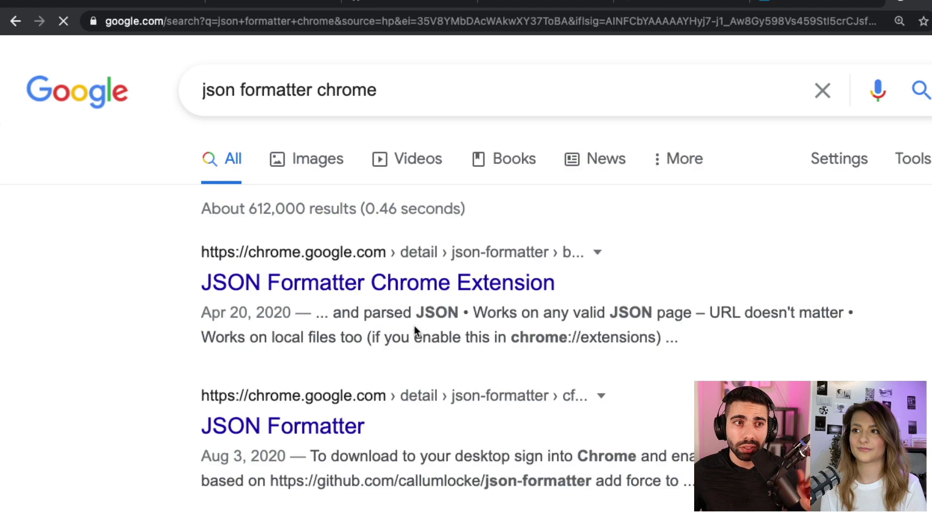
pyautogui.click(380, 291)
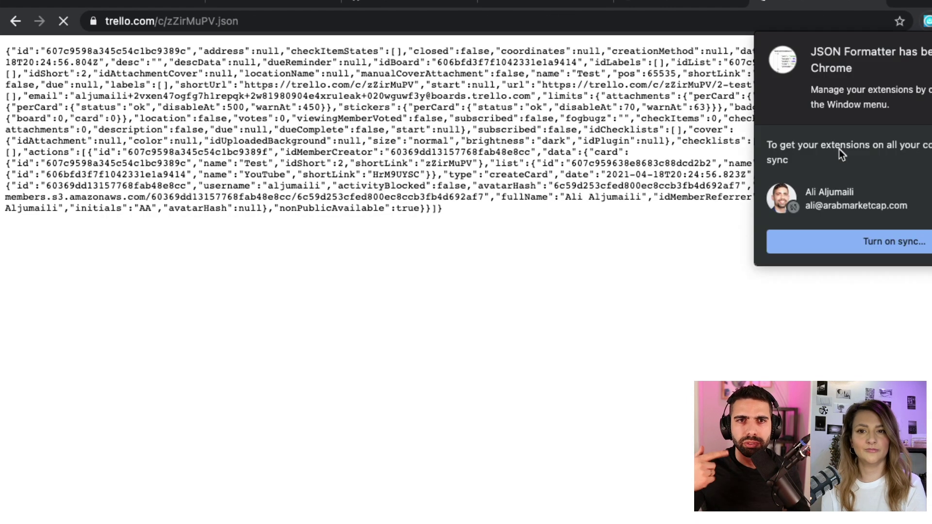
pyautogui.click(468, 237)
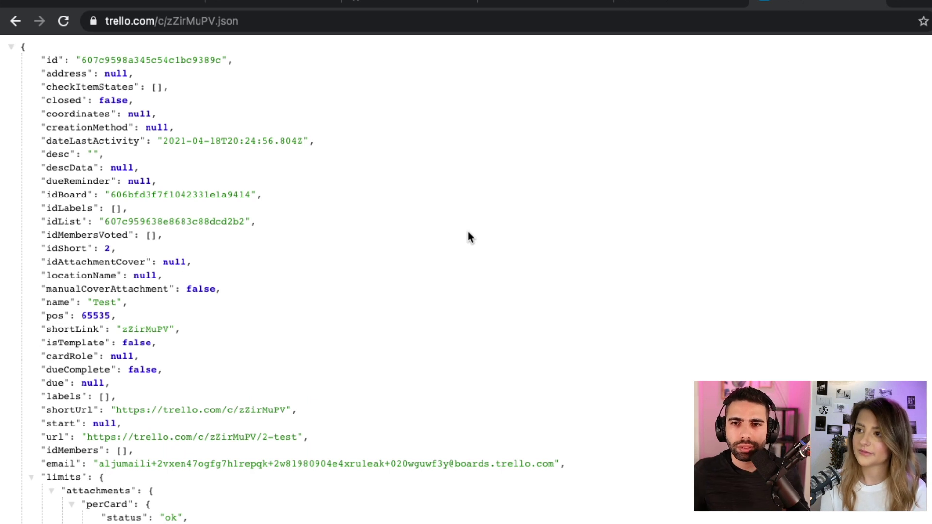
# Find "list" in the card's JSON, copy the idList value and leave the JSON page for the n8n documentation.
pyautogui.hotkey('ctrl', 'f')
pyautogui.write('list')
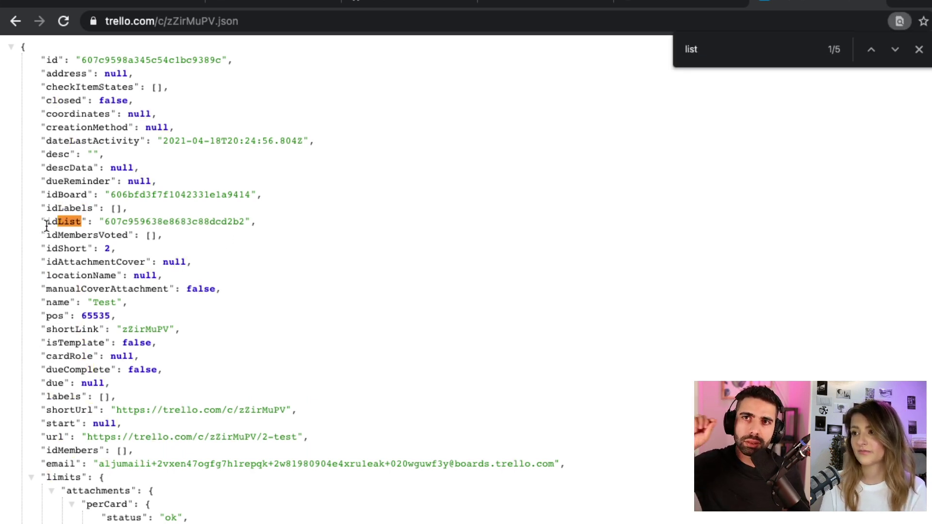
pyautogui.doubleClick(176, 221)
pyautogui.click(408, 4)
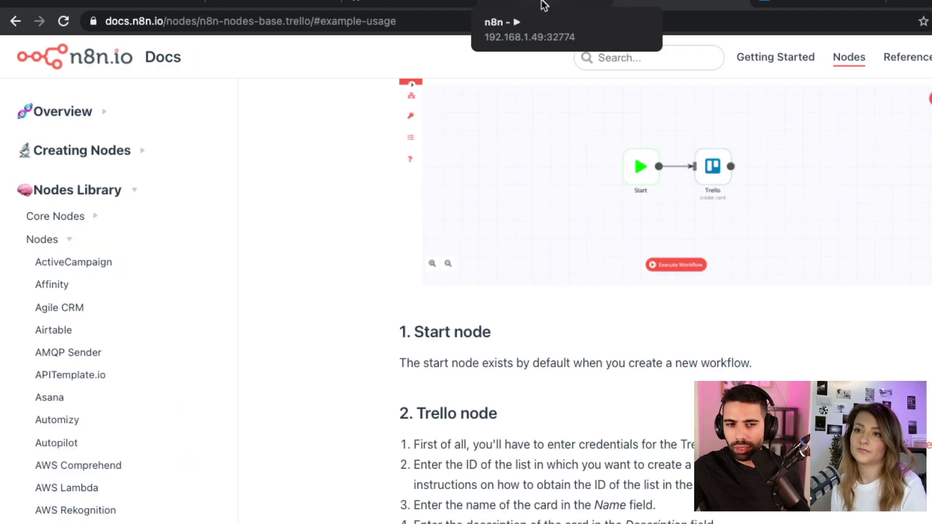
# Return to the n8n workflow and paste the copied list ID into the Trello node's List ID.
pyautogui.click(544, 5)
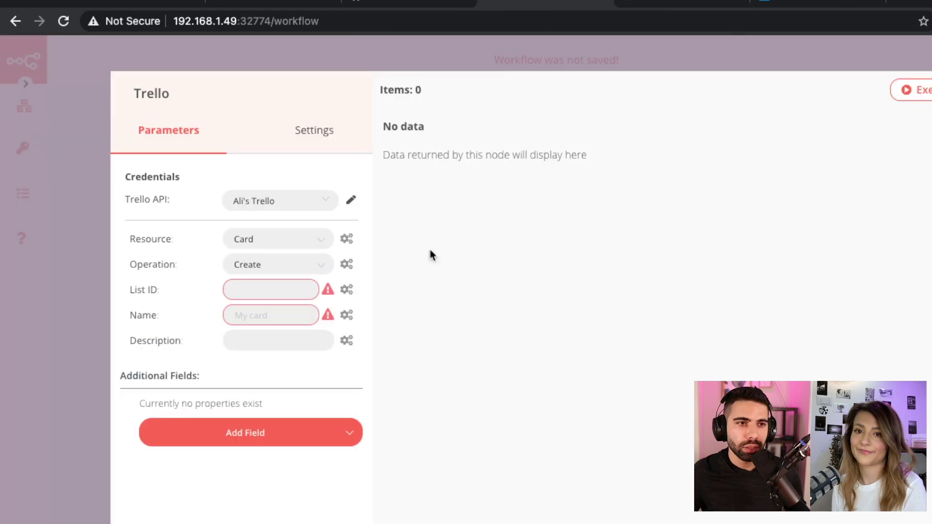
pyautogui.click(233, 290)
pyautogui.hotkey('ctrl', 'v')
# Set the Trello card's Name to "Weather" and its Description to "I am automating".
pyautogui.click(266, 317)
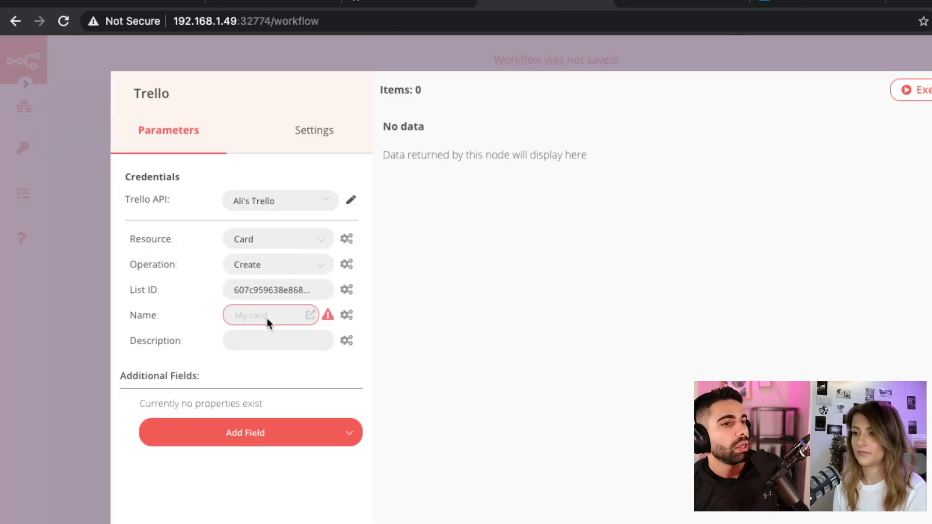
pyautogui.click(311, 316)
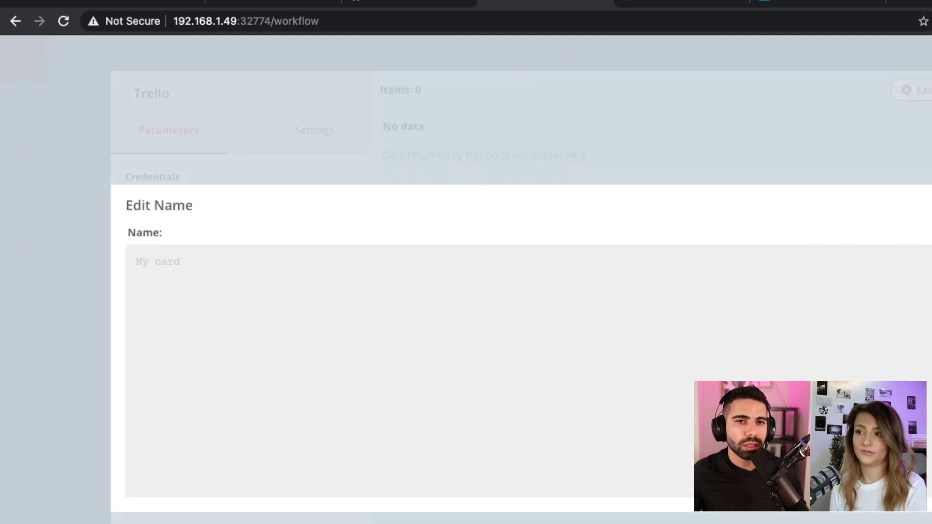
pyautogui.write('Weather')
pyautogui.press('Escape')
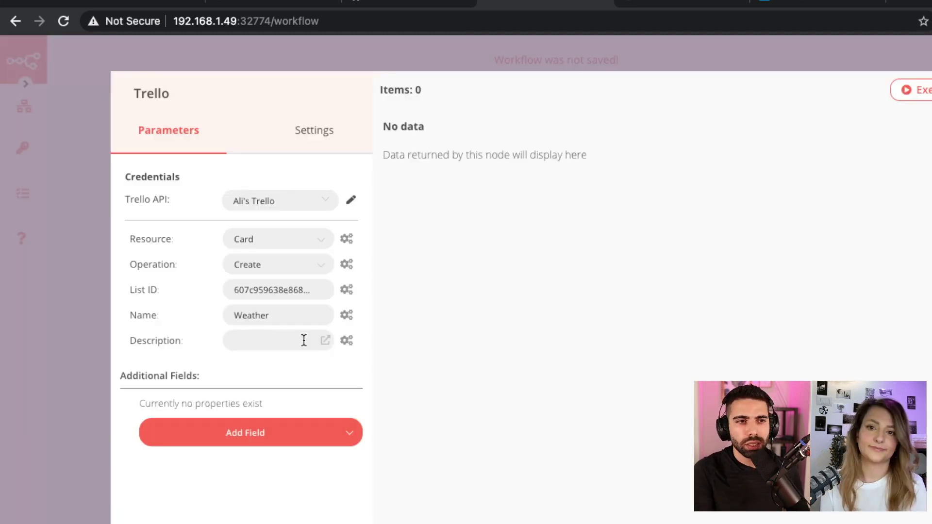
pyautogui.click(304, 340)
pyautogui.write('I am automating')
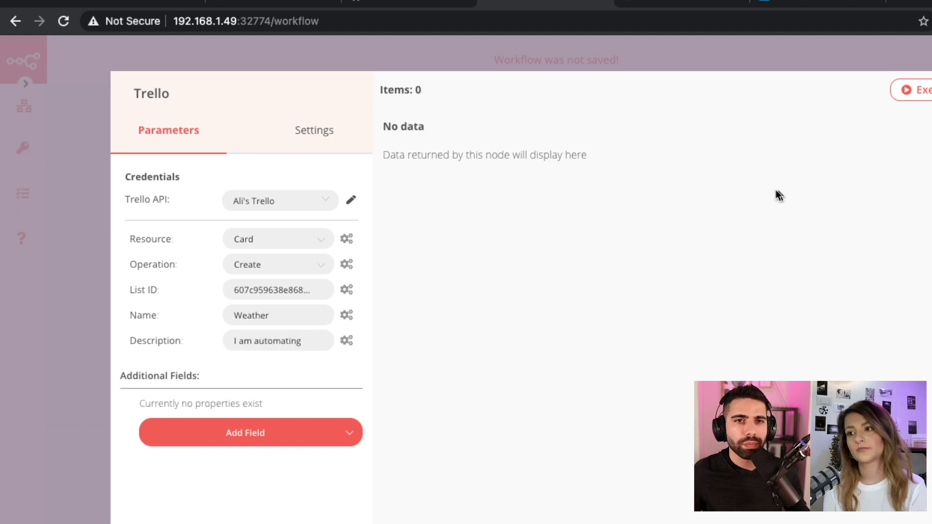
# Execute the Trello node, switch to Trello and close the open Test card to show the YouTube board.
pyautogui.click(905, 90)
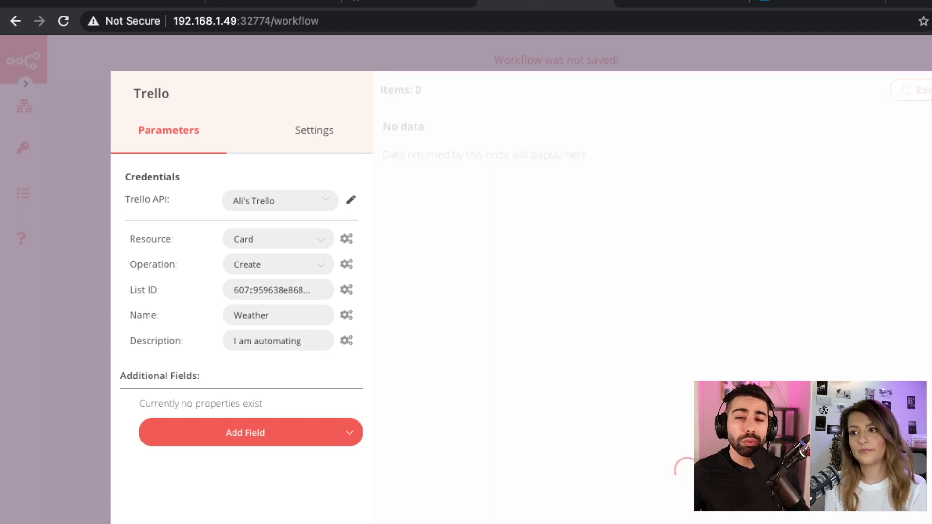
pyautogui.press('super+Tab')
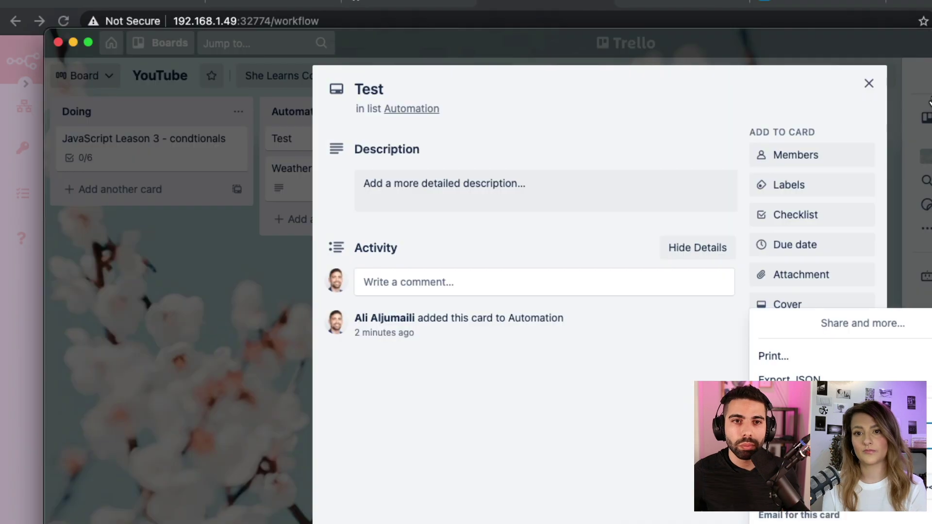
pyautogui.click(204, 502)
pyautogui.click(205, 503)
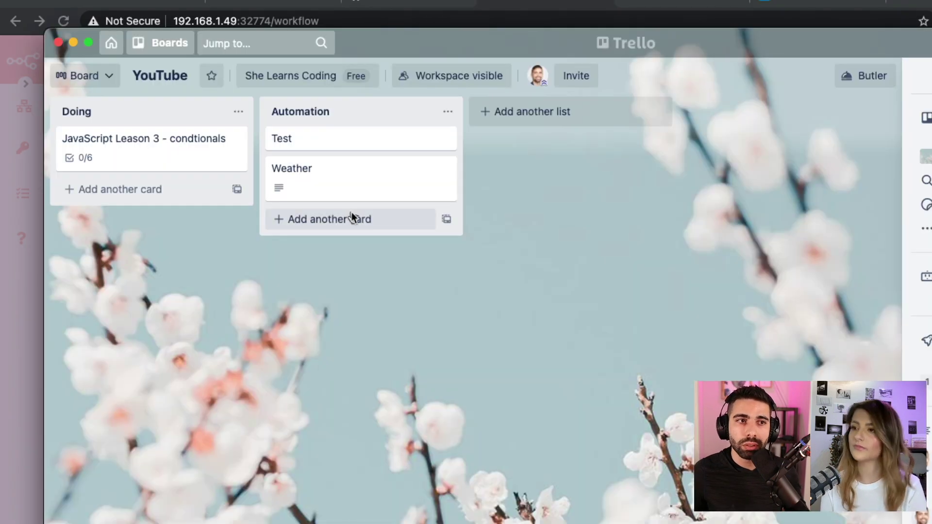
# Open the Weather card in the Automation list, remove it from the board and return to n8n.
pyautogui.click(343, 191)
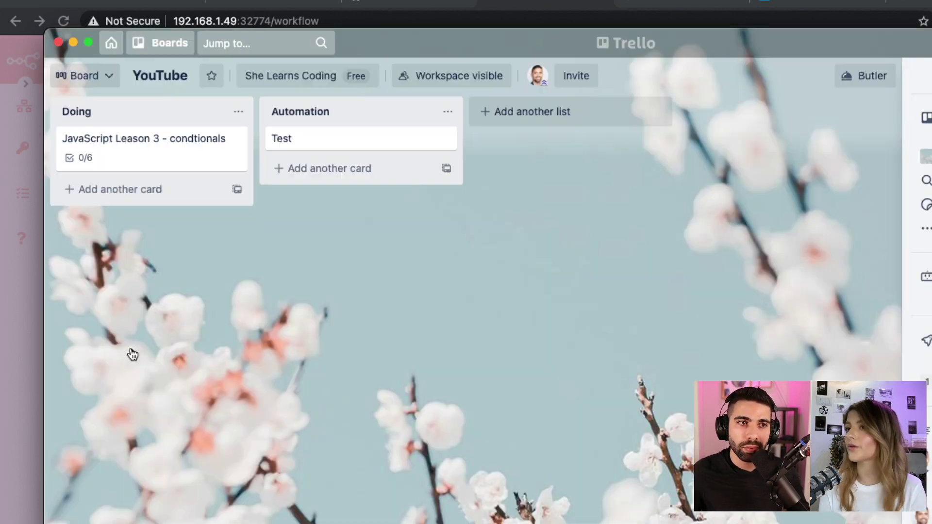
pyautogui.moveTo(722, 44); pyautogui.dragTo(829, 210)
pyautogui.click(601, 177)
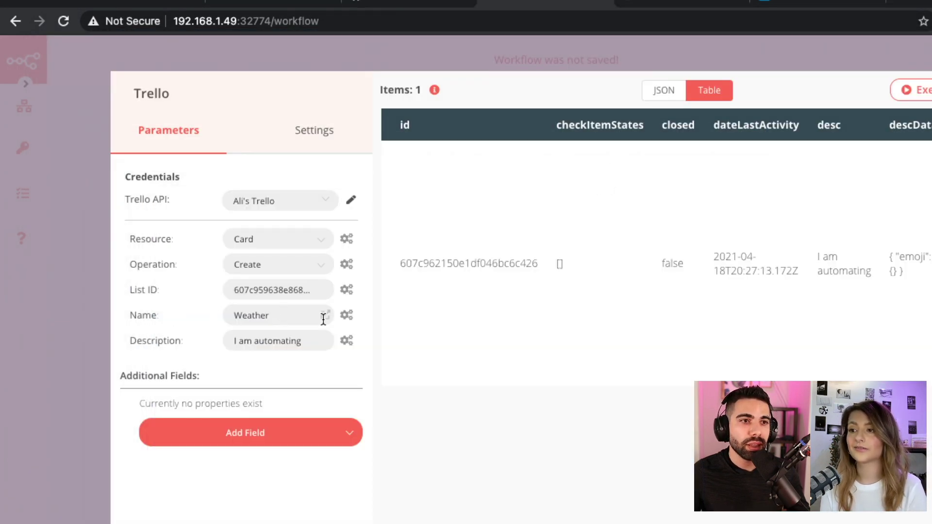
# Clear the Trello node's Description and open the expression editor for it.
pyautogui.moveTo(276, 318); pyautogui.dragTo(203, 316)
pyautogui.click(272, 316)
pyautogui.tripleClick(293, 343)
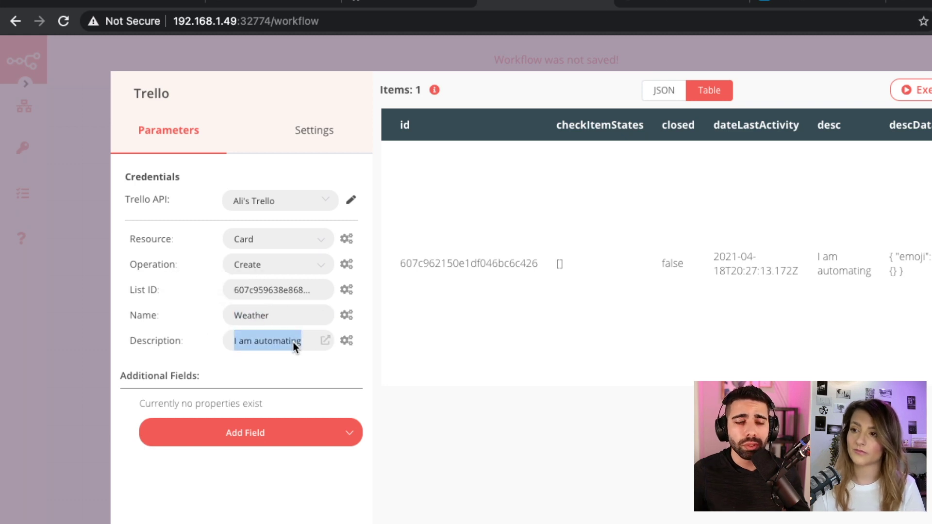
pyautogui.press('BackSpace')
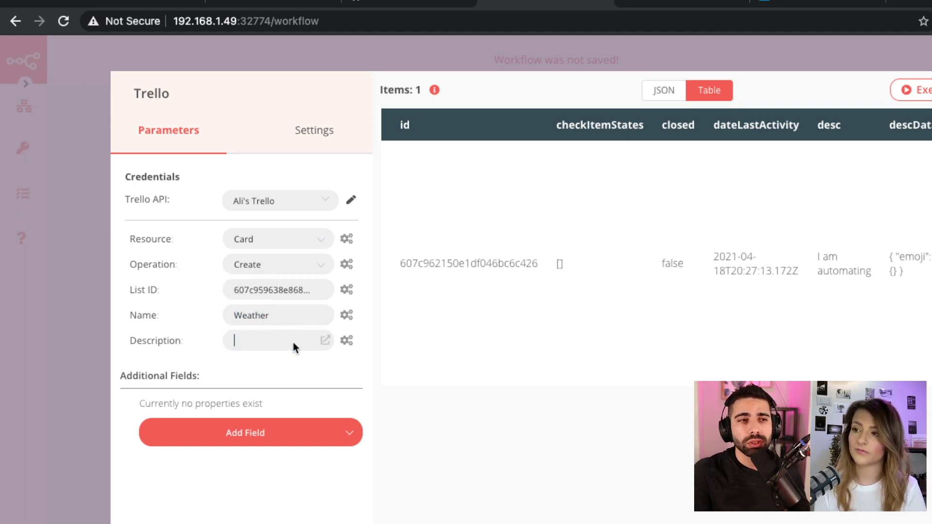
pyautogui.click(347, 343)
pyautogui.click(329, 373)
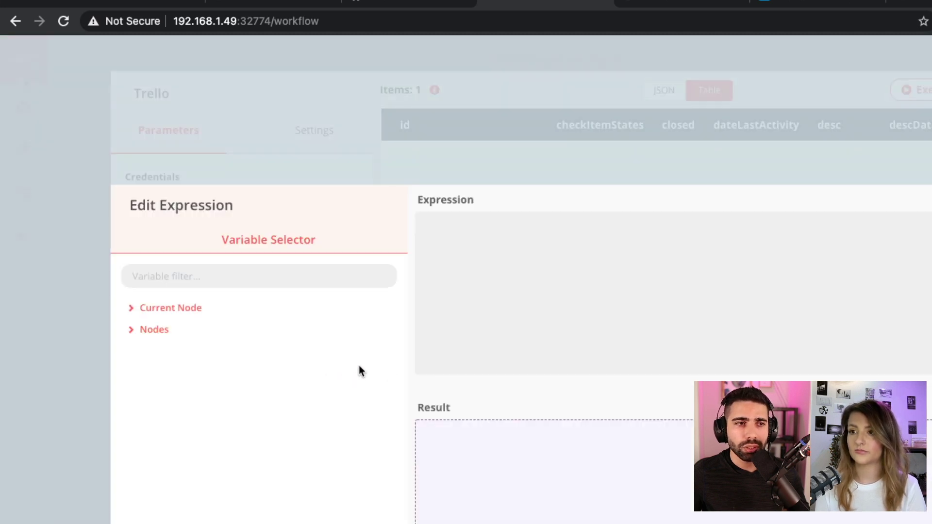
# Insert the OpenWeatherMap node's cityName parameter into the Description expression.
pyautogui.click(136, 333)
pyautogui.click(194, 356)
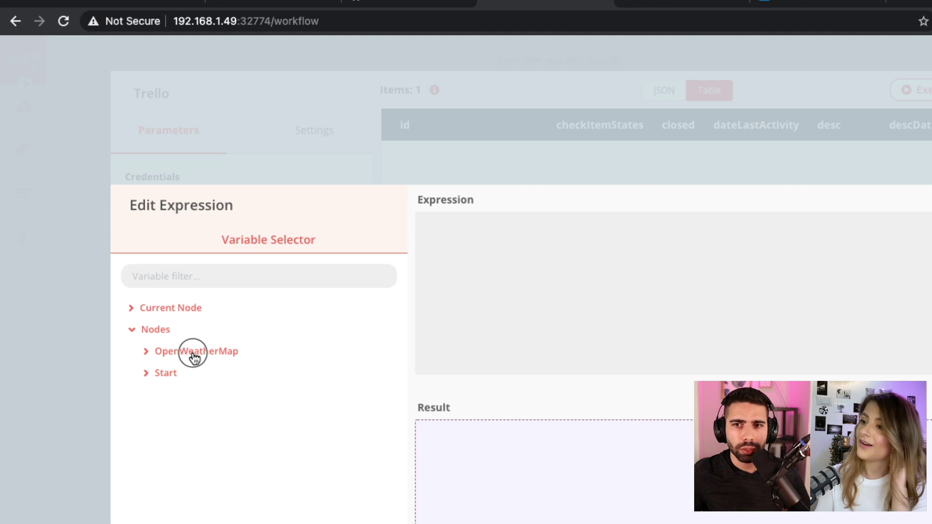
pyautogui.click(200, 372)
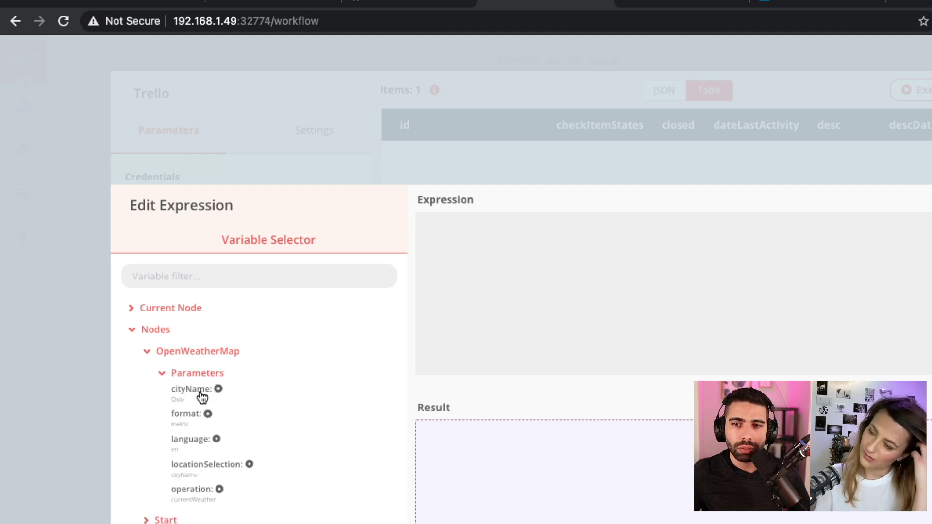
pyautogui.click(199, 391)
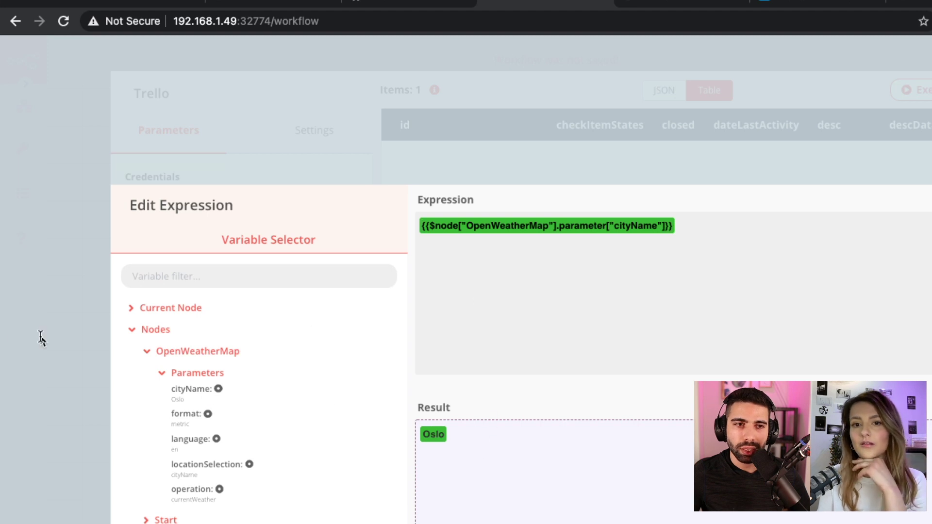
# Add cityName, format and operation on a second line of the Description expression, and set Name to "Weather" followed by the operation and cityName parameters.
pyautogui.click(639, 291)
pyautogui.press('Return')
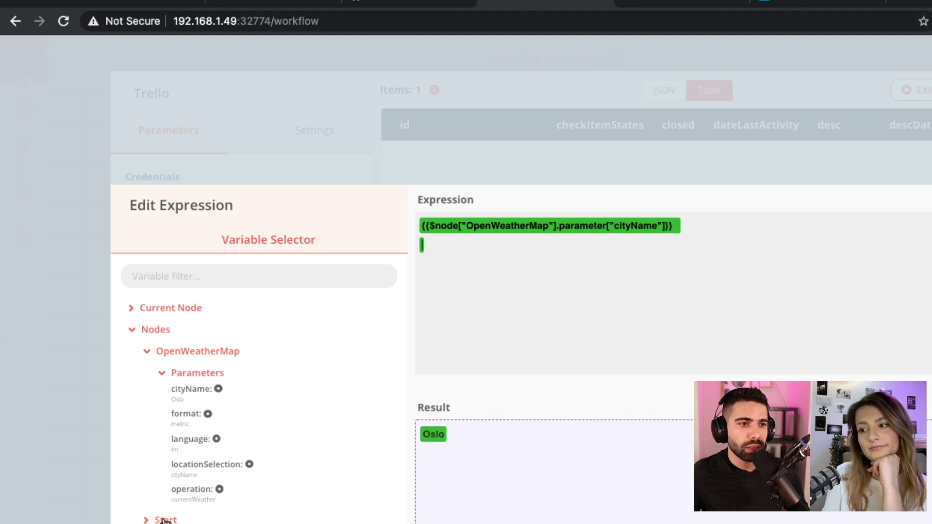
pyautogui.click(219, 390)
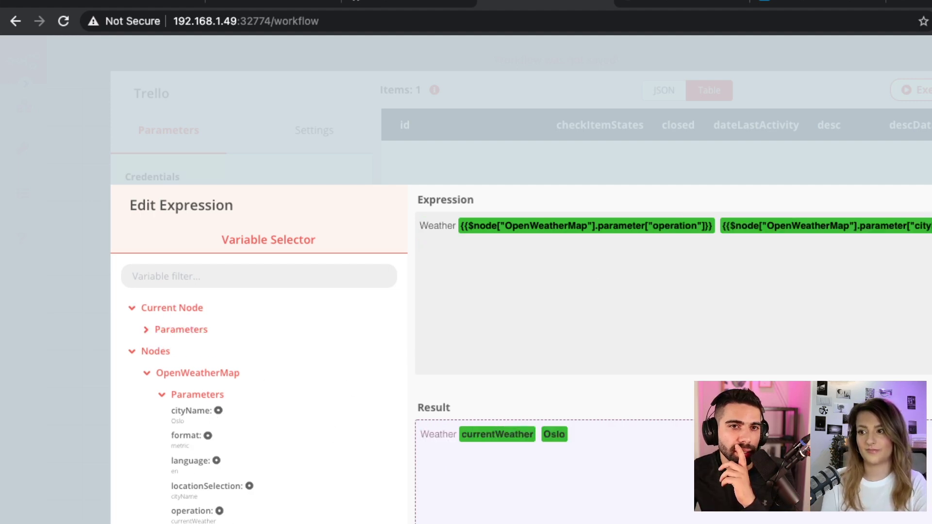
pyautogui.press('Escape')
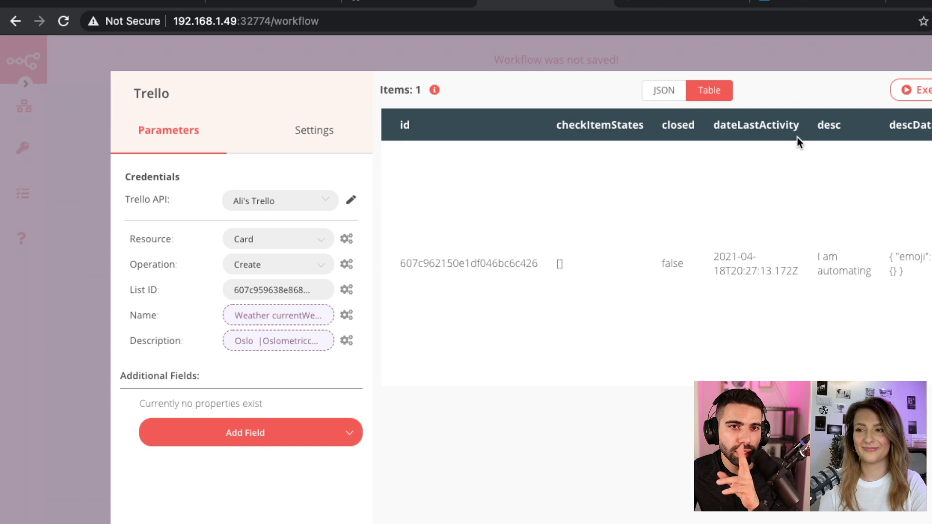
# Execute the Trello node, open the newly created weather card in Trello to check its content and return to n8n.
pyautogui.click(919, 102)
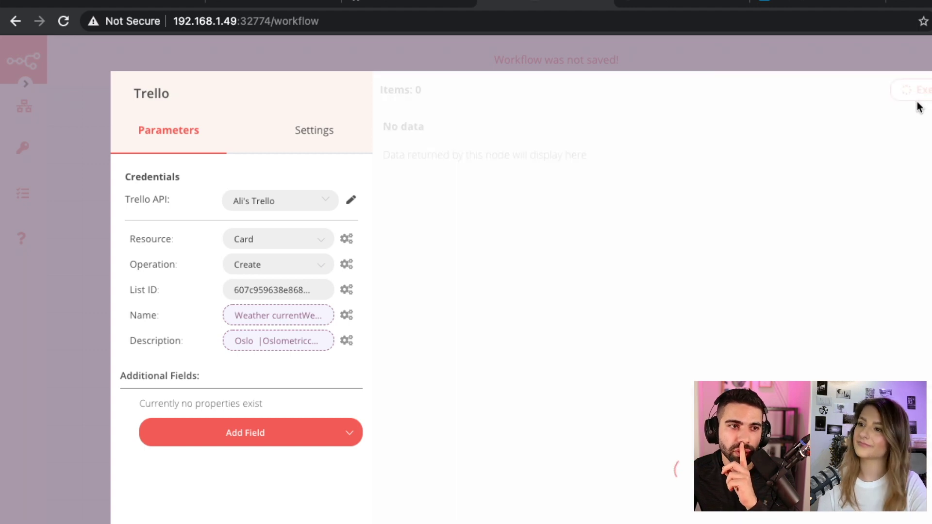
pyautogui.press('super+Tab')
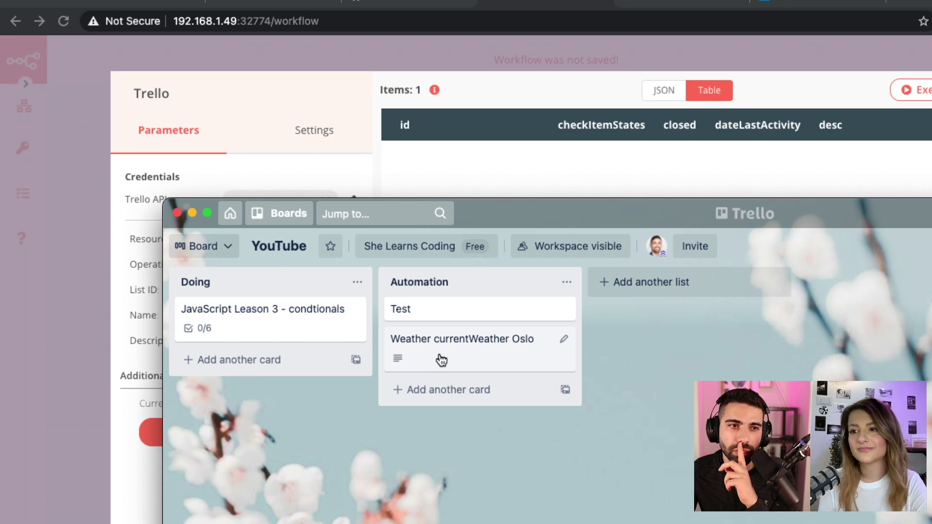
pyautogui.click(442, 360)
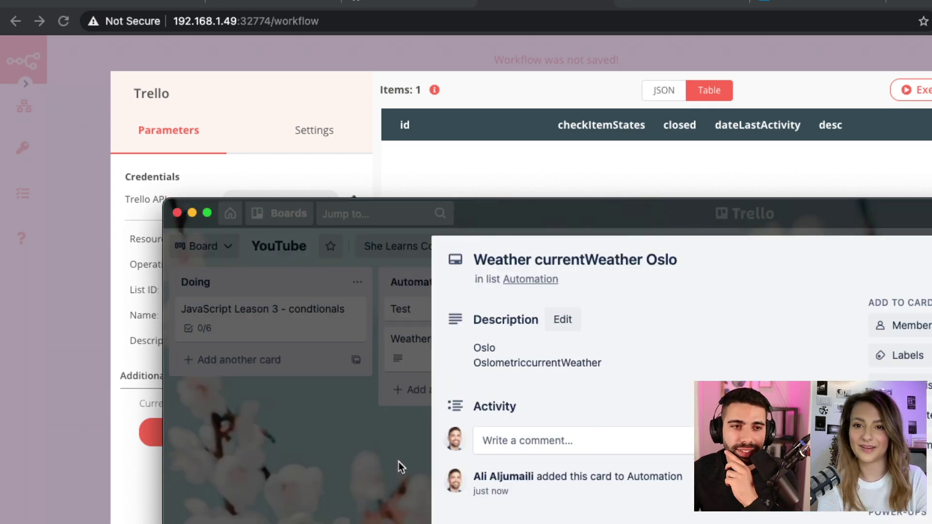
pyautogui.press('super+Tab')
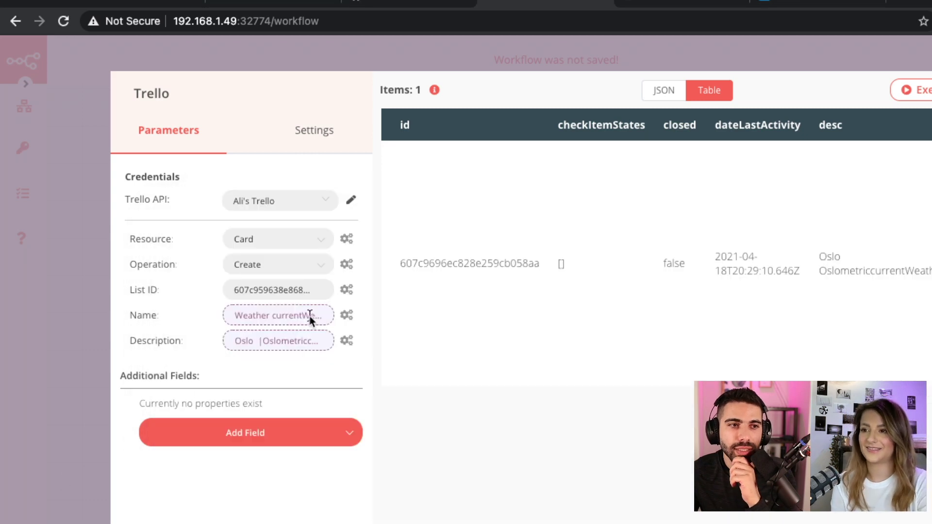
pyautogui.click(110, 333)
pyautogui.moveTo(522, 401); pyautogui.dragTo(520, 264)
pyautogui.moveTo(420, 276); pyautogui.dragTo(570, 302)
pyautogui.moveTo(419, 275); pyautogui.dragTo(550, 291)
pyautogui.click(549, 392)
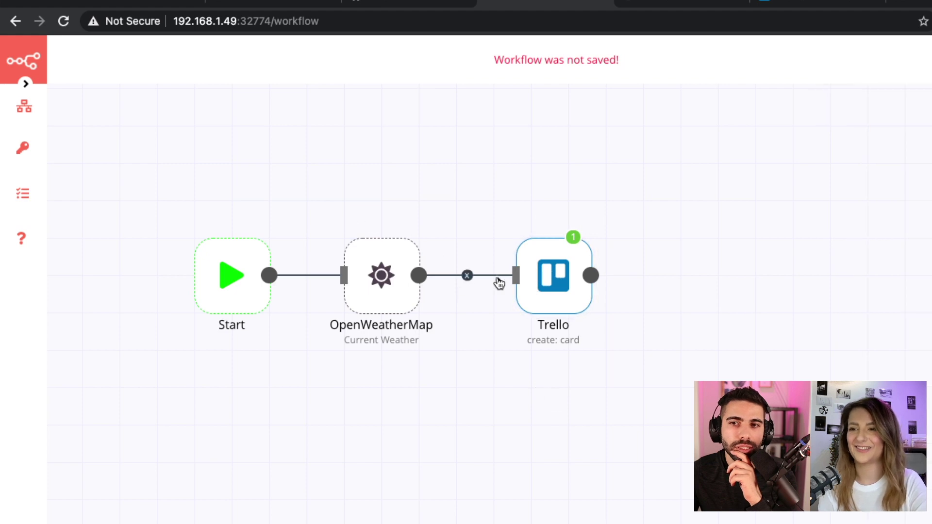
# Reopen the Trello node, remove the expression from the Name field and clear its text.
pyautogui.doubleClick(554, 274)
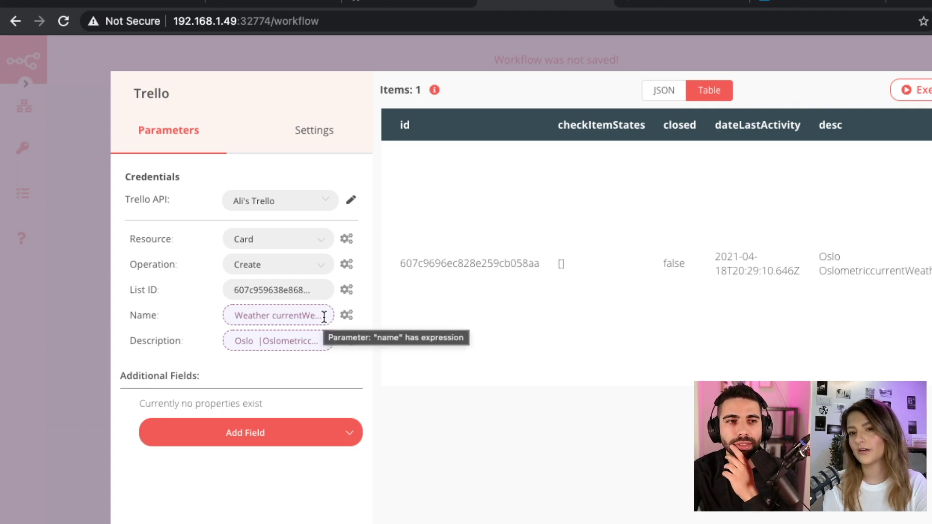
pyautogui.click(347, 314)
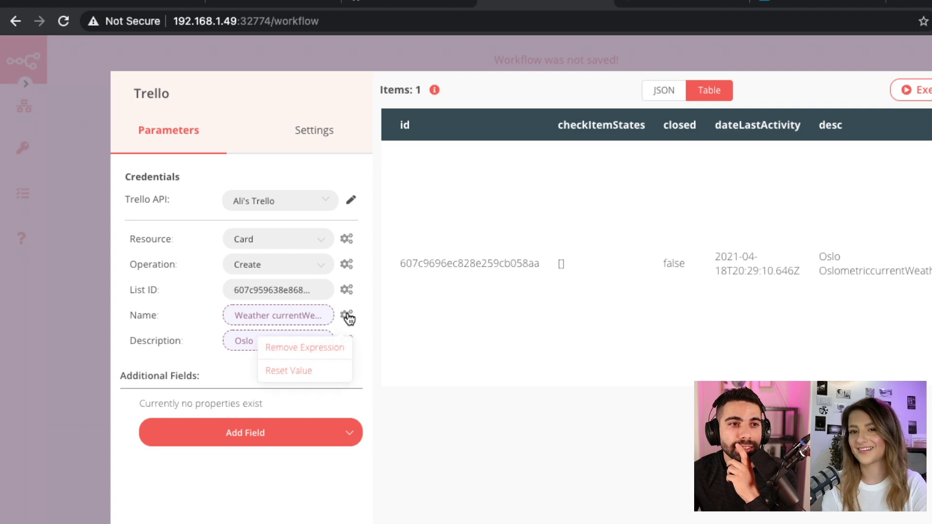
pyautogui.click(333, 345)
pyautogui.tripleClick(258, 319)
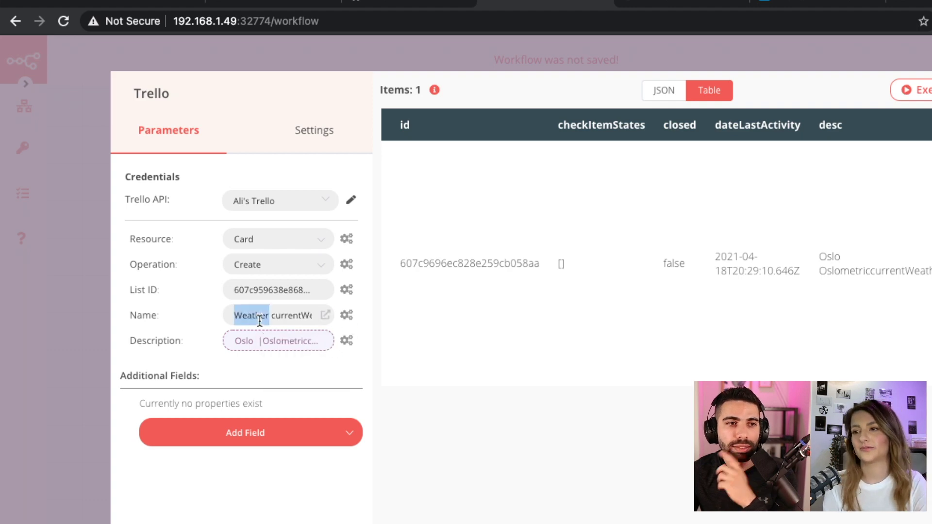
pyautogui.press('BackSpace')
# Build a new Name expression from the OpenWeatherMap parameters cityName, operation, locationSelection and format.
pyautogui.click(346, 316)
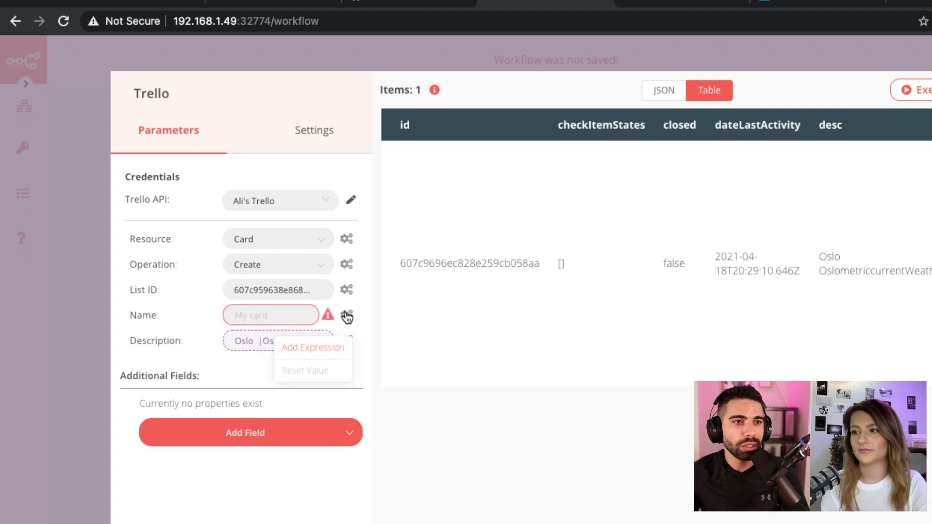
pyautogui.click(314, 347)
pyautogui.click(154, 330)
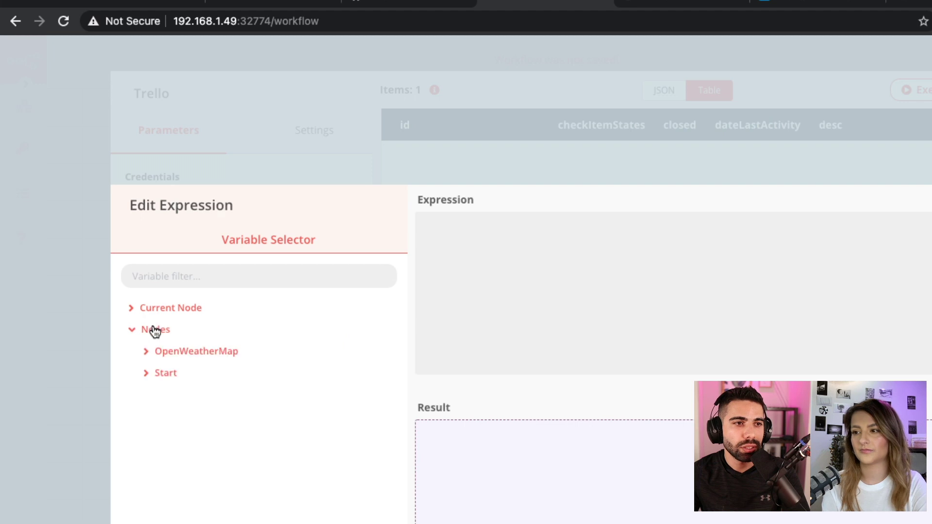
pyautogui.click(158, 355)
pyautogui.click(167, 372)
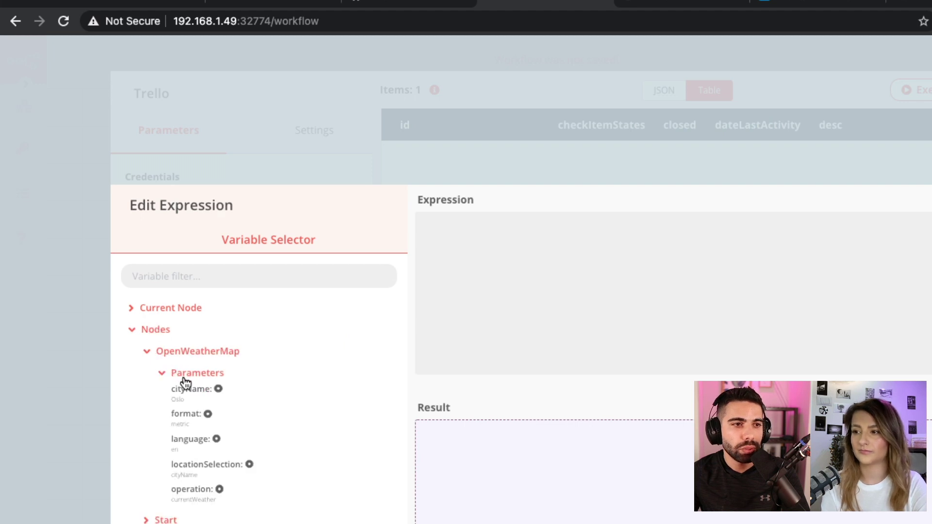
pyautogui.click(194, 414)
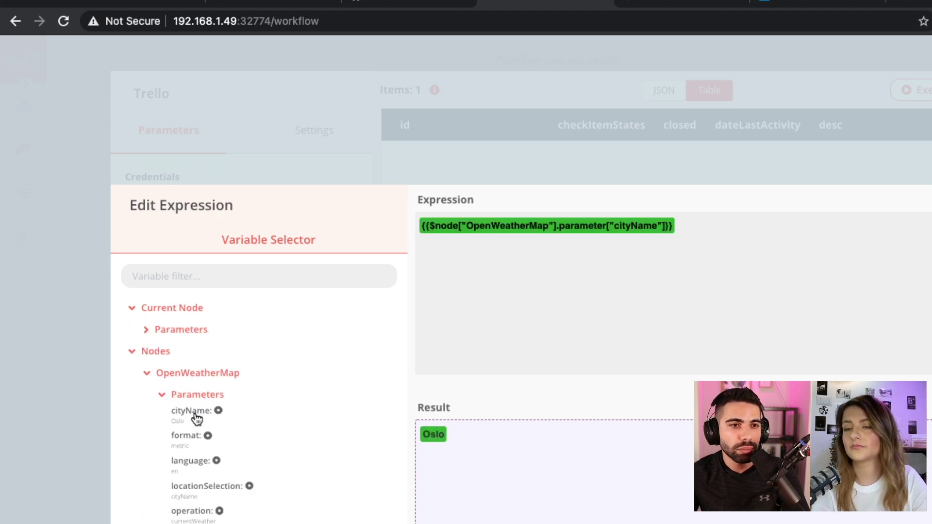
pyautogui.click(217, 514)
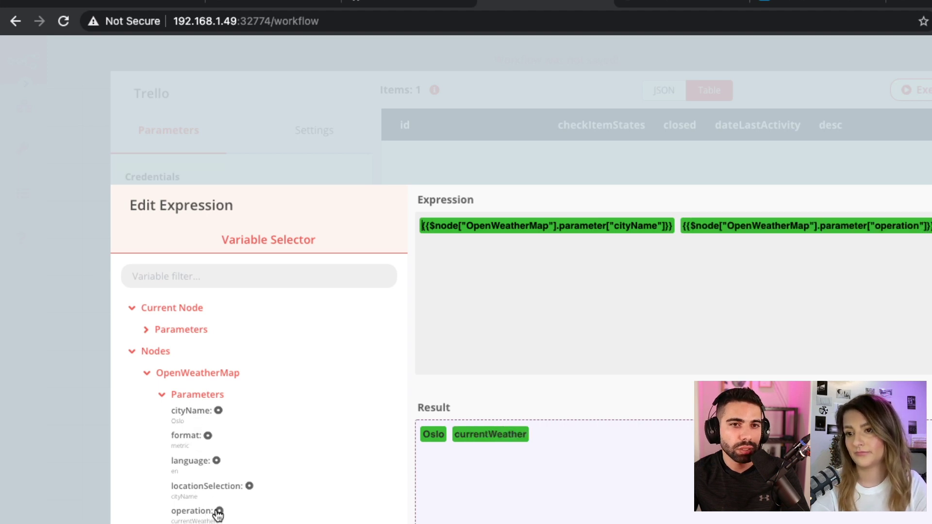
pyautogui.click(214, 487)
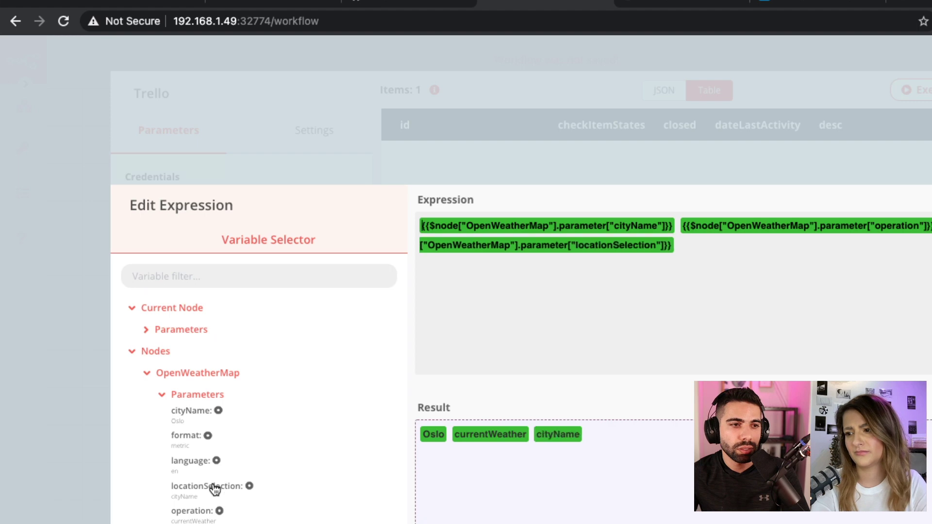
pyautogui.click(195, 441)
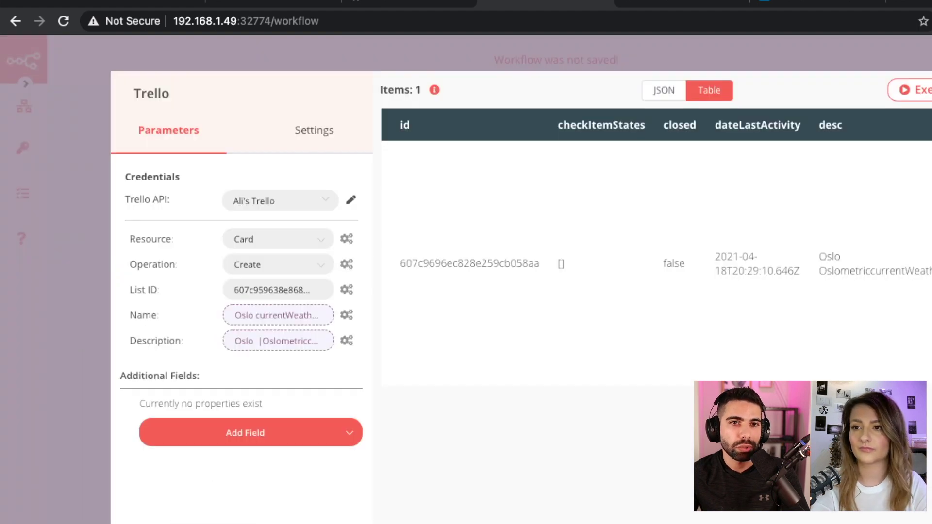
# Switch to Trello, close the previously opened card and open the newest card in the Automation list to check its title and description.
pyautogui.press('super+Tab')
pyautogui.press('Escape')
pyautogui.click(474, 399)
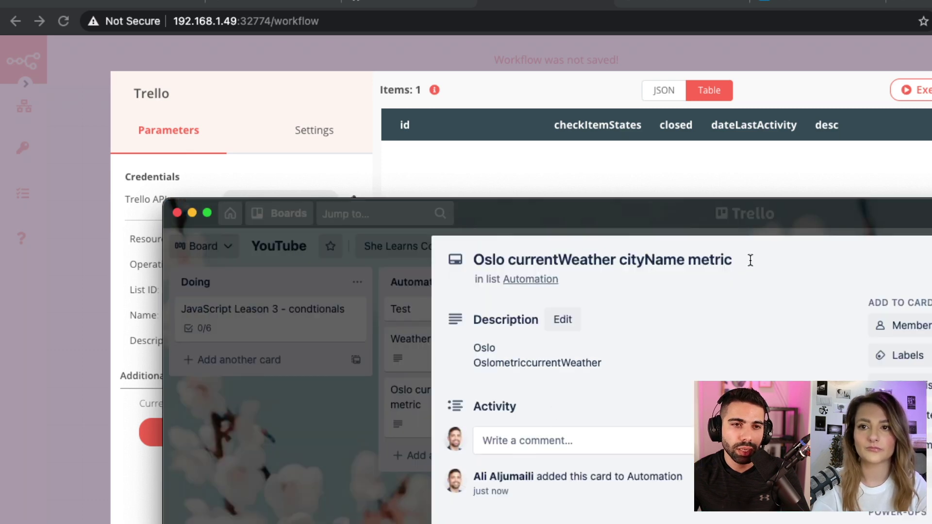
# Highlight the weather parameters in the Trello card's title, return to n8n and close the Trello node.
pyautogui.moveTo(730, 261); pyautogui.dragTo(509, 260)
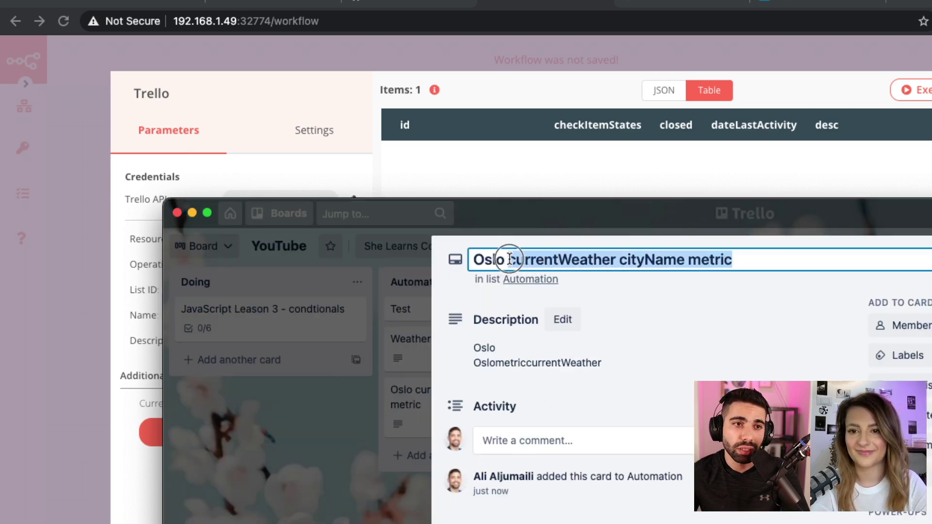
pyautogui.press('super+Tab')
pyautogui.press('Escape')
pyautogui.click(385, 291)
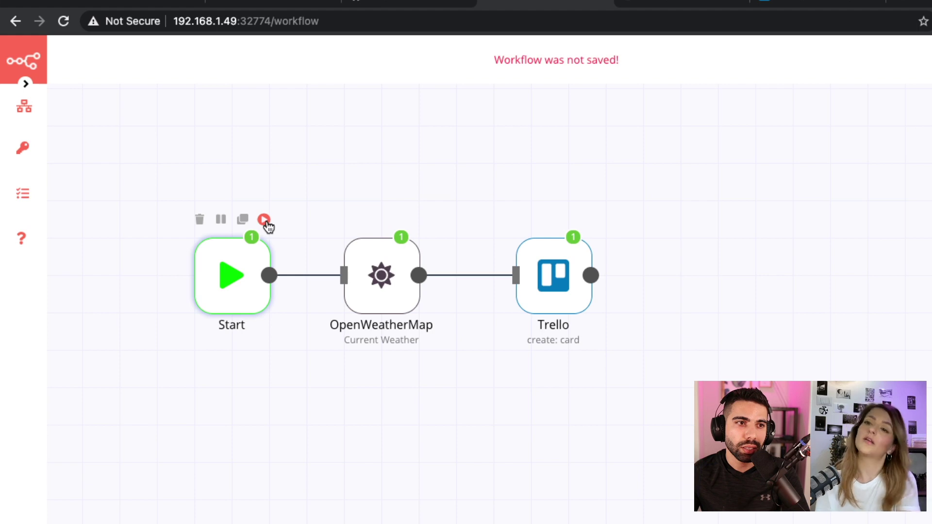
# Run the workflow from the Start node and check the Automation list in Trello for the new card.
pyautogui.click(264, 221)
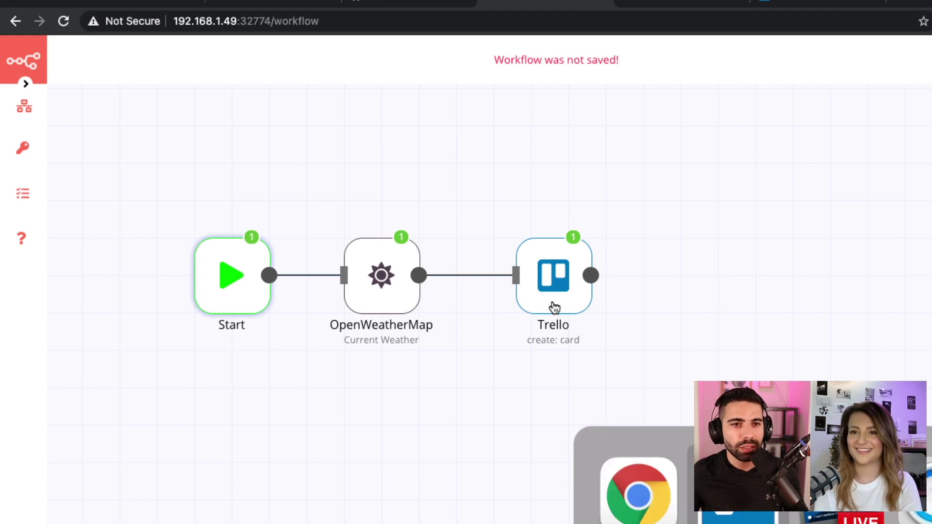
pyautogui.press('Escape')
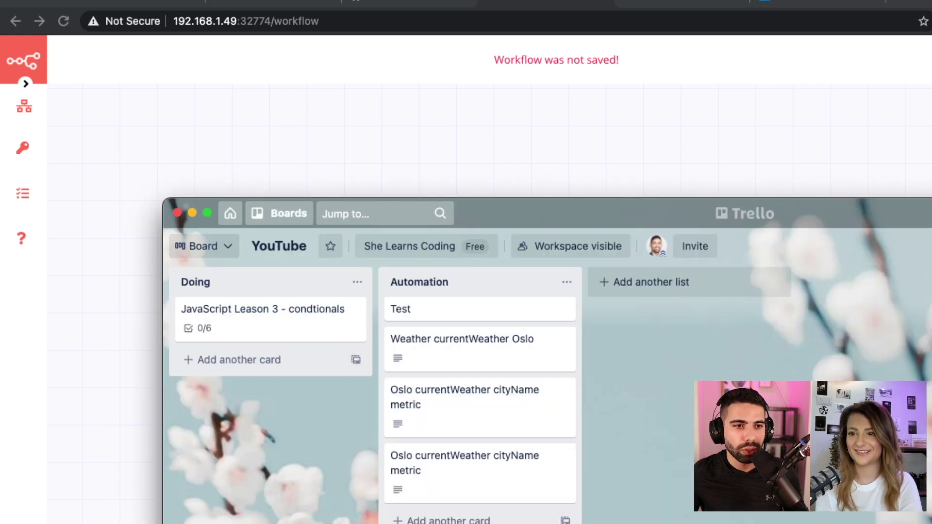
pyautogui.click(468, 465)
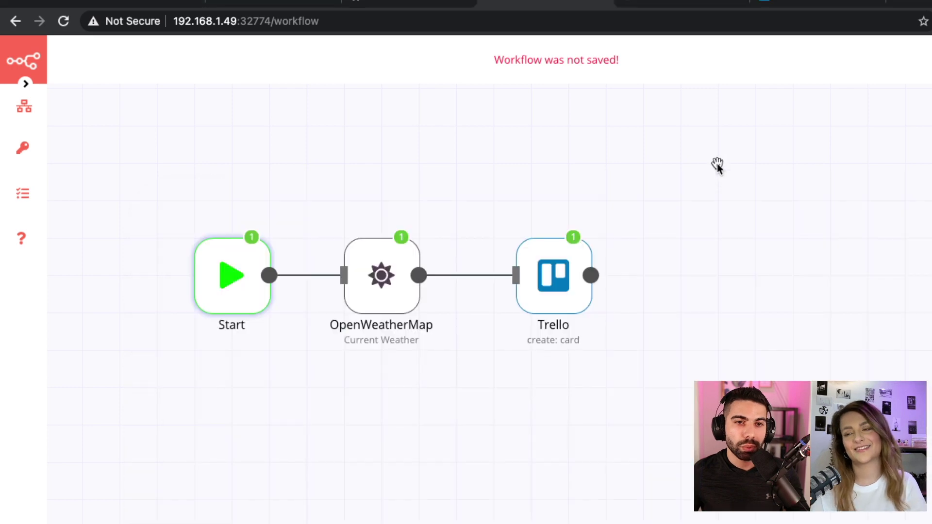
# Review the OpenWeatherMap node's output table and switch on Always Output Data in its settings.
pyautogui.moveTo(479, 160); pyautogui.dragTo(318, 423)
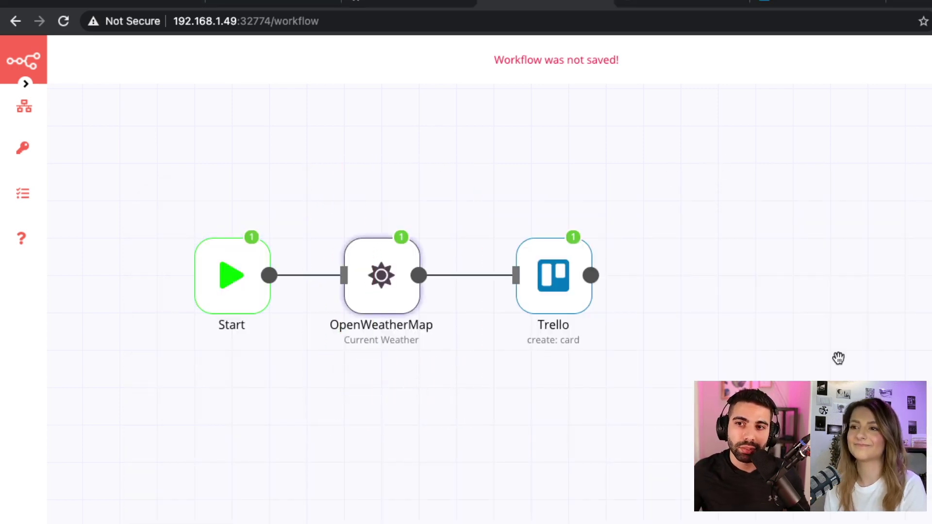
pyautogui.moveTo(630, 305); pyautogui.dragTo(515, 234)
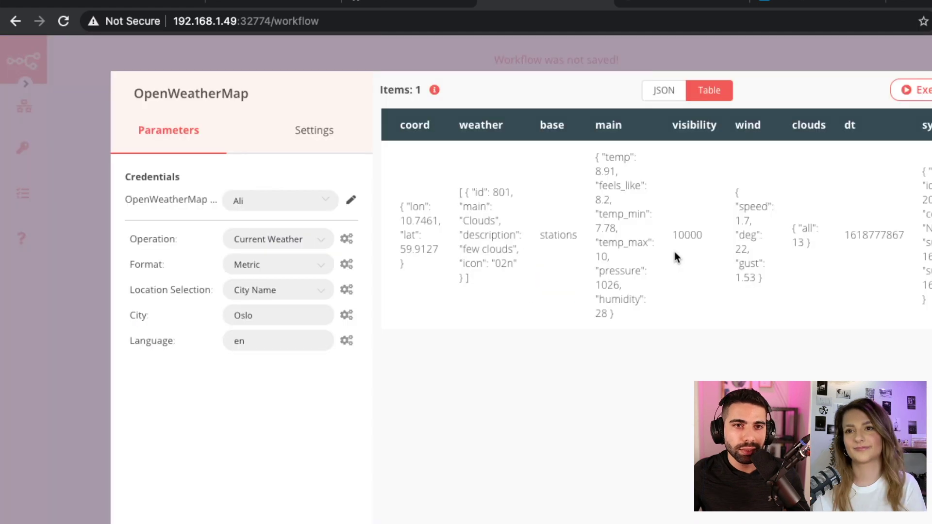
pyautogui.hscroll(3, 674, 249)
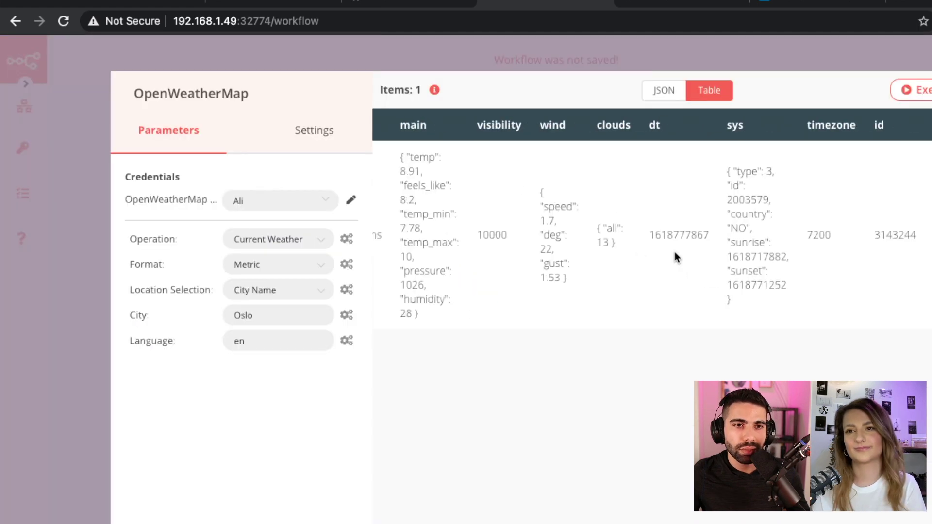
pyautogui.hscroll(-5, 565, 248)
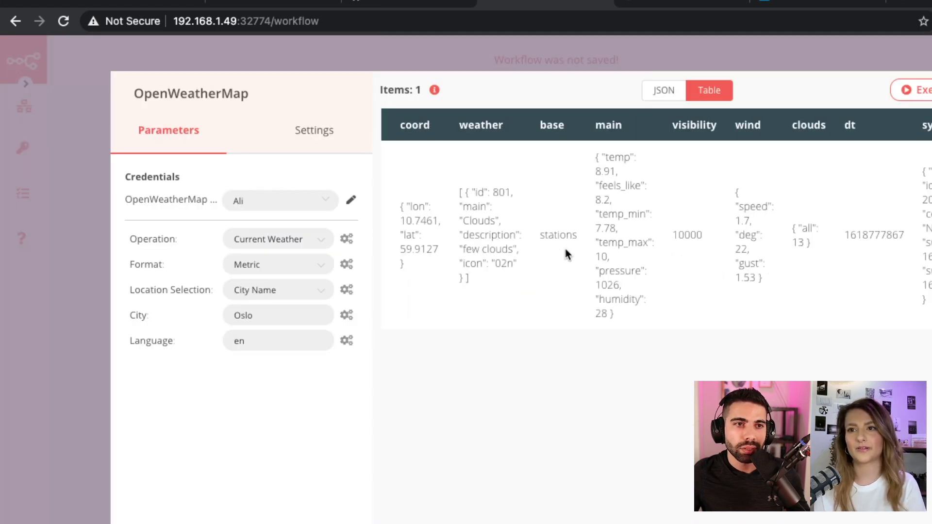
pyautogui.click(295, 129)
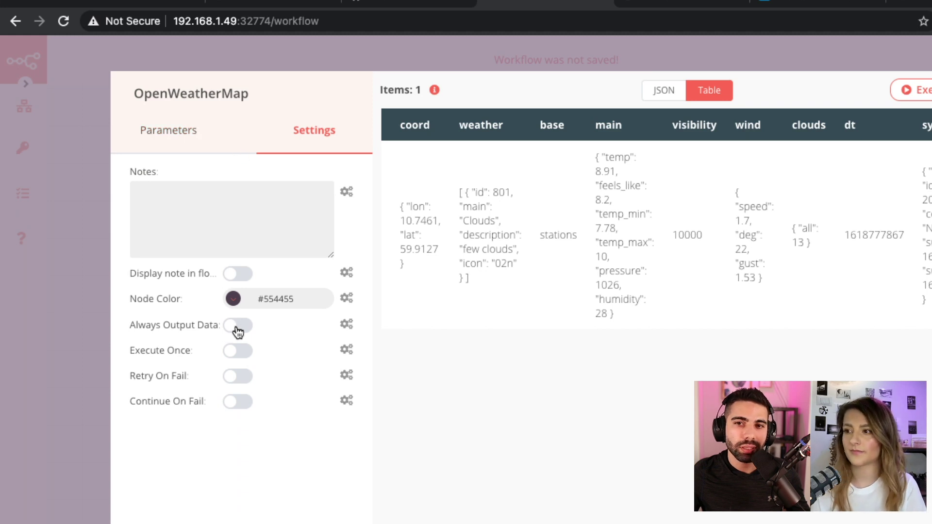
pyautogui.click(235, 328)
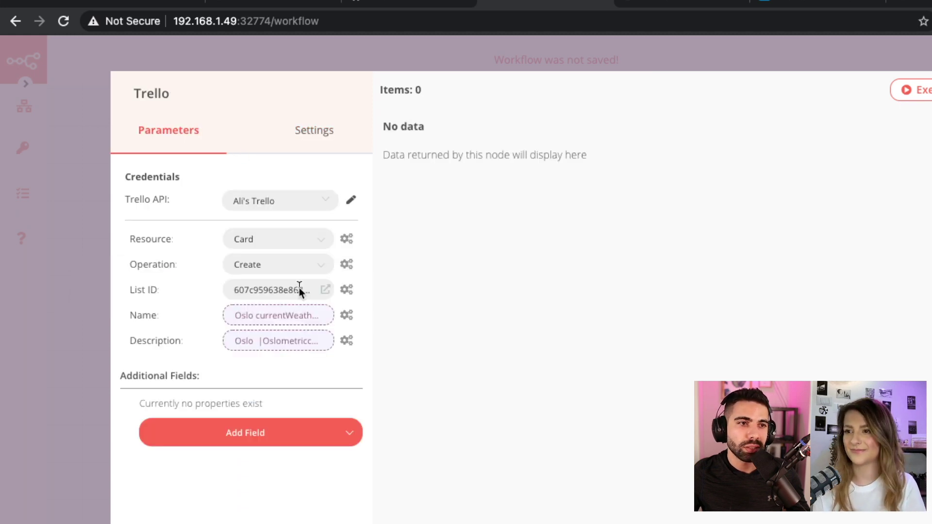
# Edit the Trello node's Name expression and delete all of its parameter variables.
pyautogui.click(297, 316)
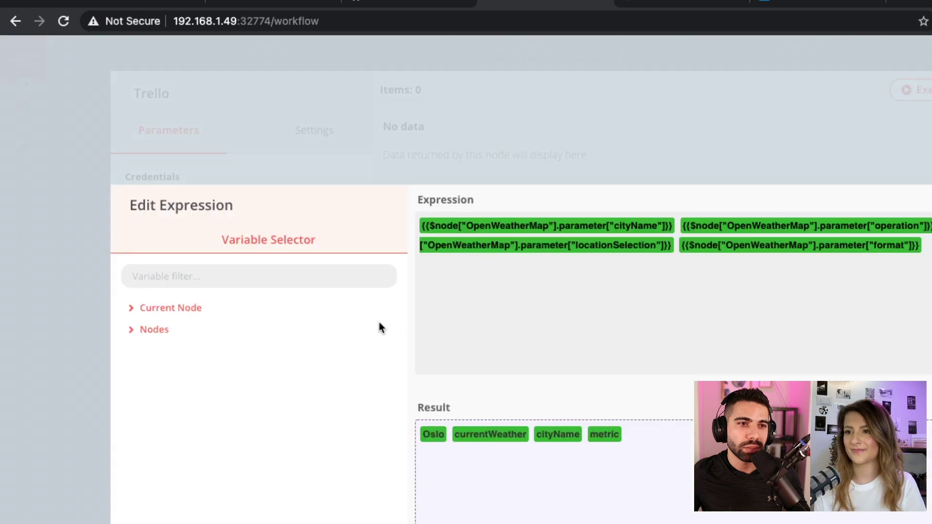
pyautogui.click(146, 312)
pyautogui.click(181, 396)
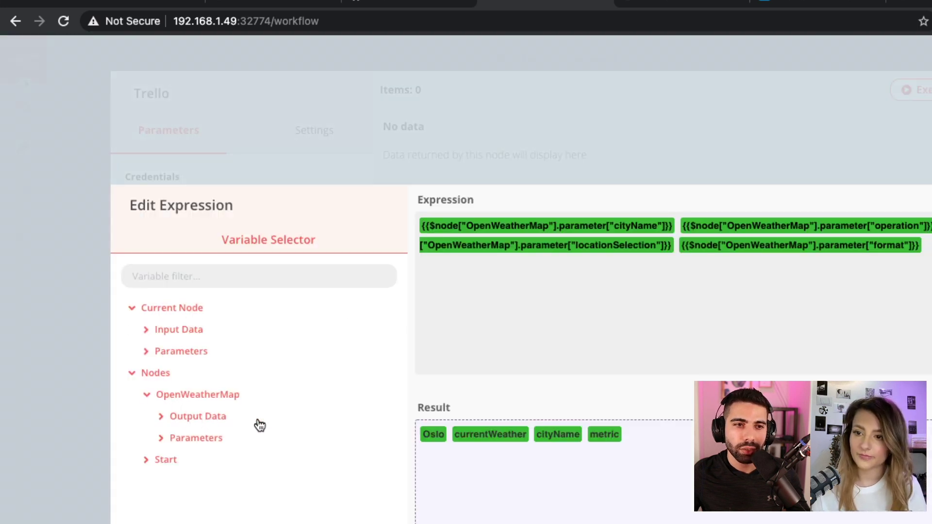
pyautogui.click(313, 163)
pyautogui.click(292, 314)
pyautogui.click(566, 249)
pyautogui.press('BackSpace')
pyautogui.moveTo(882, 271); pyautogui.dragTo(421, 222)
pyautogui.press('BackSpace')
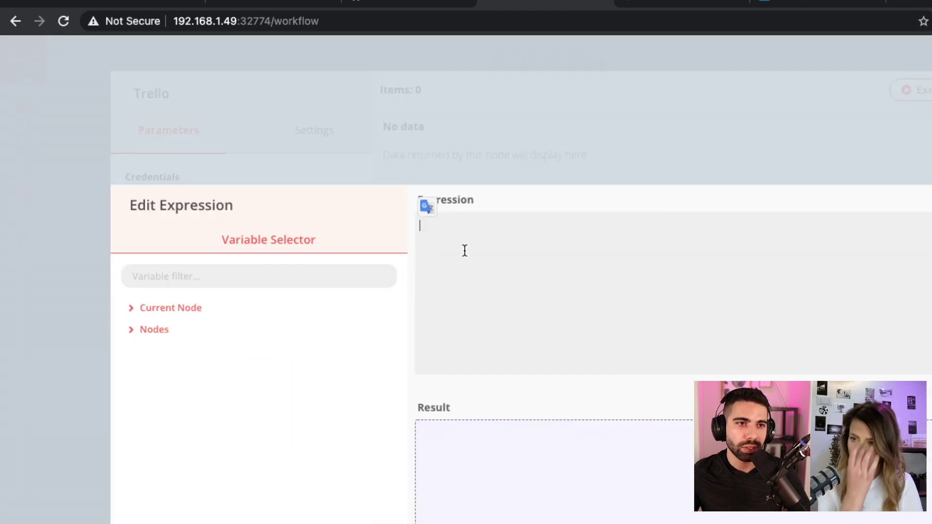
# Examine the OpenWeatherMap node's JSON output data among the expression variables, including the entries of the first weather item.
pyautogui.click(154, 331)
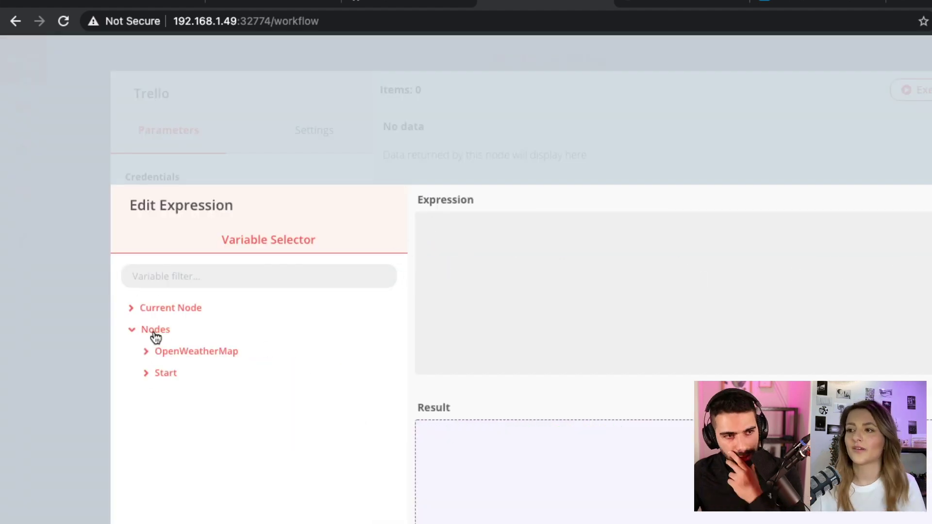
pyautogui.click(197, 351)
pyautogui.click(188, 374)
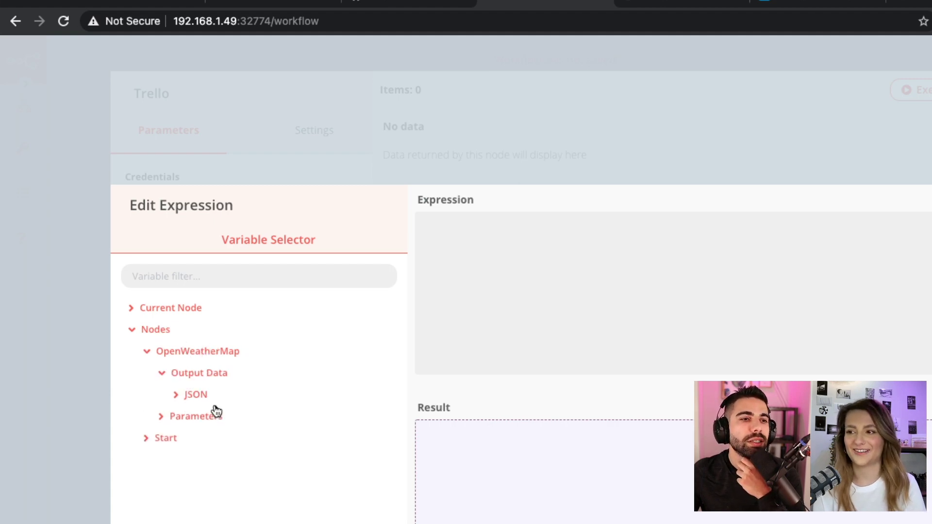
pyautogui.click(162, 397)
pyautogui.scroll(-2, 210, 439)
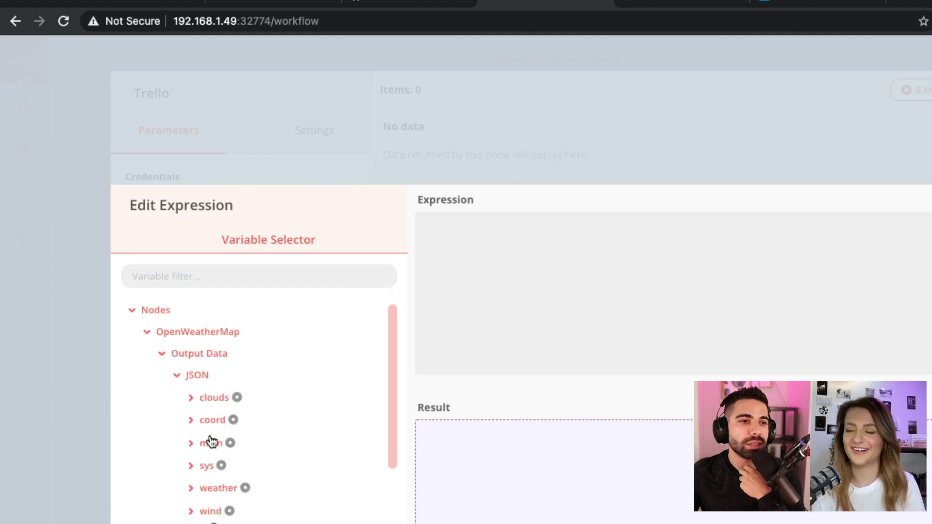
pyautogui.scroll(-2, 209, 471)
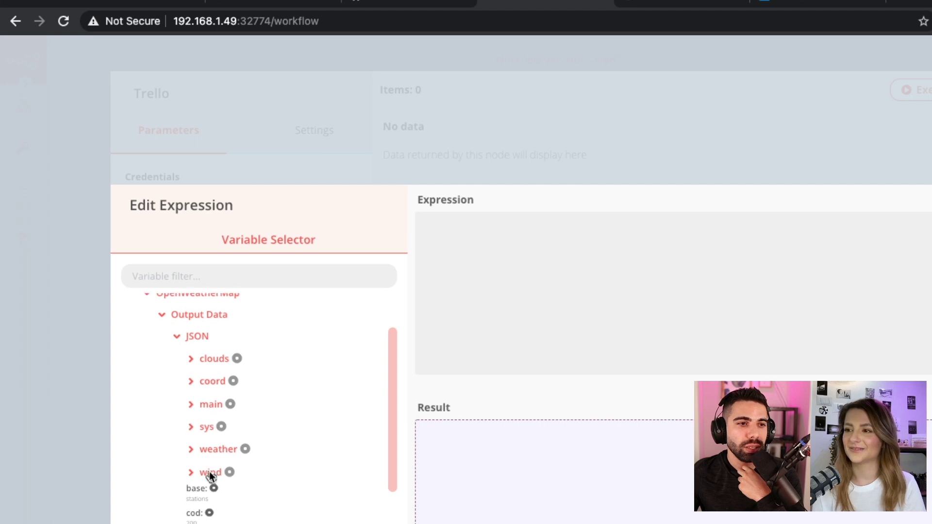
pyautogui.scroll(1, 223, 461)
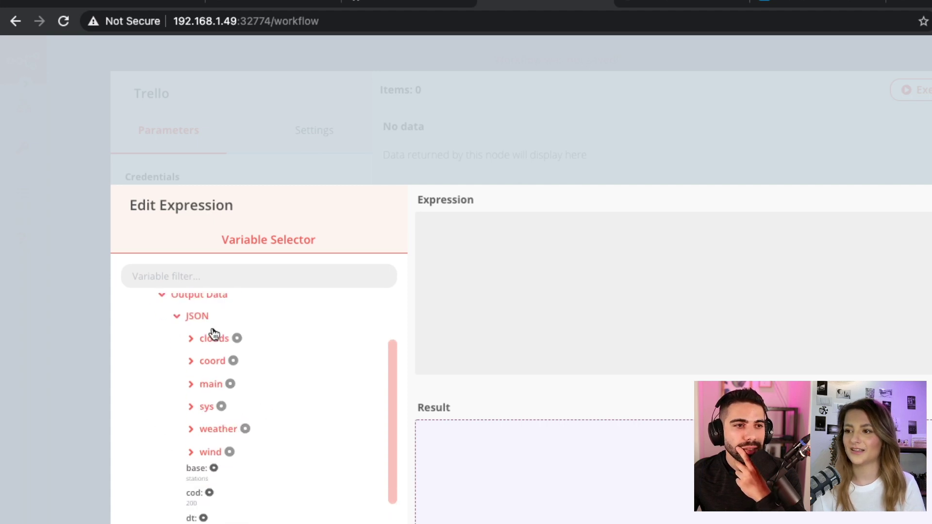
pyautogui.scroll(-1, 219, 417)
pyautogui.click(188, 433)
pyautogui.click(190, 432)
pyautogui.click(189, 413)
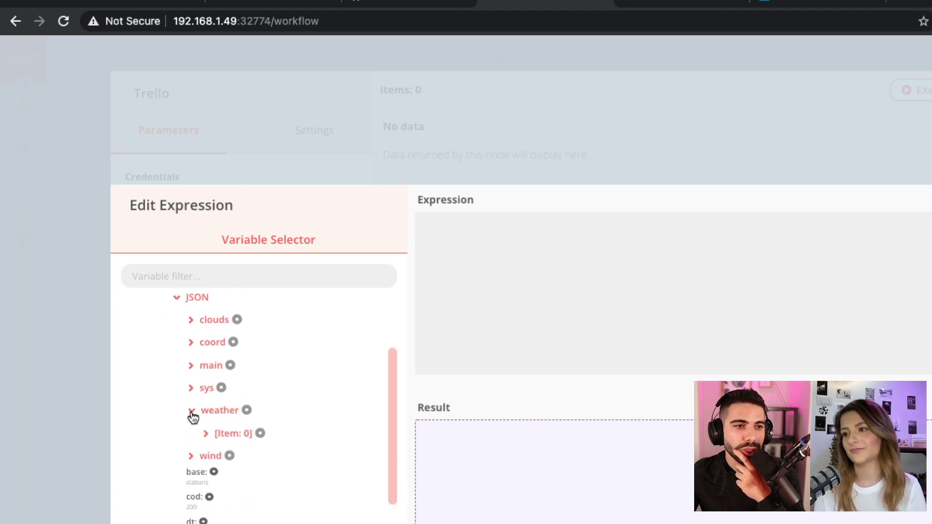
pyautogui.click(206, 435)
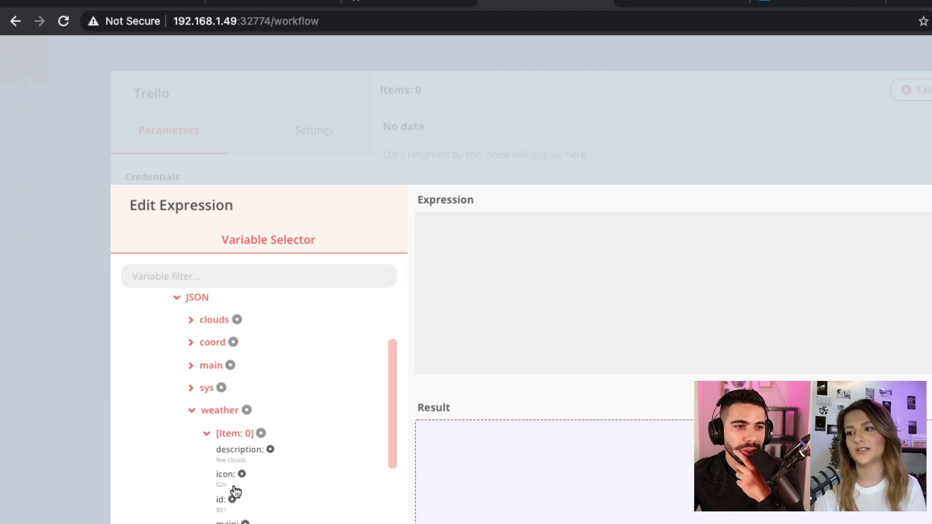
pyautogui.click(207, 432)
pyautogui.scroll(-2, 214, 452)
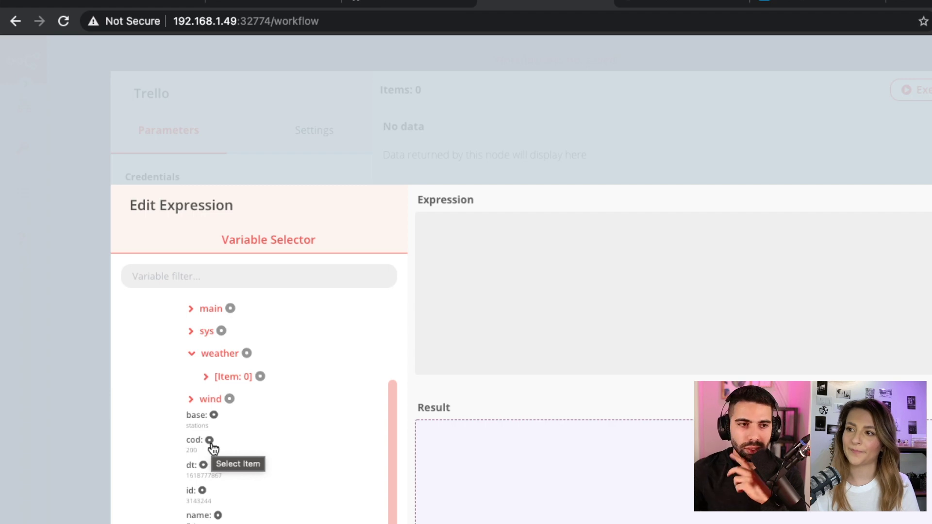
pyautogui.scroll(2, 213, 439)
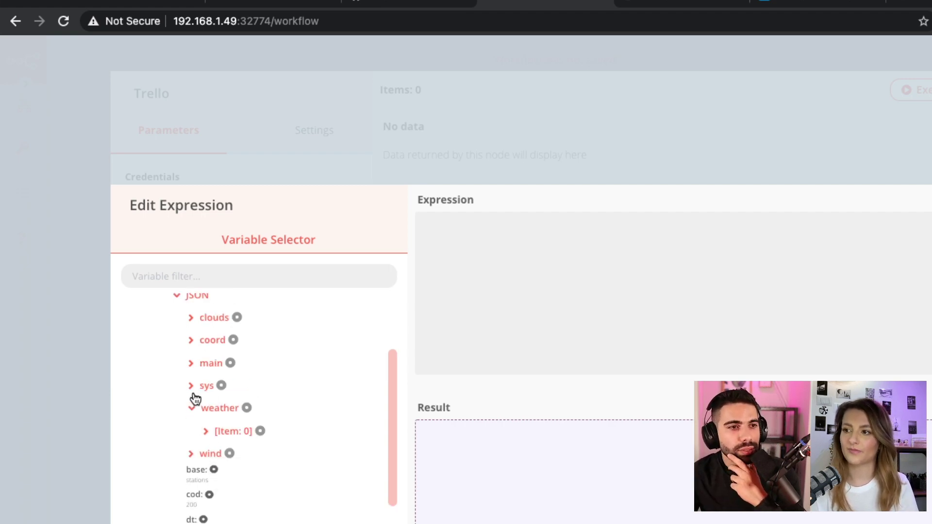
# Build the Name expression as "Temperature today is:" followed on the same line by the main temp output value, and close the editor.
pyautogui.click(190, 365)
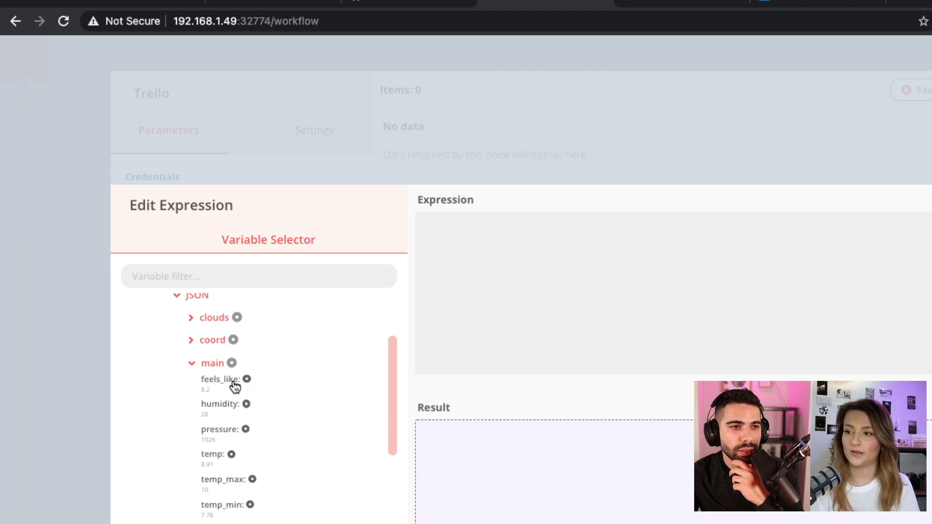
pyautogui.click(221, 458)
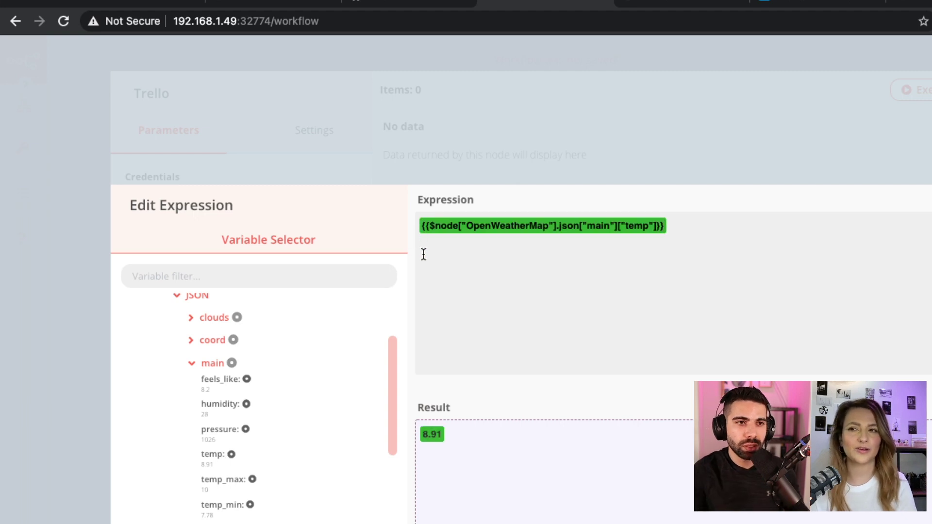
pyautogui.click(423, 254)
pyautogui.press('Return')
pyautogui.press('Up')
pyautogui.write('Temperatu')
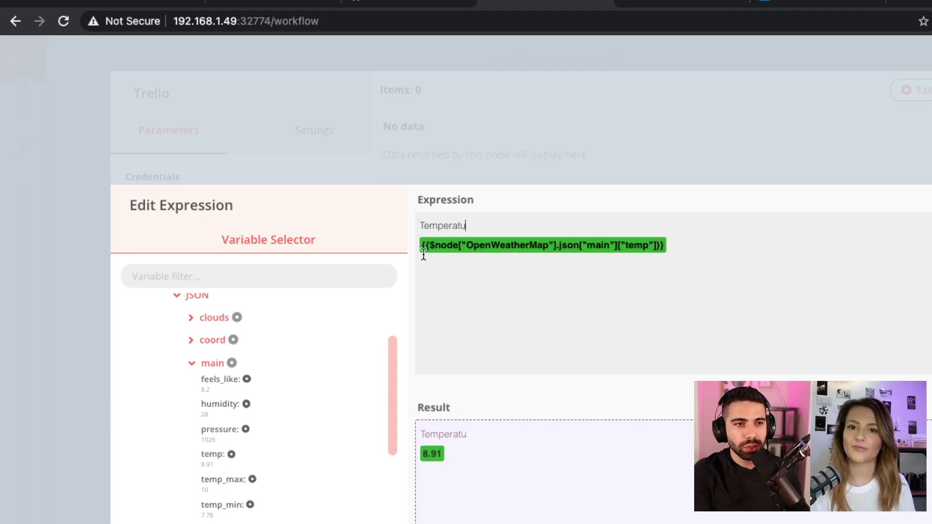
pyautogui.write('re today is:')
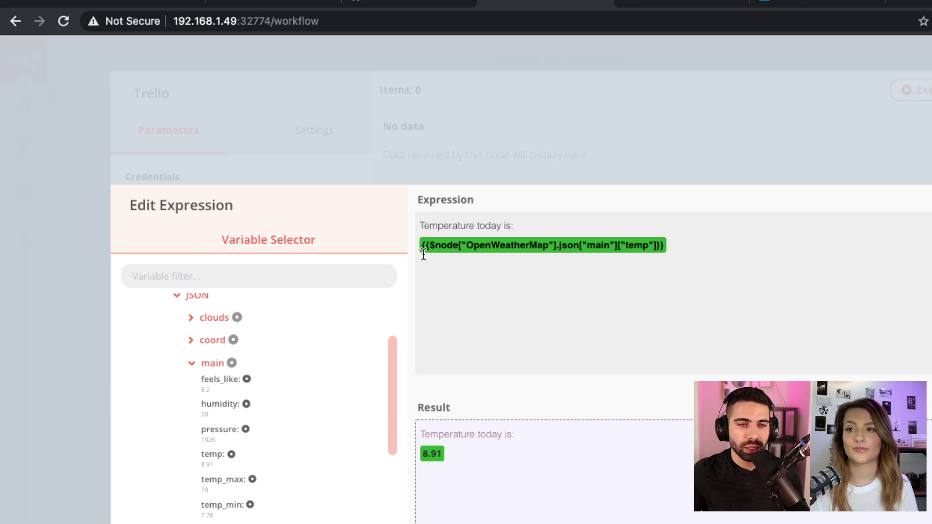
pyautogui.press('Delete')
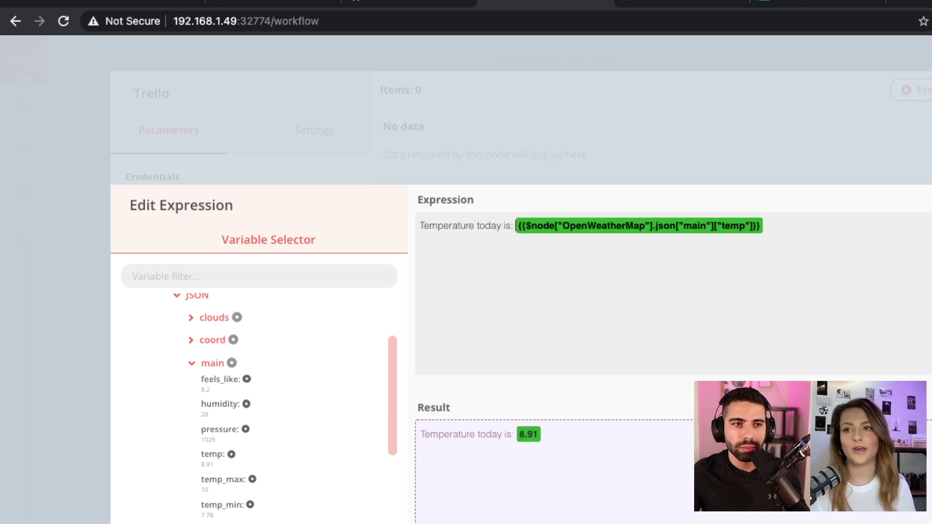
pyautogui.press('Escape')
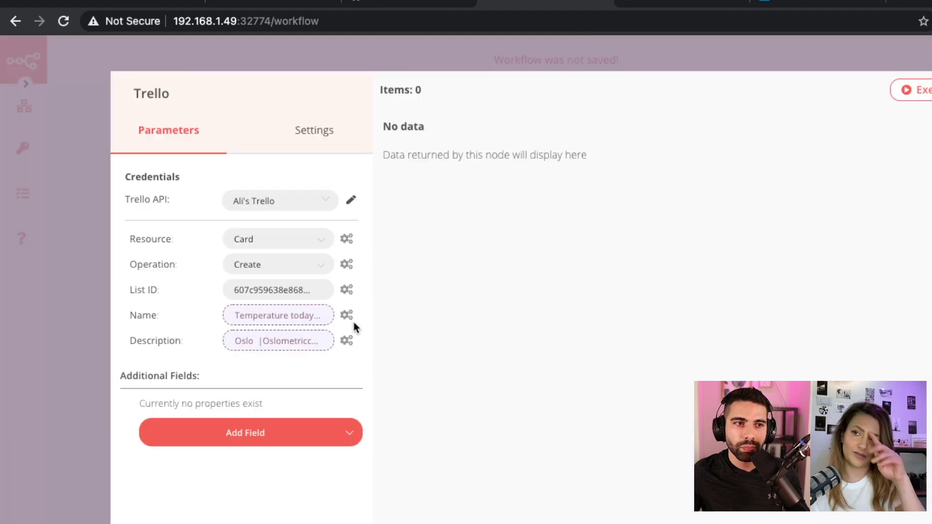
# Edit the Trello node's Description expression and clear its existing contents.
pyautogui.click(261, 342)
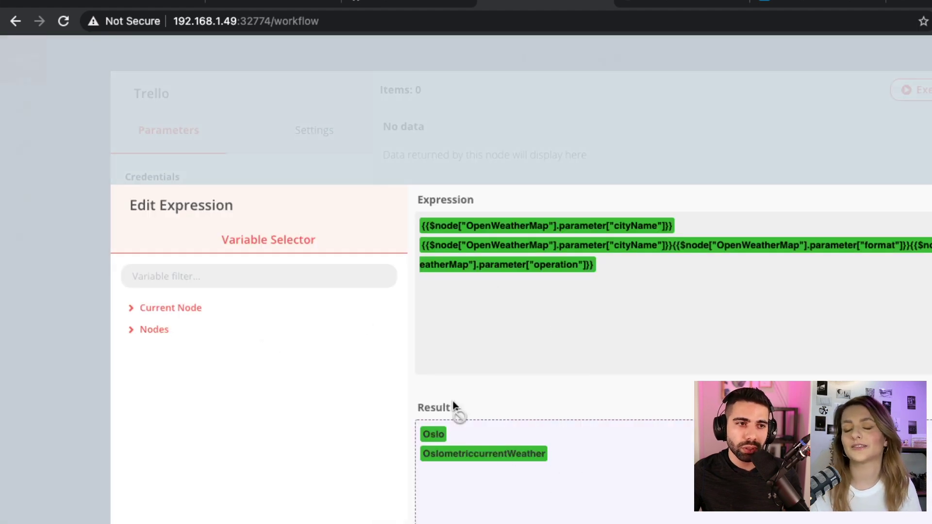
pyautogui.hotkey('ctrl', 'a')
pyautogui.press('BackSpace')
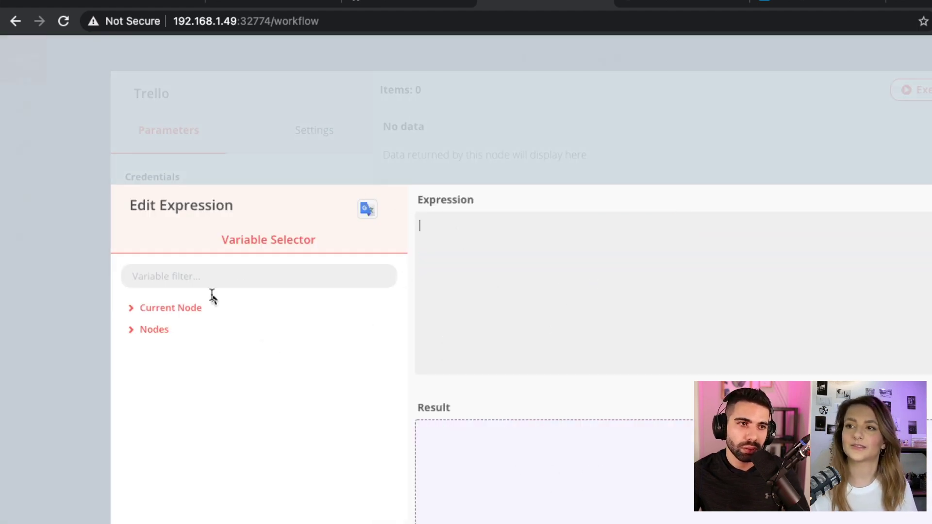
# Fill the Description expression with "Cloud:" followed by the clouds all value from the OpenWeatherMap JSON output.
pyautogui.click(134, 329)
pyautogui.click(162, 354)
pyautogui.click(177, 378)
pyautogui.click(175, 395)
pyautogui.scroll(-1, 204, 427)
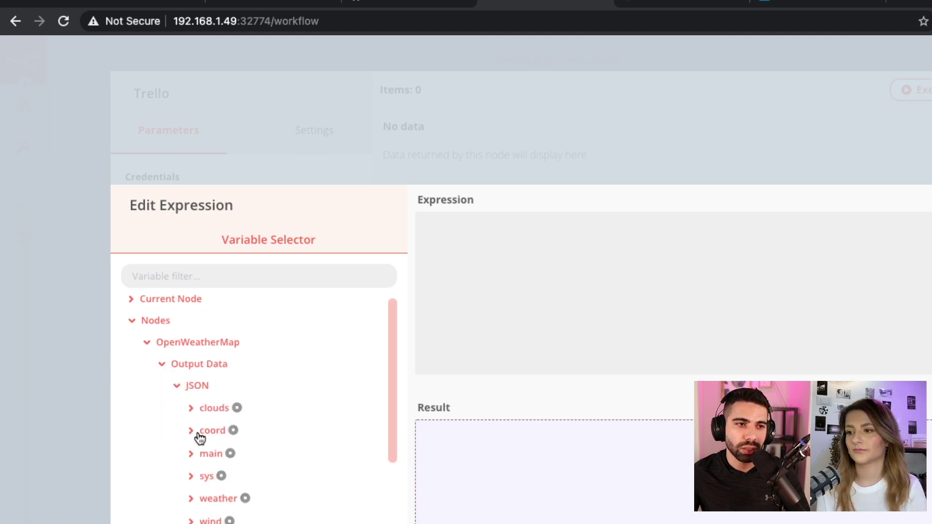
pyautogui.click(199, 408)
pyautogui.click(207, 424)
pyautogui.write('Cloud: {{$node["OpenWeatherMap"].json["clouds"]["all')
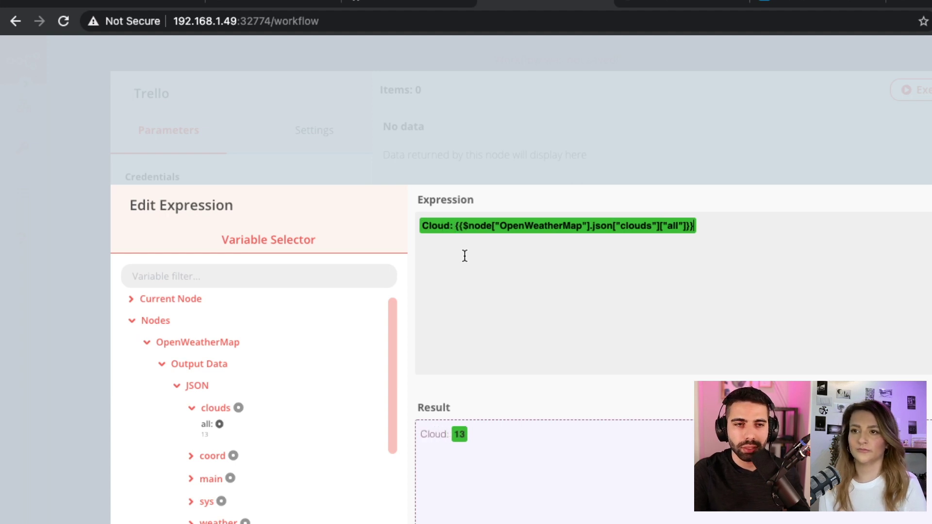
# Add a second Description line reading "Coordinates:" followed by the OpenWeatherMap coord lat and lon values, separated by a comma.
pyautogui.press('Return')
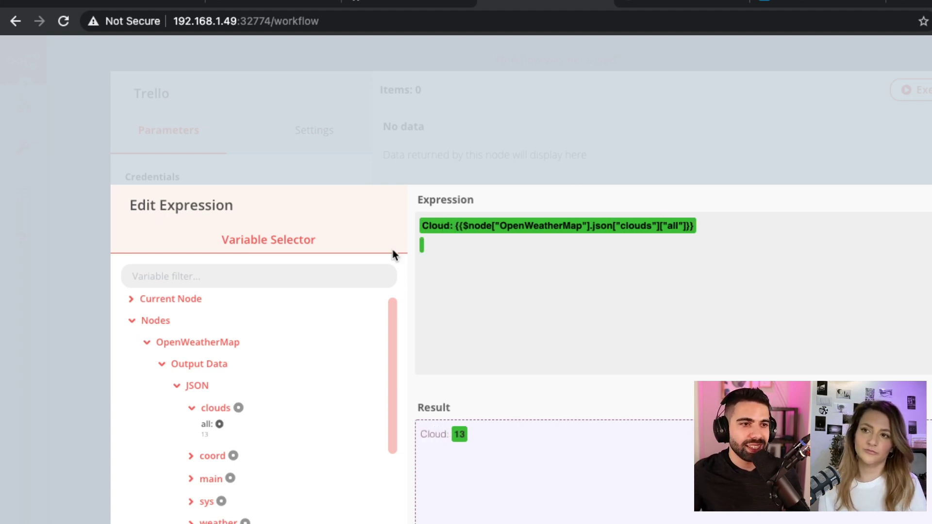
pyautogui.click(212, 456)
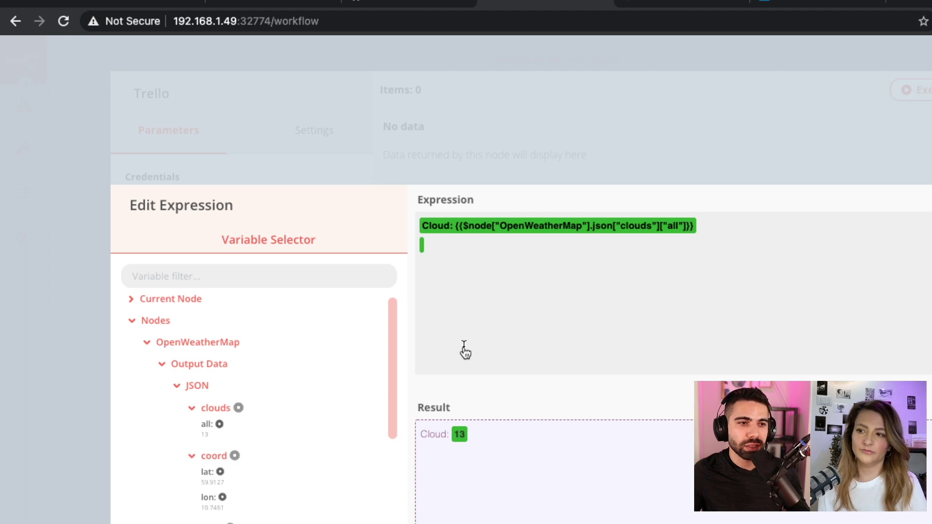
pyautogui.write('Coordinates:')
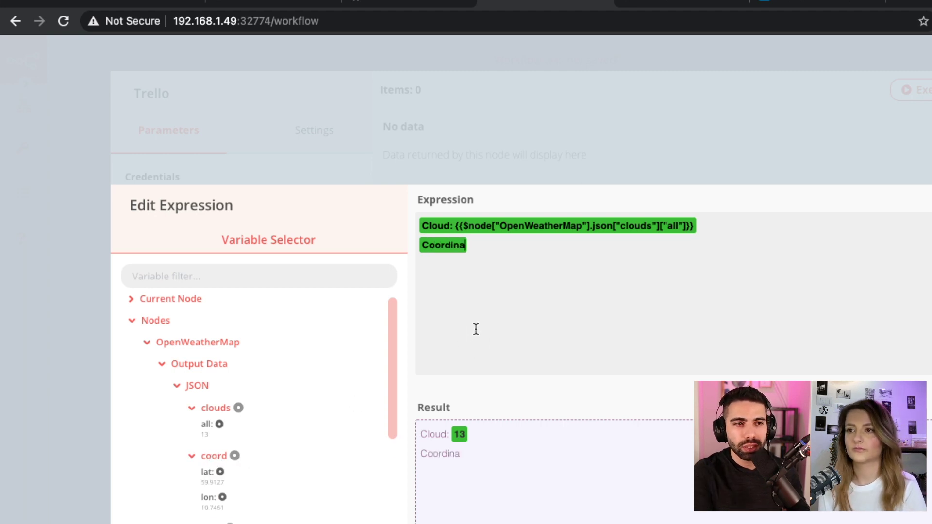
pyautogui.click(207, 471)
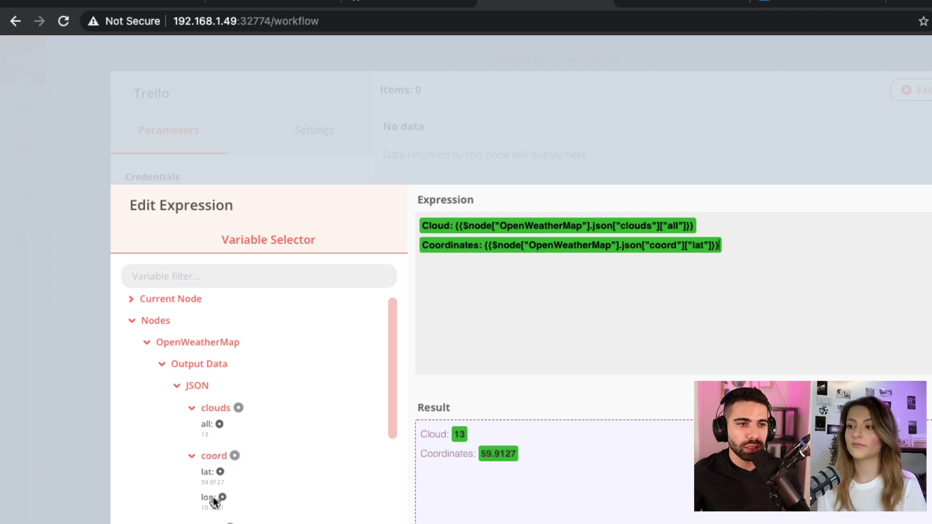
pyautogui.click(209, 497)
pyautogui.click(719, 245)
pyautogui.write(',')
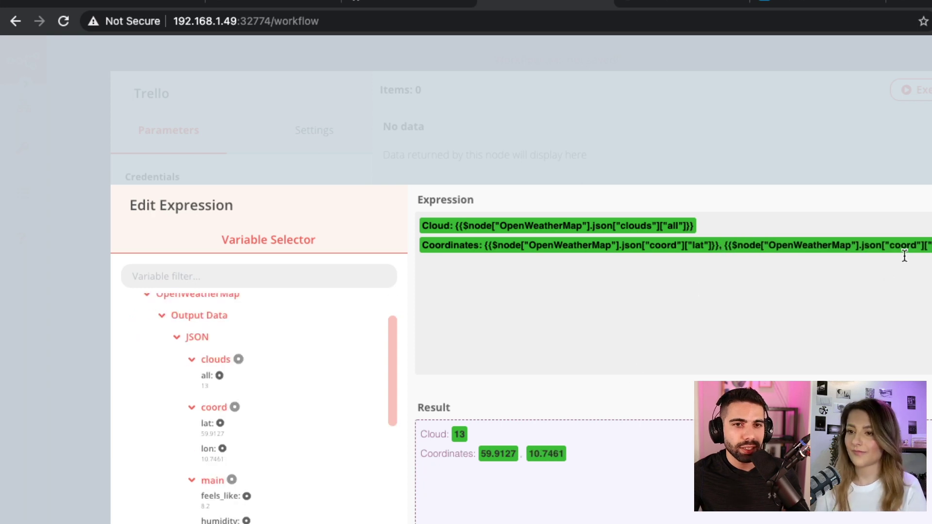
# Add a third Description line labelled "Humdity:" followed by the main humidity value from the OpenWeatherMap output.
pyautogui.press('Return')
pyautogui.write('Hum')
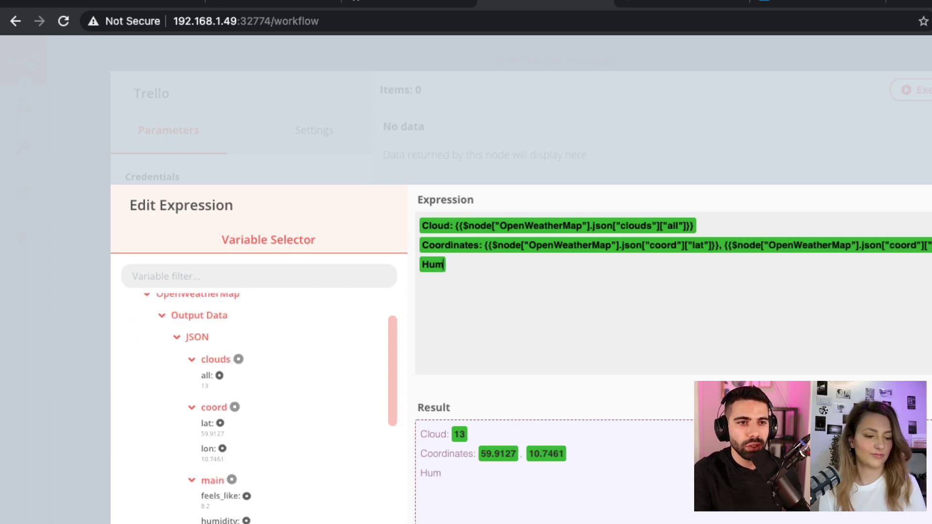
pyautogui.write('dity:')
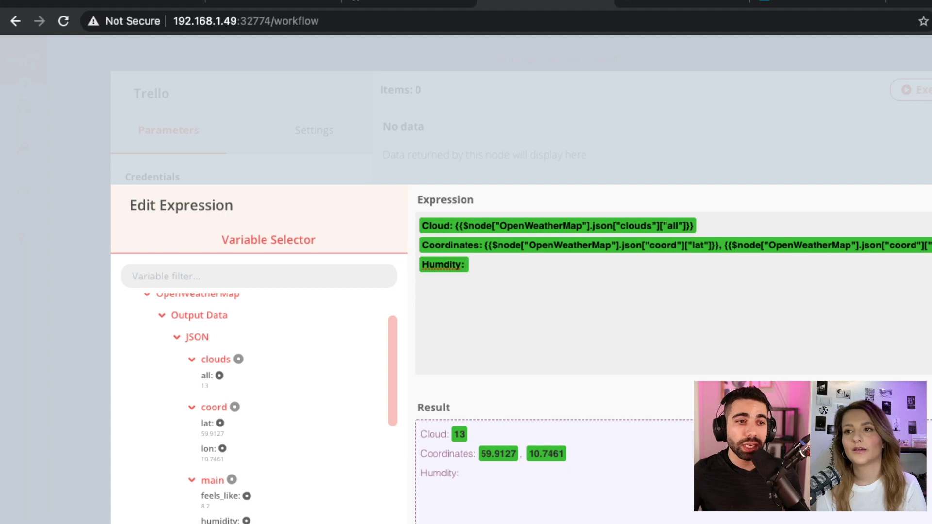
pyautogui.click(211, 521)
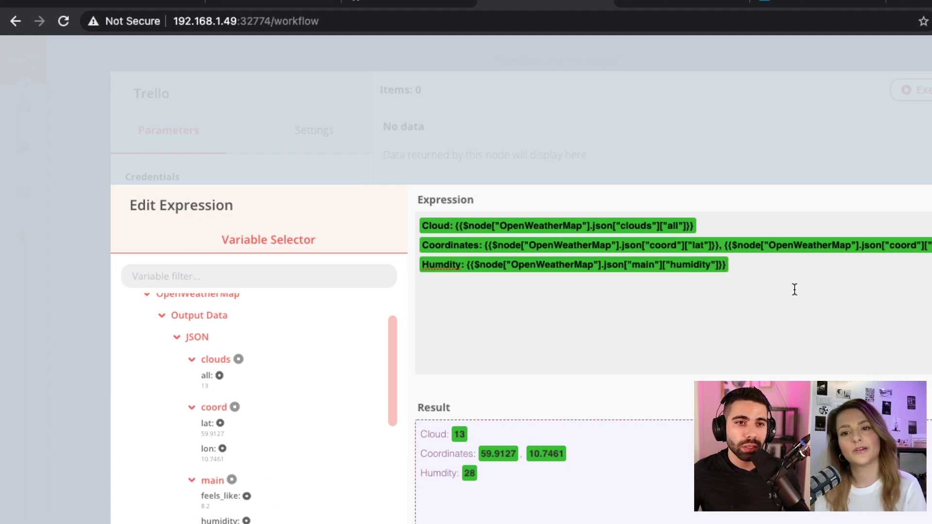
# Add a "Pressure:" line with the main pressure value to the Description expression, and close the editor and the Trello node.
pyautogui.press('Return')
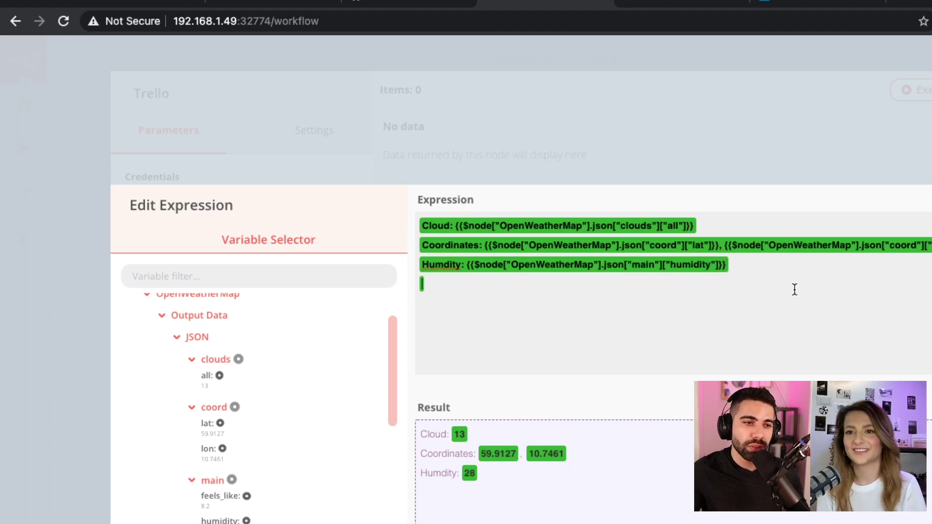
pyautogui.write('Pressure:')
pyautogui.click(214, 523)
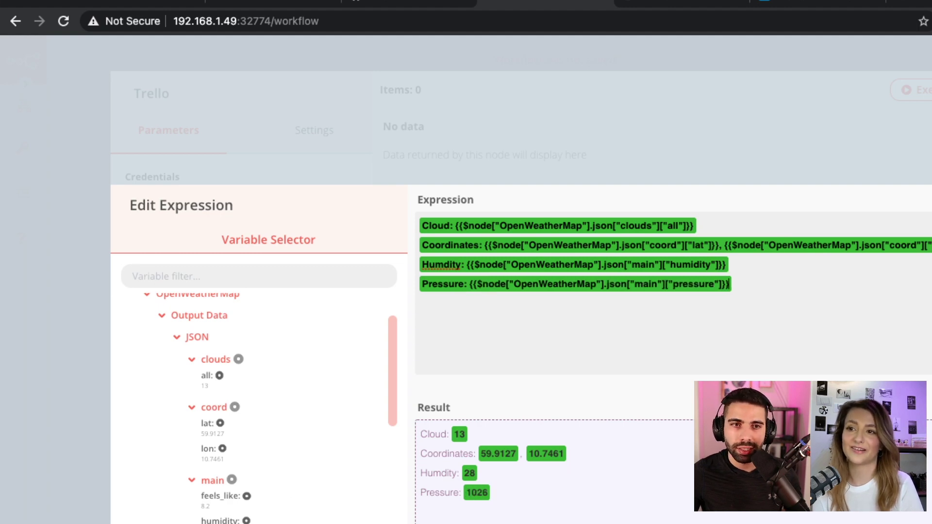
pyautogui.press('Escape')
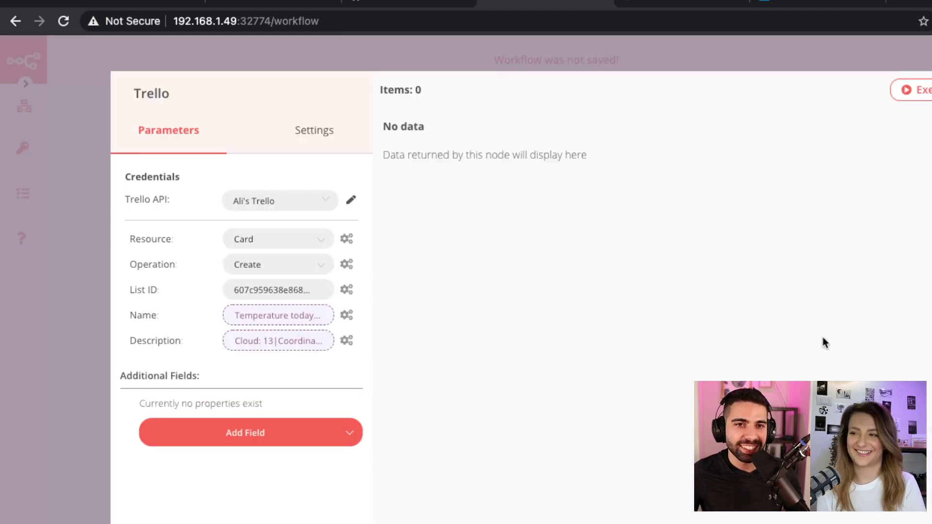
pyautogui.press('Escape')
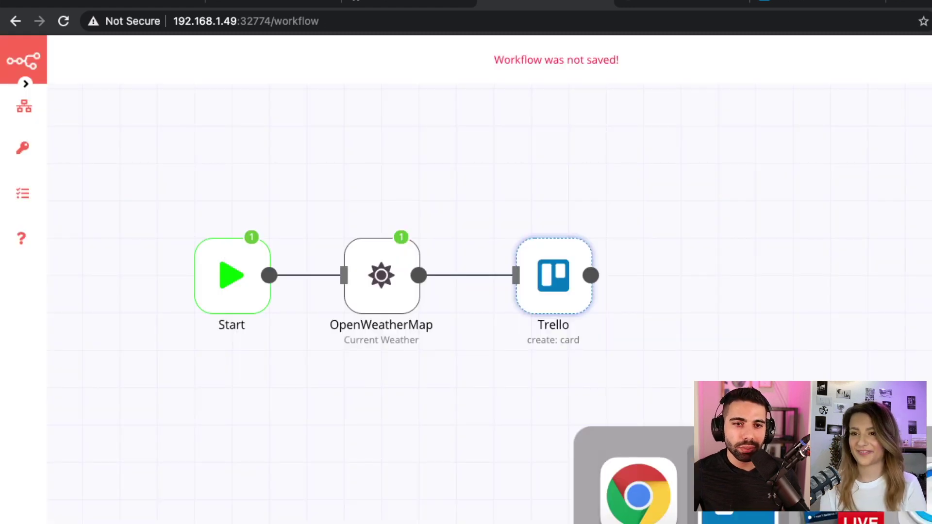
# Switch to Trello and remove the Test card from the Automation list.
pyautogui.press('super+Tab')
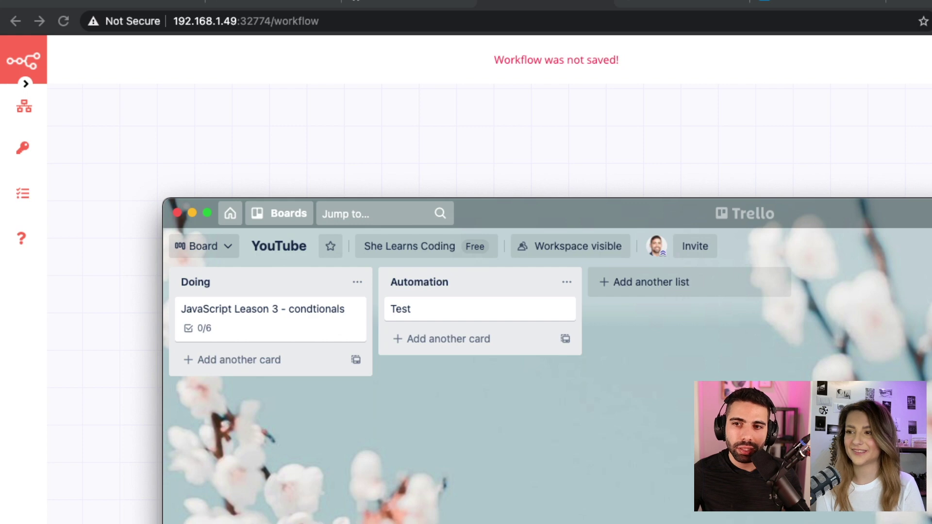
pyautogui.click(468, 312)
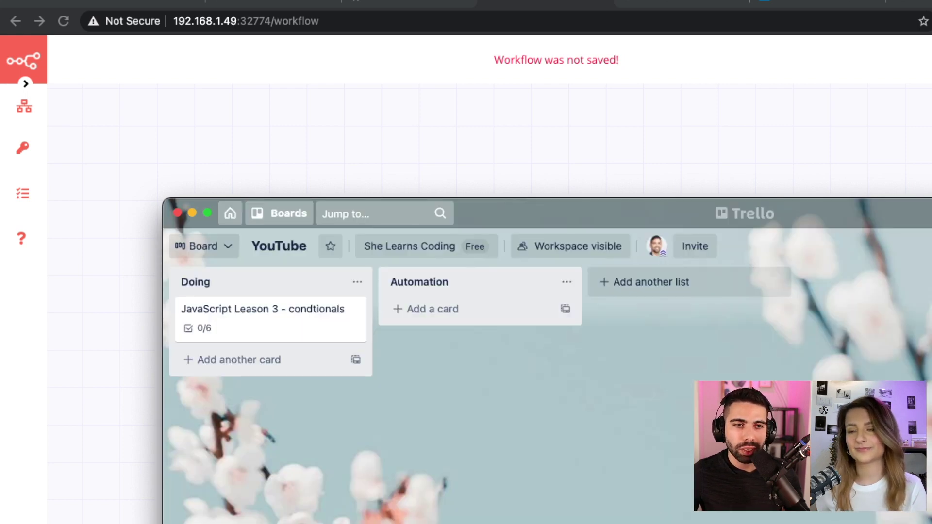
# Run the Trello node in n8n and open the newly created temperature card in Trello's Automation list.
pyautogui.press('super+Tab')
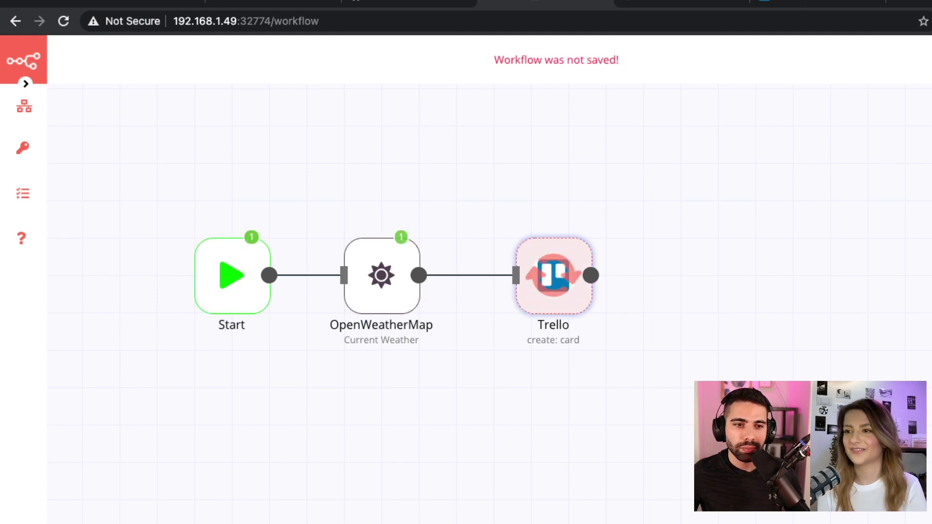
pyautogui.press('super+Tab')
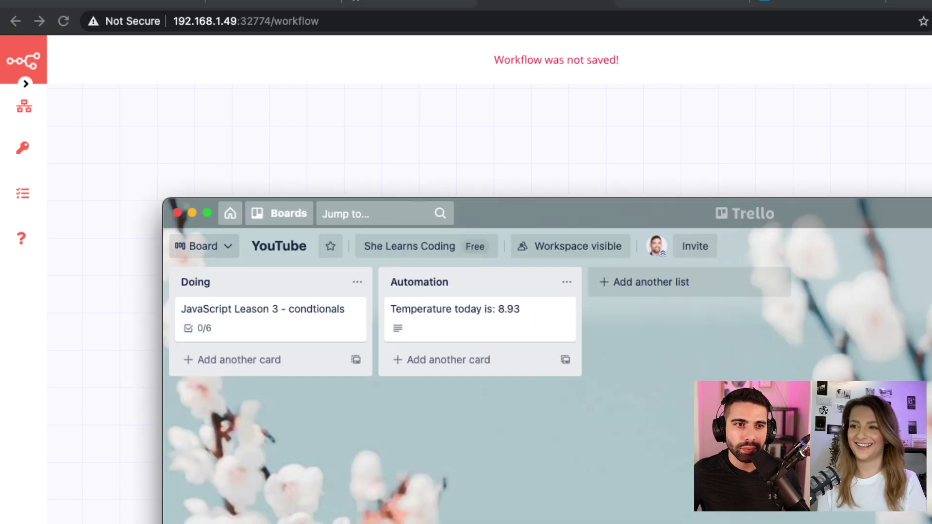
pyautogui.click(510, 329)
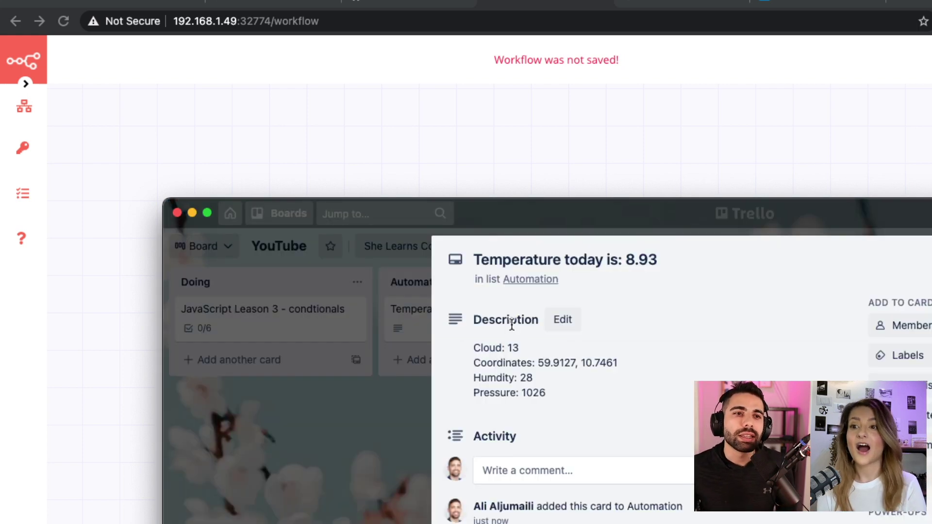
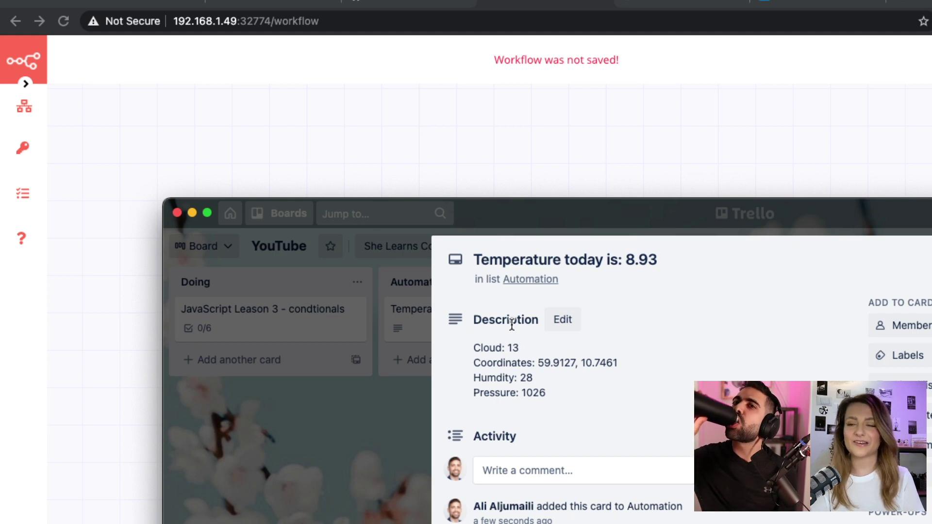
# Switch back to n8n and move the Start, OpenWeatherMap and Trello nodes together to the upper middle of the canvas.
pyautogui.press('super+Tab')
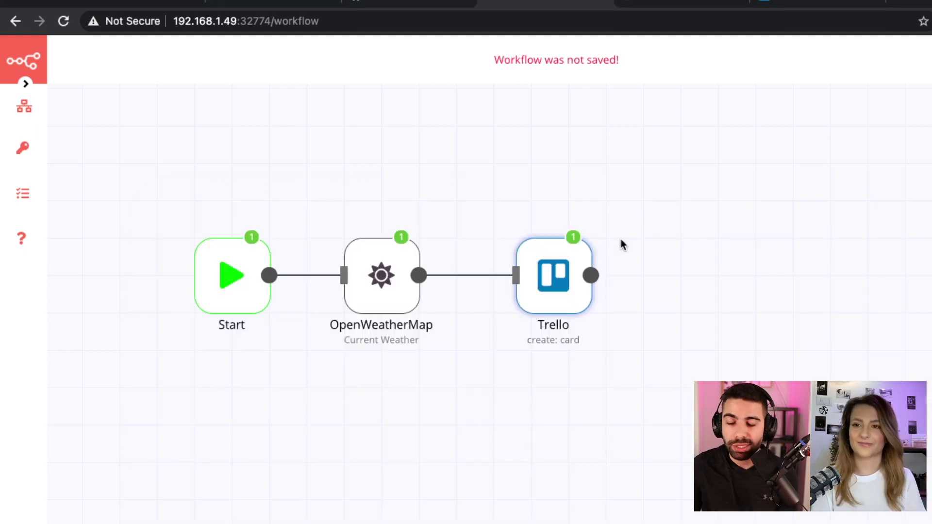
pyautogui.moveTo(710, 150); pyautogui.dragTo(250, 353)
pyautogui.moveTo(246, 286)
pyautogui.moveTo(246, 287); pyautogui.dragTo(444, 260)
pyautogui.click(514, 432)
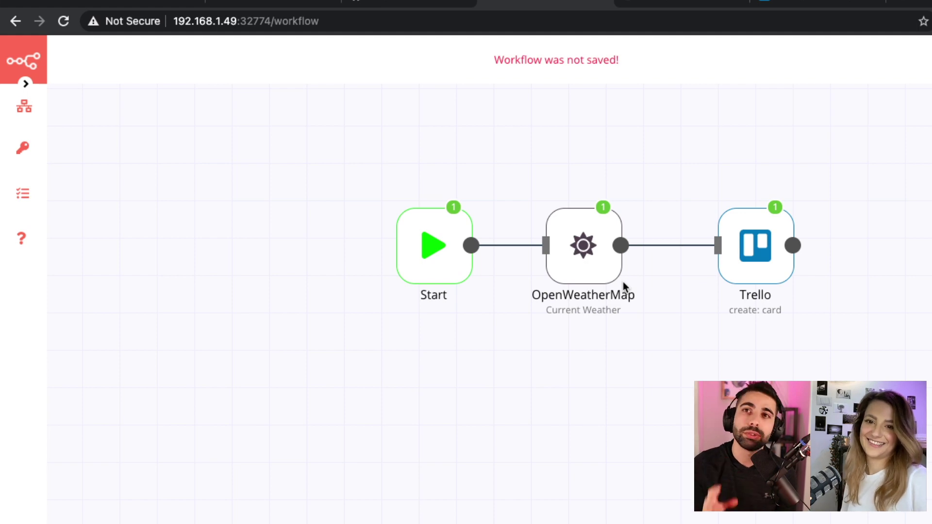
pyautogui.moveTo(845, 146); pyautogui.dragTo(314, 325)
pyautogui.moveTo(412, 272); pyautogui.dragTo(382, 194)
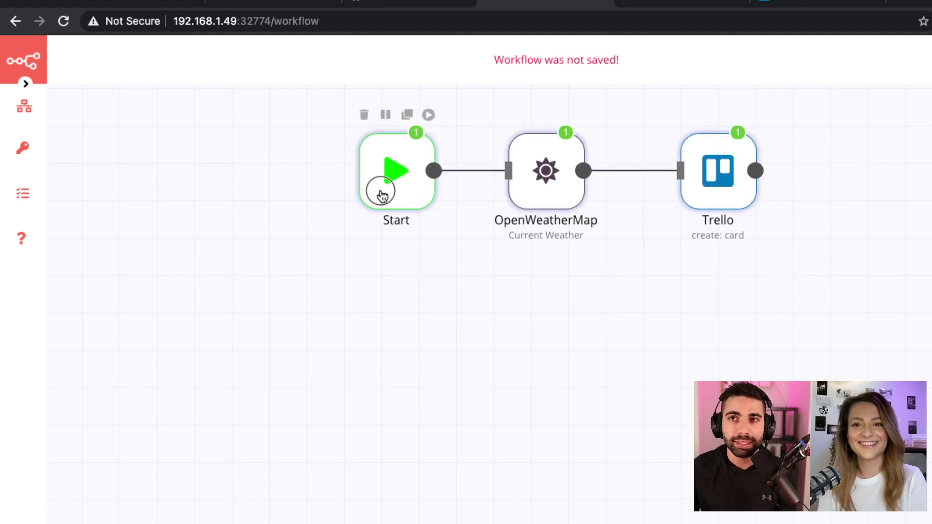
pyautogui.click(393, 309)
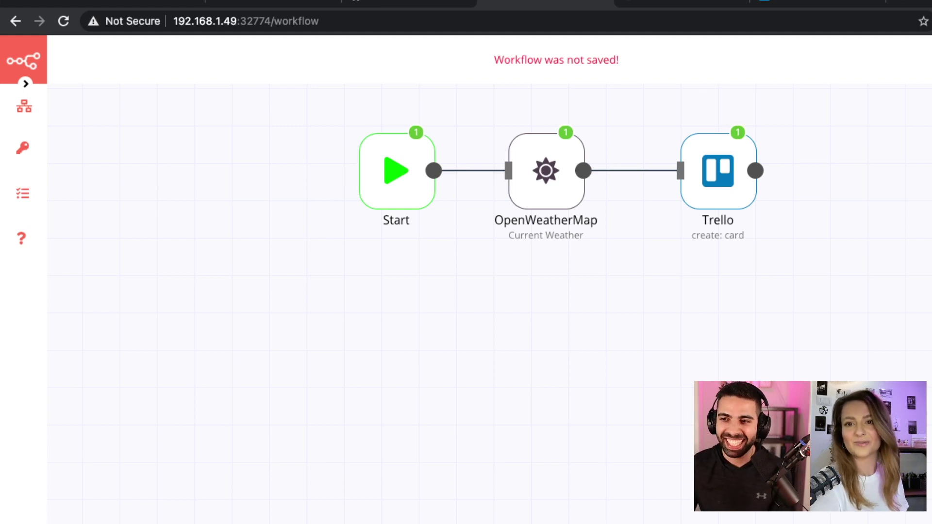
# Add a Send Email node to the workflow and inspect its required SMTP credentials setting.
pyautogui.press('Tab')
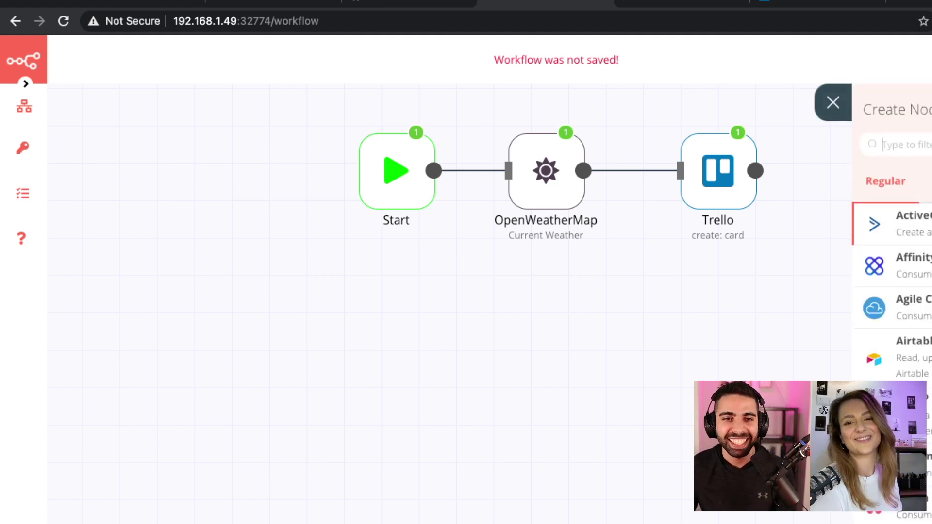
pyautogui.write('email')
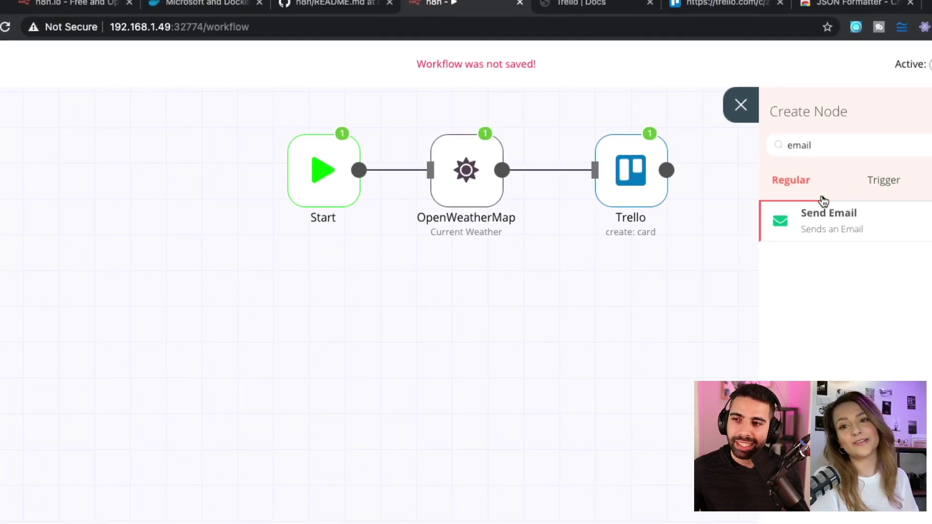
pyautogui.click(843, 222)
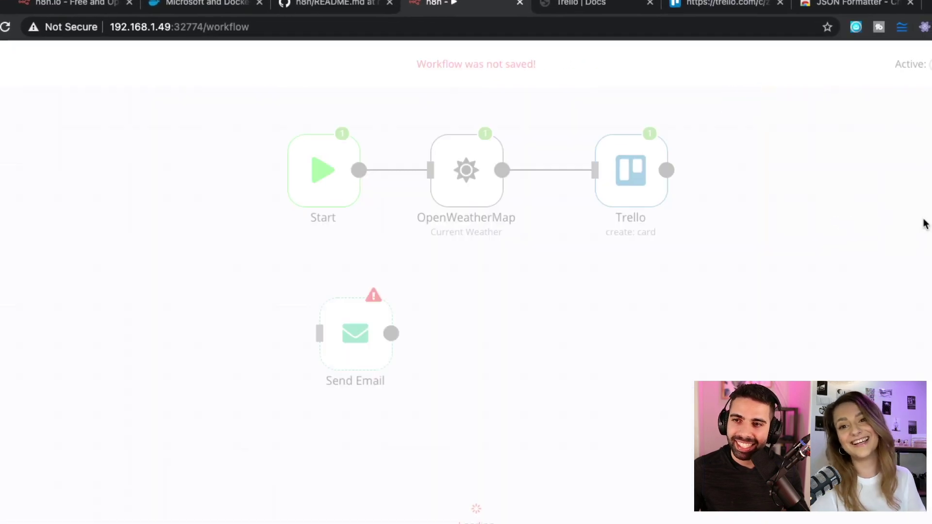
pyautogui.click(201, 202)
pyautogui.click(157, 208)
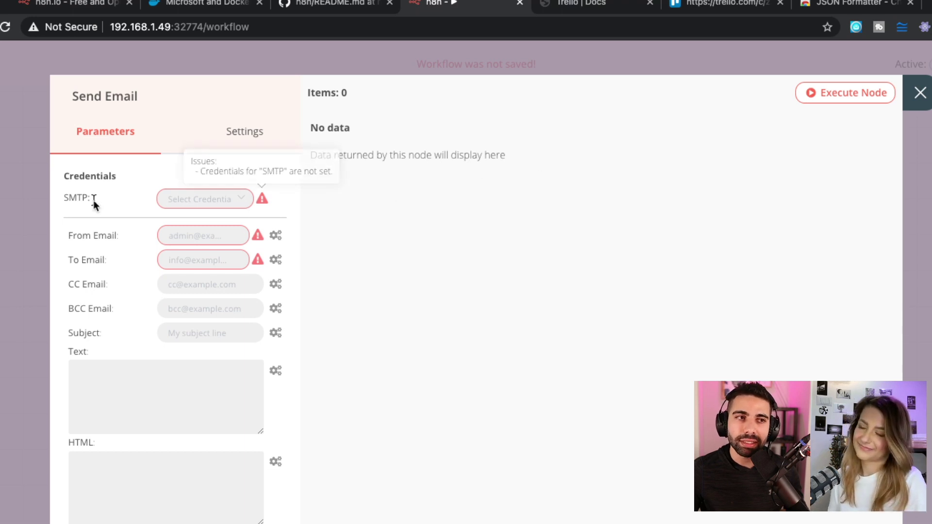
pyautogui.doubleClick(71, 197)
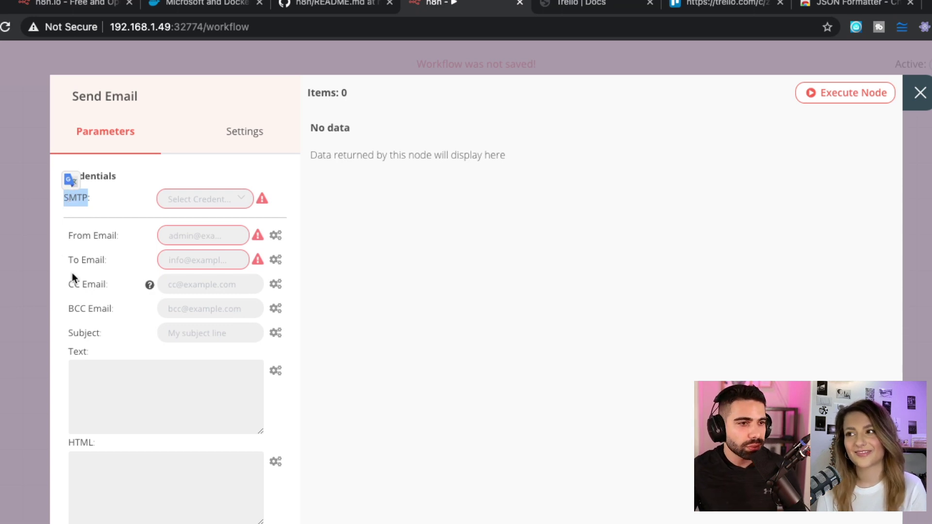
pyautogui.click(34, 283)
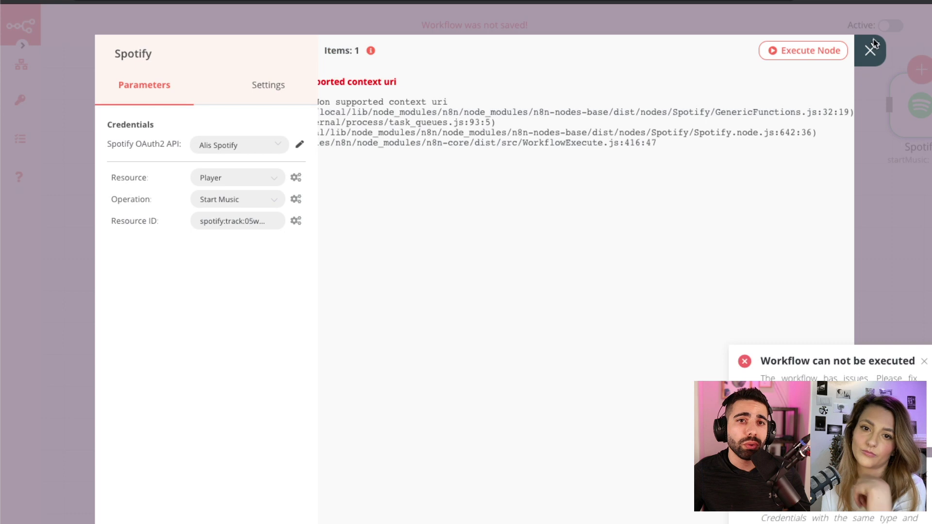
# Close the Spotify node's details and dismiss the workflow execution error notification.
pyautogui.click(874, 56)
pyautogui.scroll(7, 636, 310)
pyautogui.hscroll(-3, 631, 272)
pyautogui.hscroll(4, 628, 307)
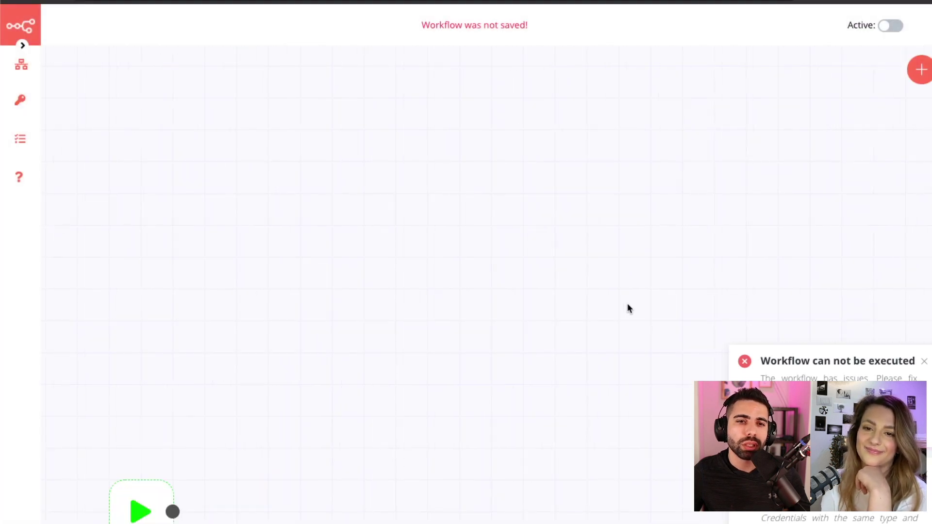
pyautogui.scroll(-7, 626, 307)
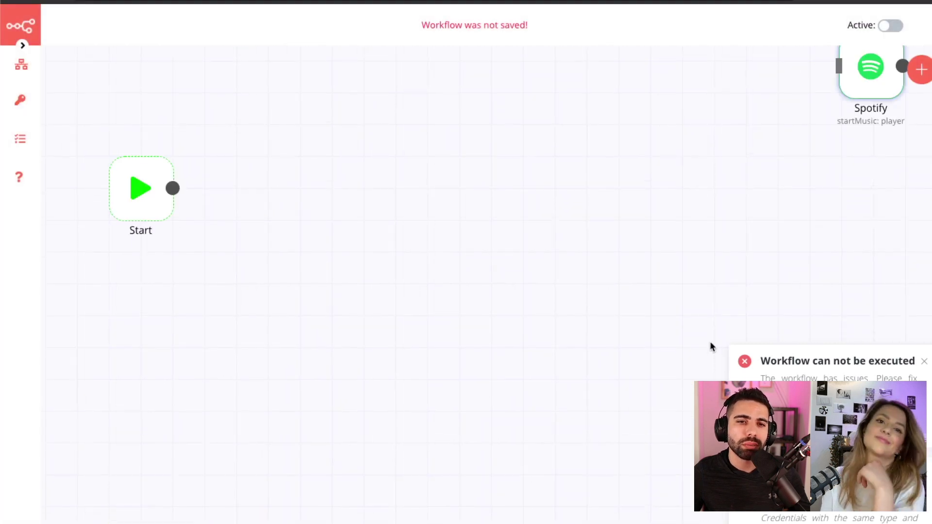
pyautogui.click(924, 361)
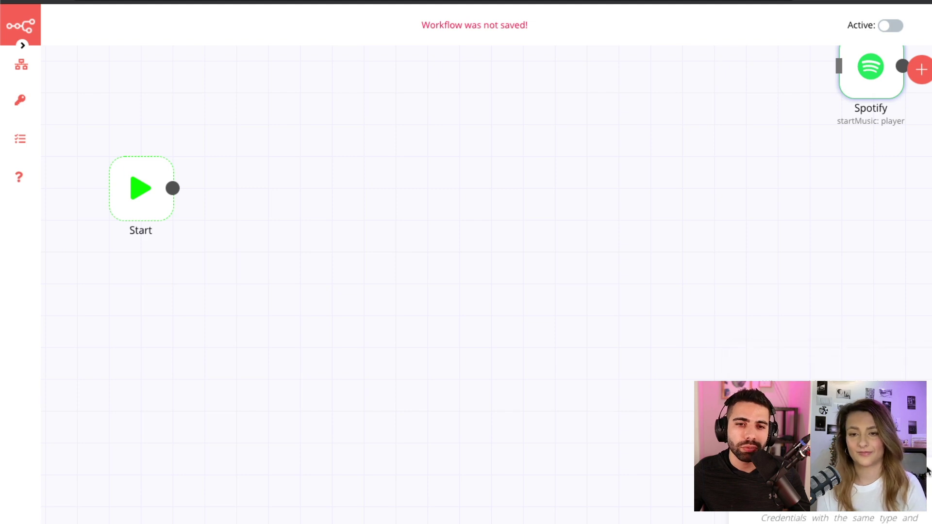
pyautogui.scroll(1, 927, 470)
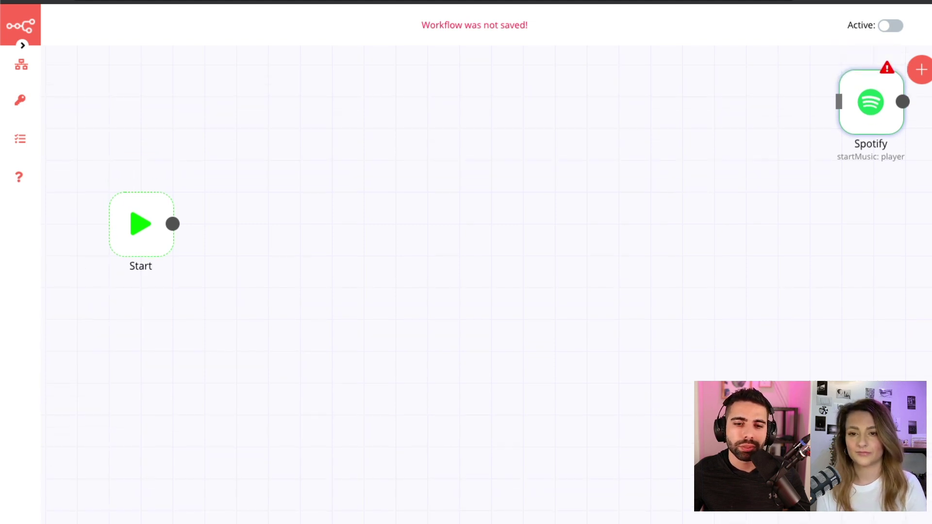
pyautogui.scroll(1, 635, 501)
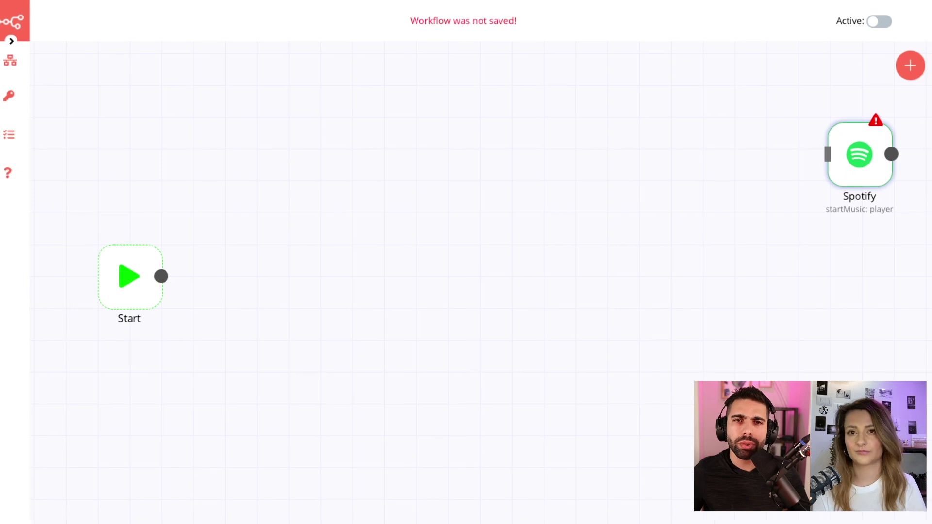
# Search the node list for Google Sheets and add a Google Sheets node to the workflow.
pyautogui.click(896, 71)
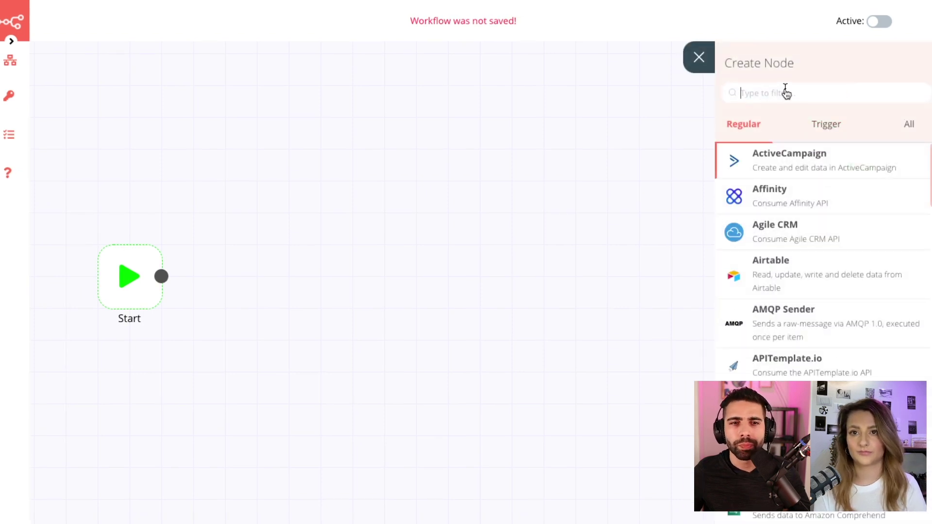
pyautogui.write('google s')
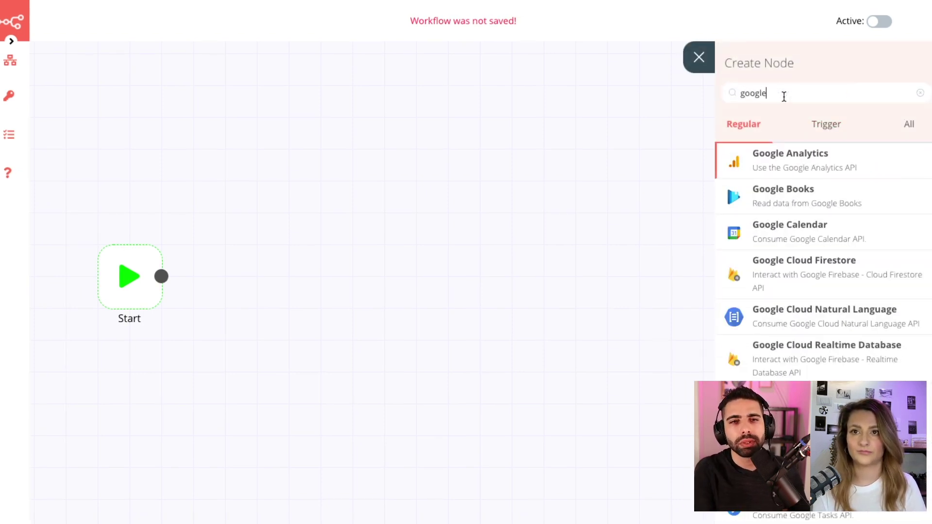
pyautogui.click(785, 165)
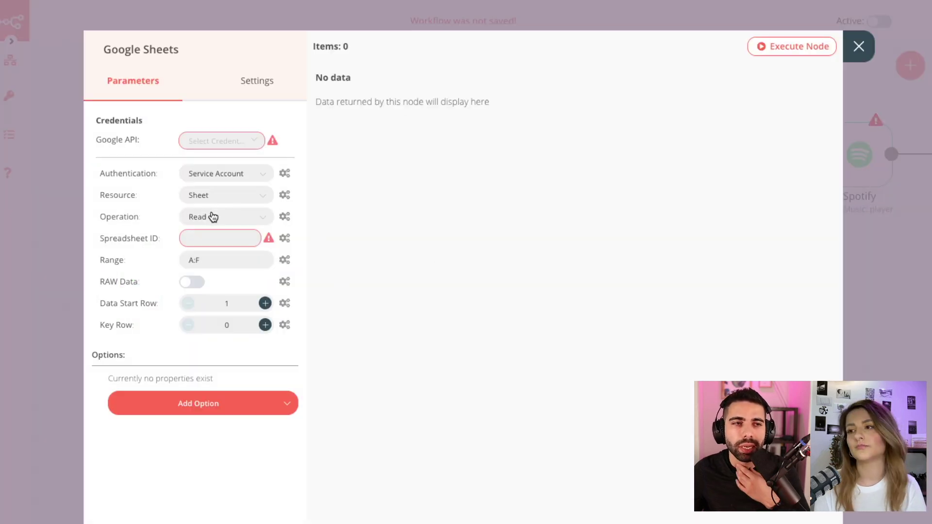
# Review the Google Sheets node's available sheet operations and set the operation to Lookup.
pyautogui.click(213, 217)
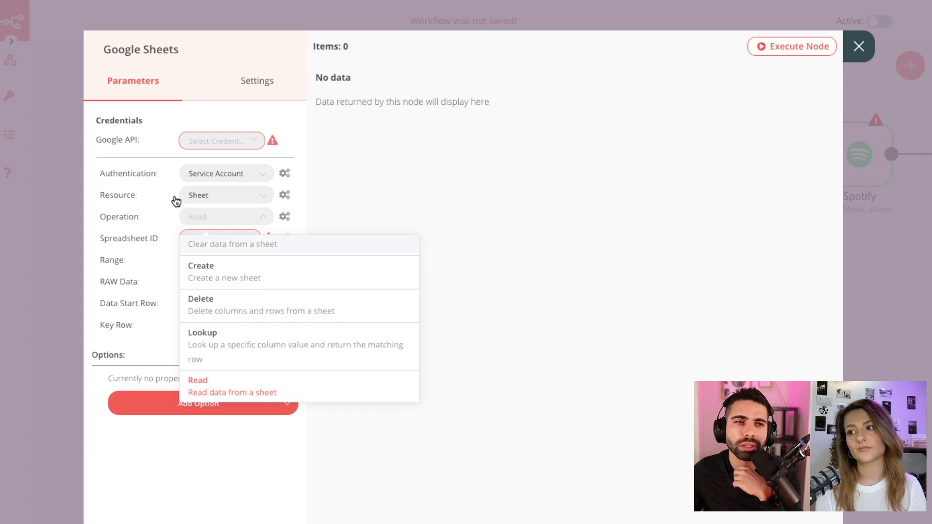
pyautogui.click(139, 216)
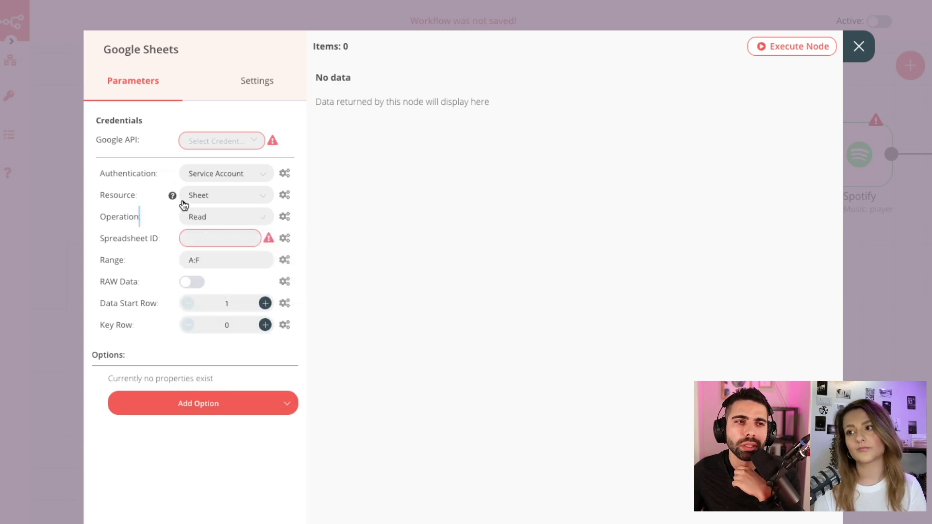
pyautogui.click(208, 221)
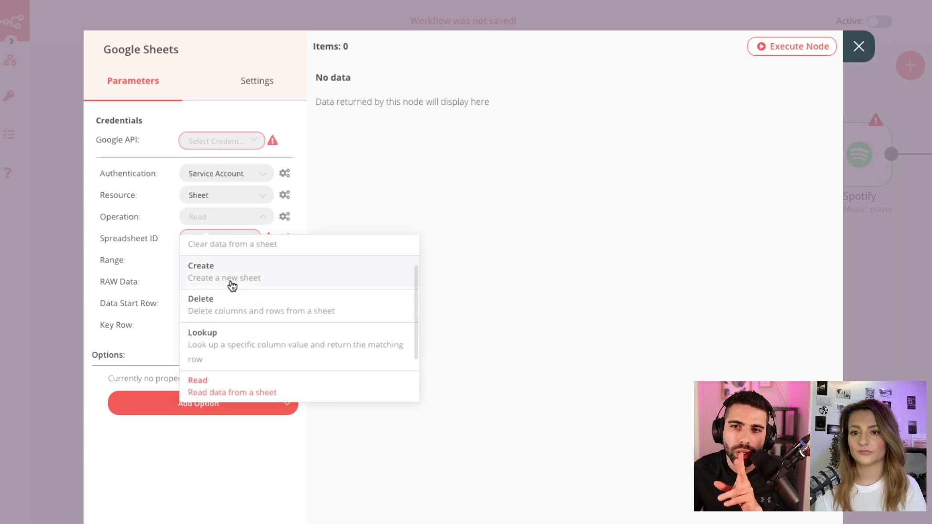
pyautogui.click(268, 368)
pyautogui.click(219, 221)
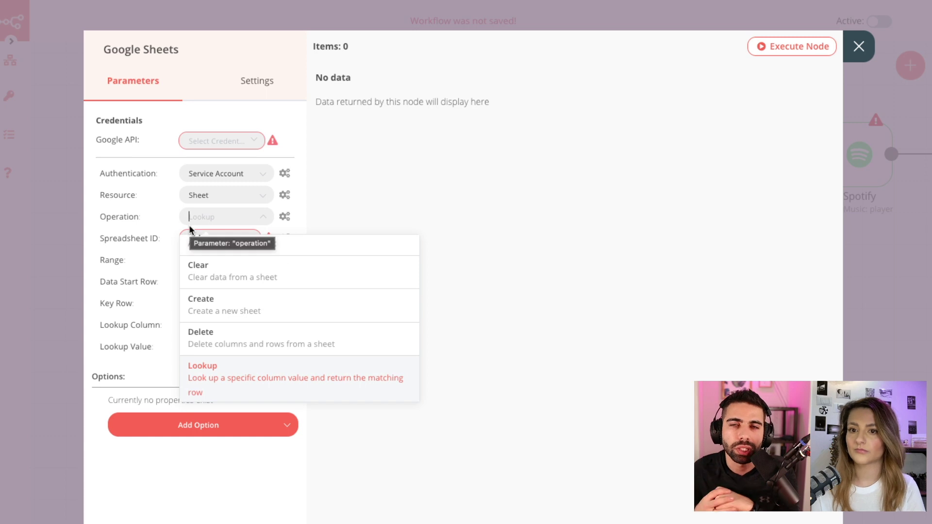
pyautogui.click(78, 265)
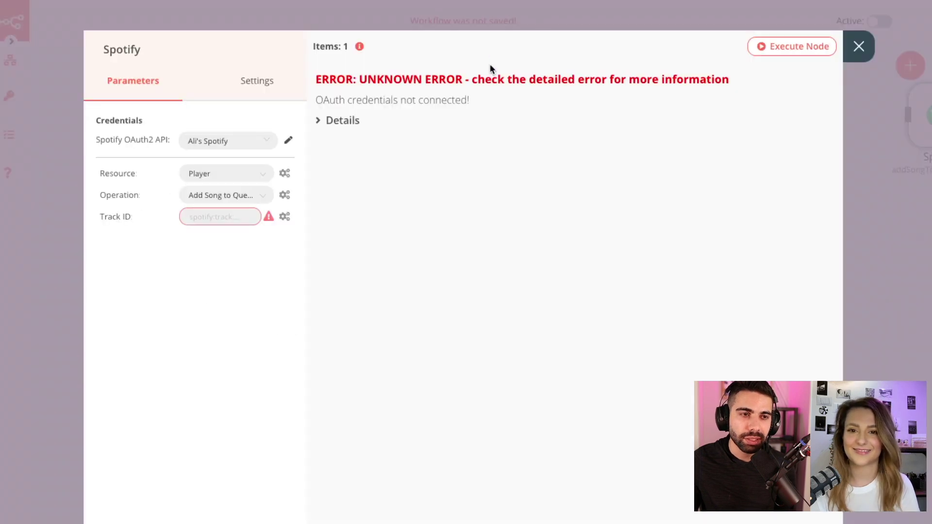
# Close the Spotify node's details and switch to Trello to review the temperature cards in the Automation list.
pyautogui.click(858, 46)
pyautogui.scroll(3, 627, 169)
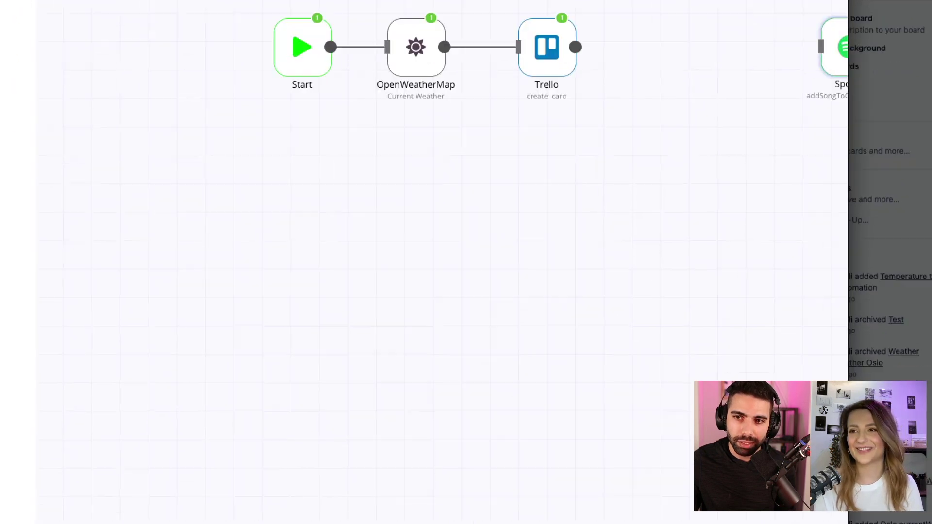
pyautogui.click(410, 468)
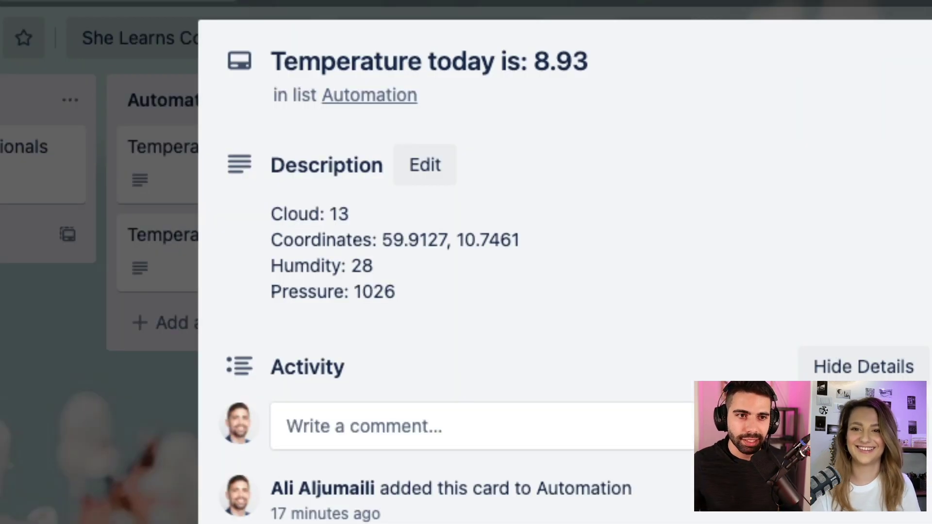
pyautogui.press('Escape')
pyautogui.click(284, 242)
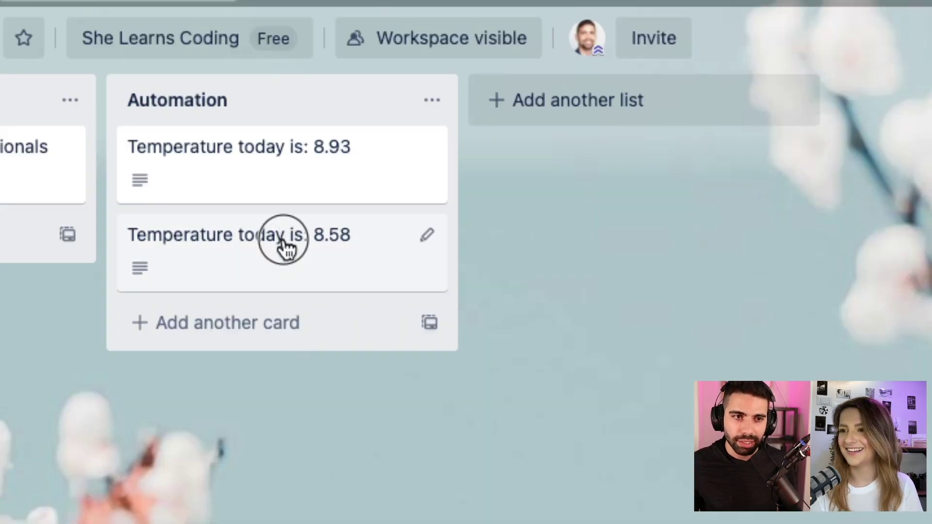
pyautogui.press('Escape')
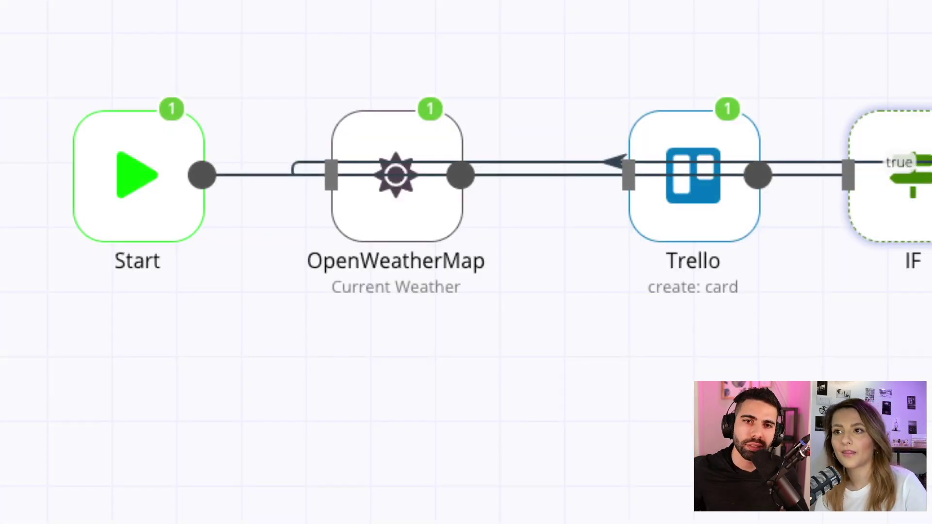
# Move the IF node above and OpenWeatherMap below the node row, and remove the loop connection from IF's true output.
pyautogui.moveTo(909, 248); pyautogui.dragTo(459, 4)
pyautogui.moveTo(395, 191); pyautogui.dragTo(240, 489)
pyautogui.moveTo(465, 61); pyautogui.dragTo(324, 381)
pyautogui.click(349, 182)
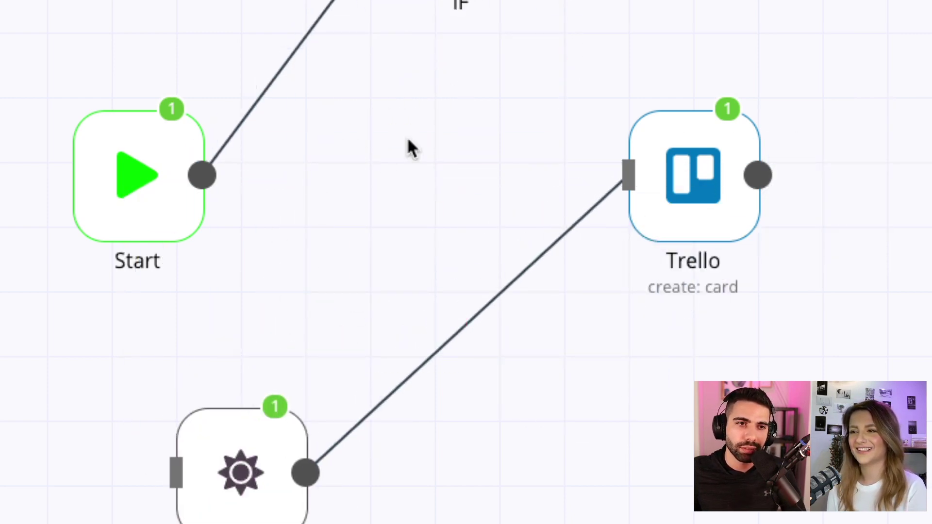
# Place the IF node below the others, line up Start with OpenWeatherMap, and connect Start to OpenWeatherMap.
pyautogui.moveTo(453, 0); pyautogui.dragTo(427, 10)
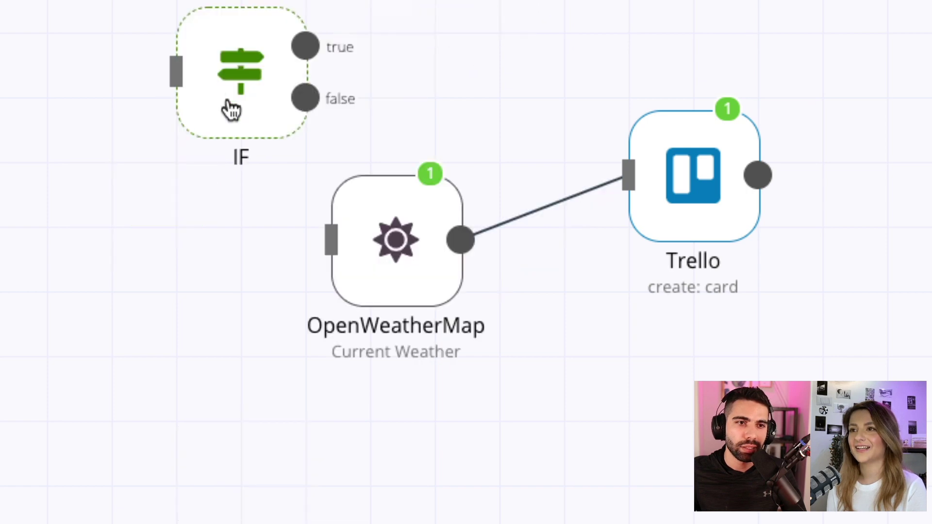
pyautogui.moveTo(229, 109); pyautogui.dragTo(532, 498)
pyautogui.moveTo(380, 256); pyautogui.dragTo(174, 185)
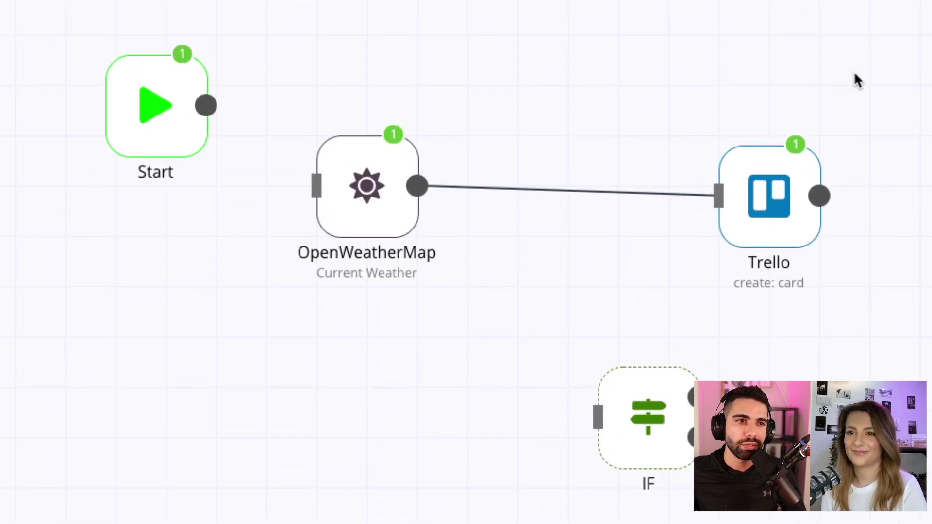
pyautogui.moveTo(198, 123); pyautogui.dragTo(160, 188)
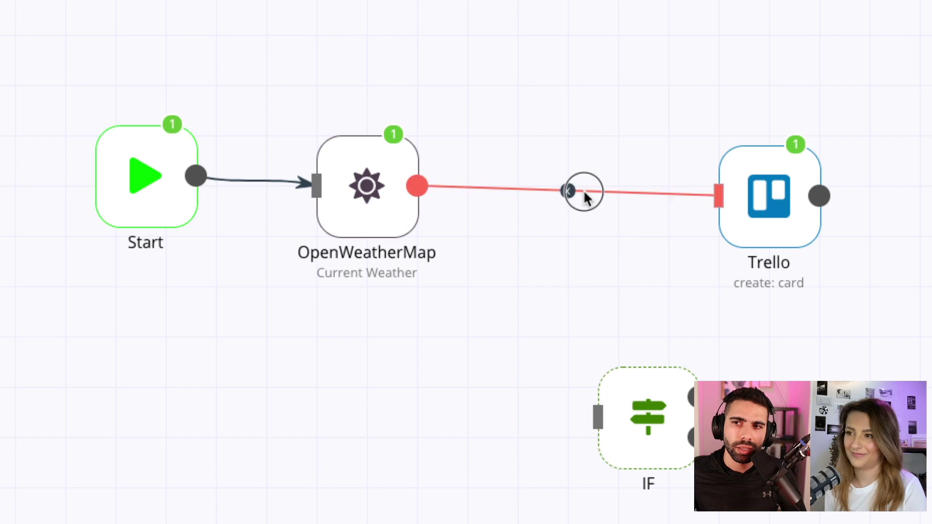
# Replace the direct OpenWeatherMap-to-Trello connection with the IF node between them, linking its true output to Trello.
pyautogui.click(567, 191)
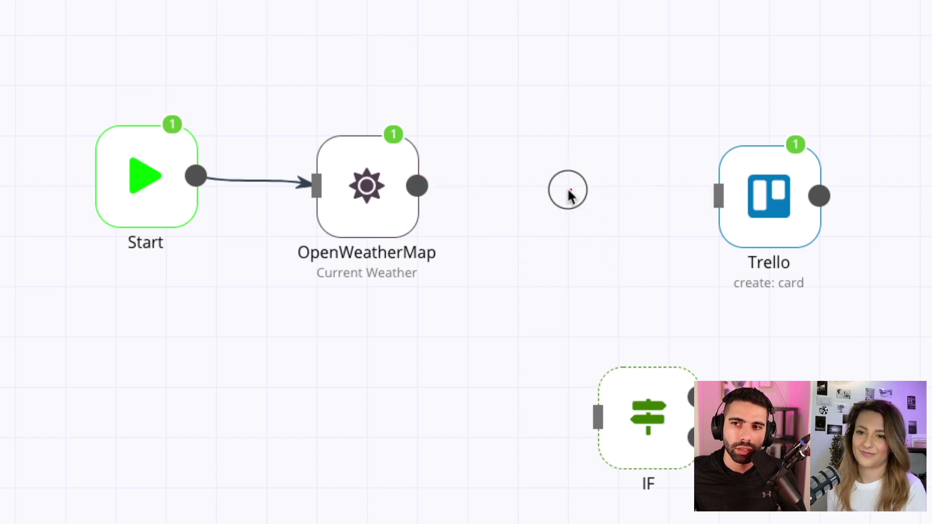
pyautogui.moveTo(626, 409); pyautogui.dragTo(528, 157)
pyautogui.moveTo(419, 187); pyautogui.dragTo(498, 166)
pyautogui.moveTo(602, 148); pyautogui.dragTo(720, 197)
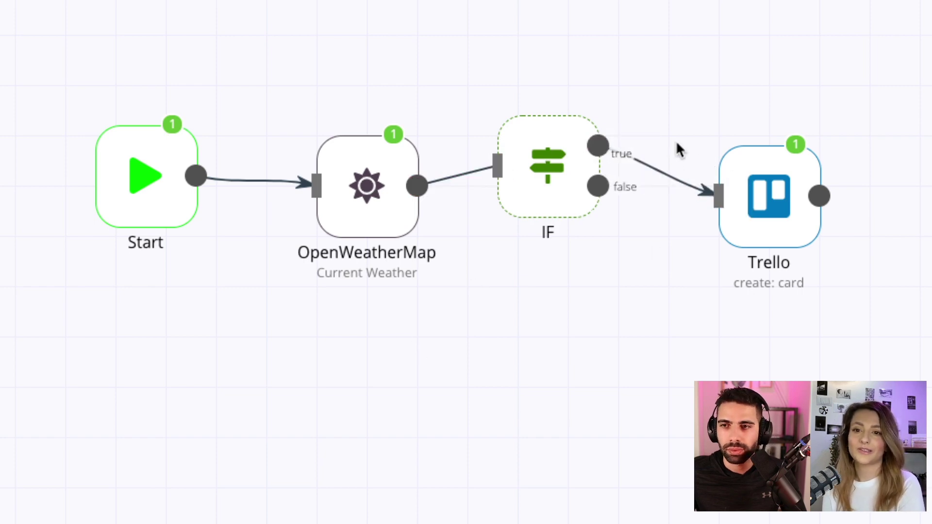
# Align the IF and Trello nodes vertically with the rest of the workflow row.
pyautogui.moveTo(553, 183); pyautogui.dragTo(551, 212)
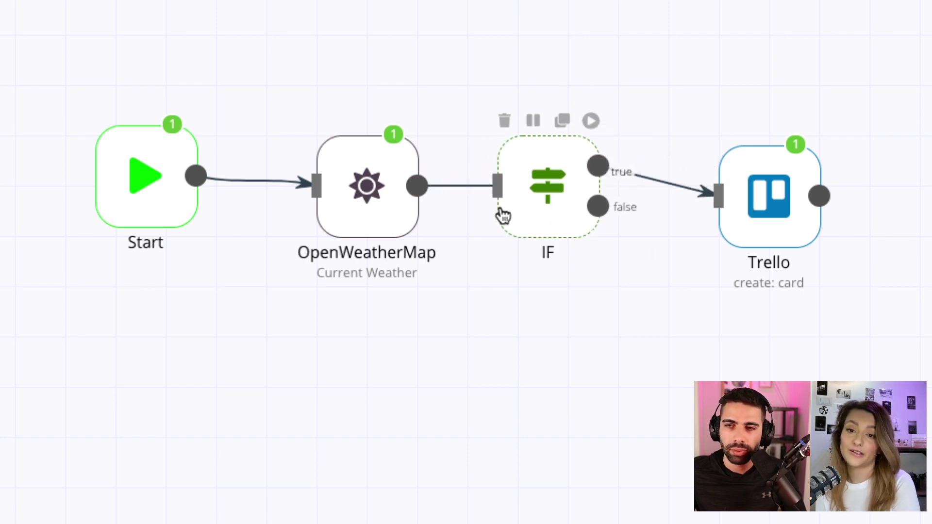
pyautogui.moveTo(780, 200); pyautogui.dragTo(780, 181)
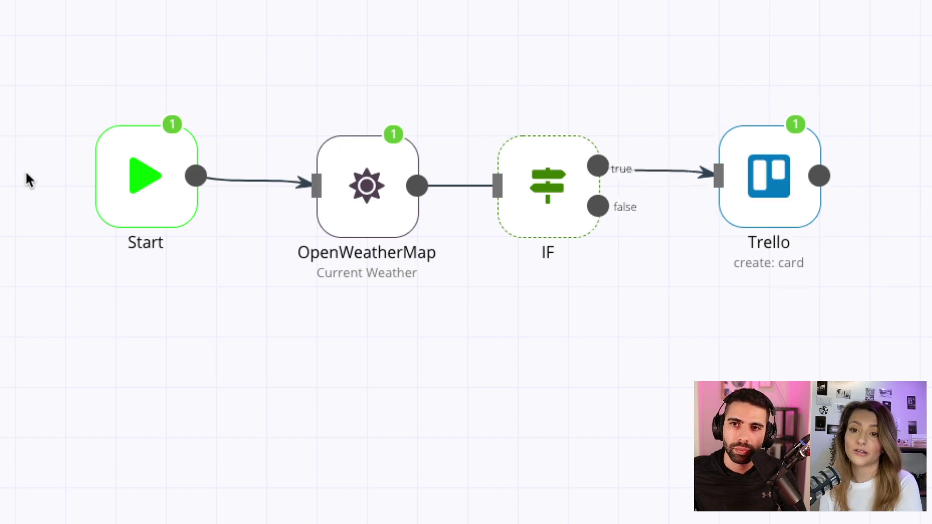
pyautogui.moveTo(131, 184); pyautogui.dragTo(134, 195)
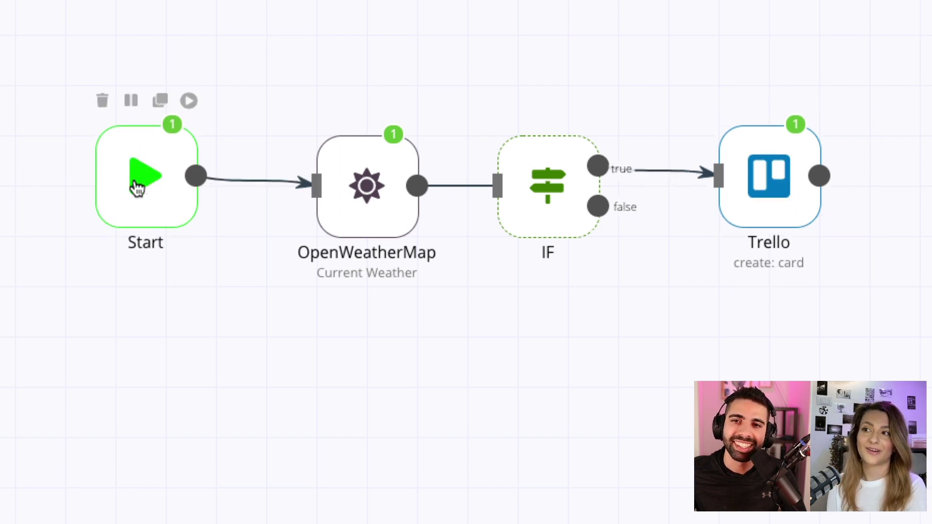
# Inspect the Start node's parameters and its settings.
pyautogui.doubleClick(132, 188)
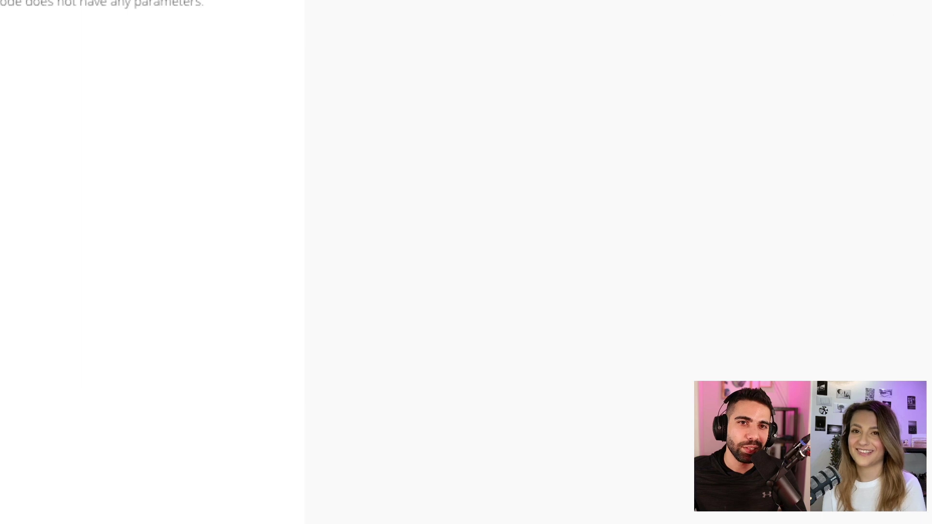
pyautogui.press('Escape')
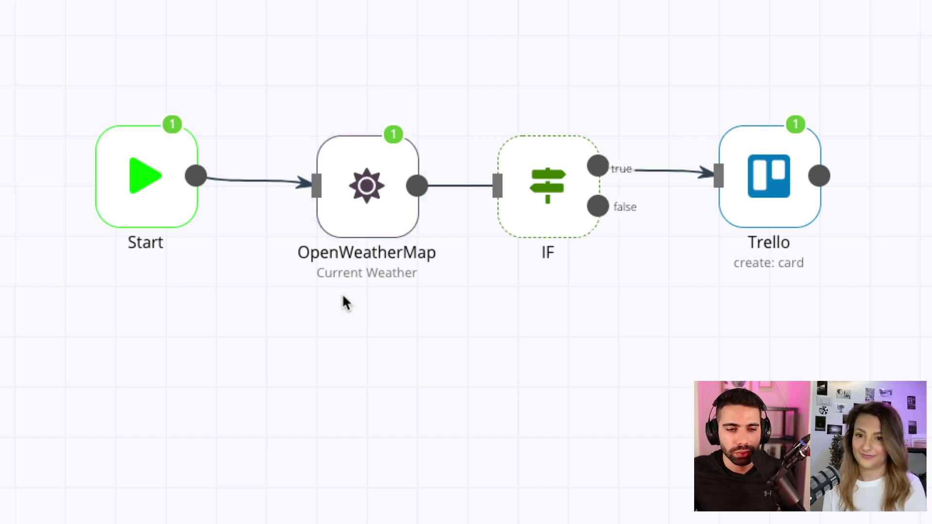
pyautogui.doubleClick(170, 129)
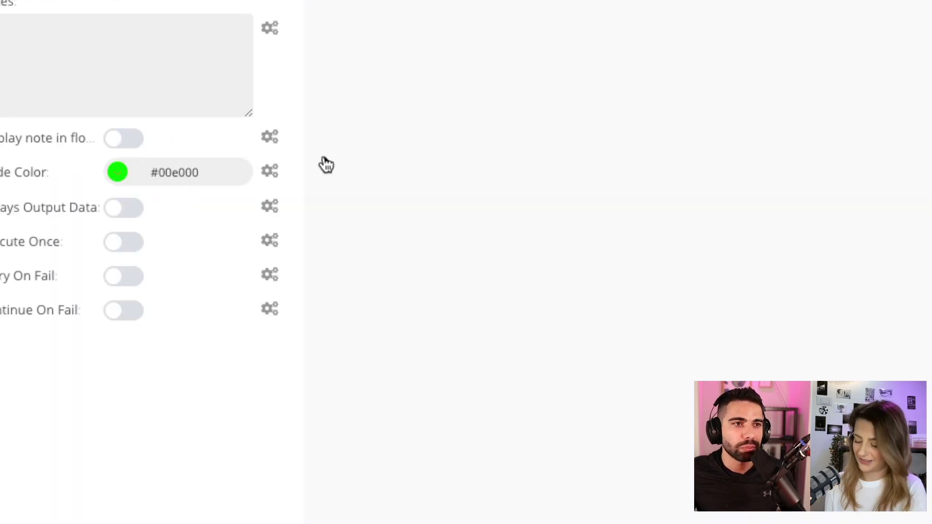
pyautogui.moveTo(89, 318)
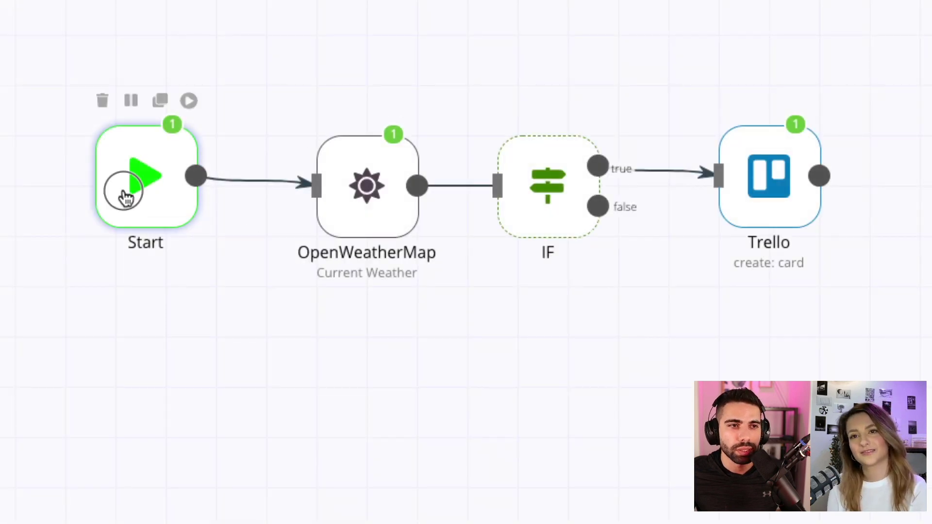
# Nudge the Start node slightly down and the OpenWeatherMap node slightly left to even out the row.
pyautogui.moveTo(121, 191); pyautogui.dragTo(121, 208)
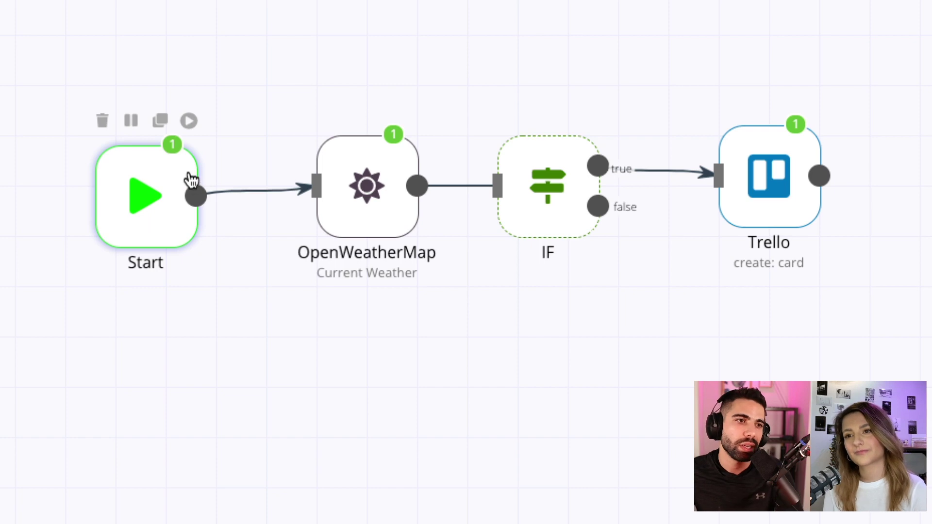
pyautogui.doubleClick(177, 148)
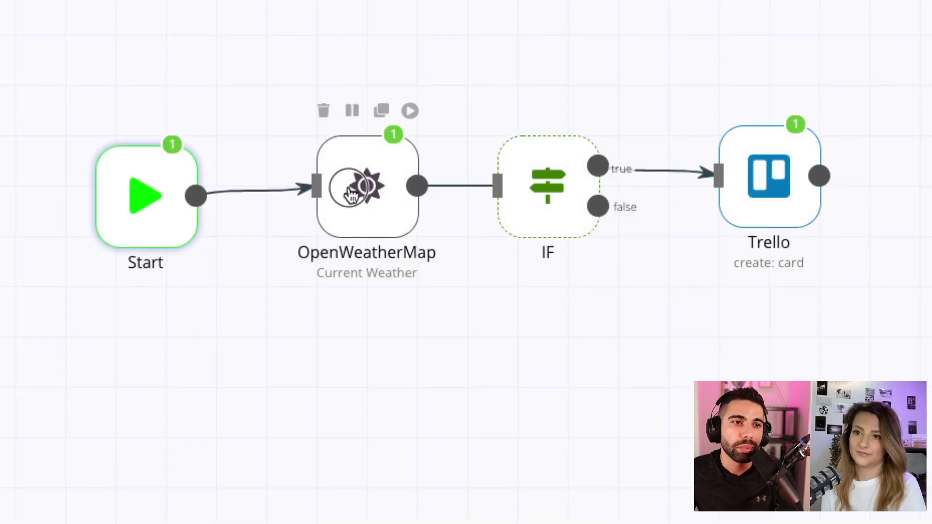
pyautogui.click(345, 195)
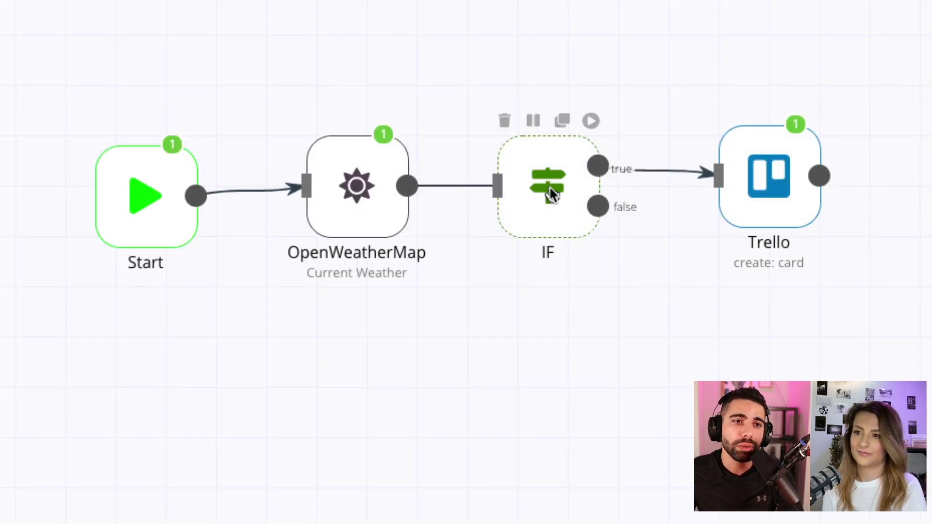
pyautogui.click(550, 200)
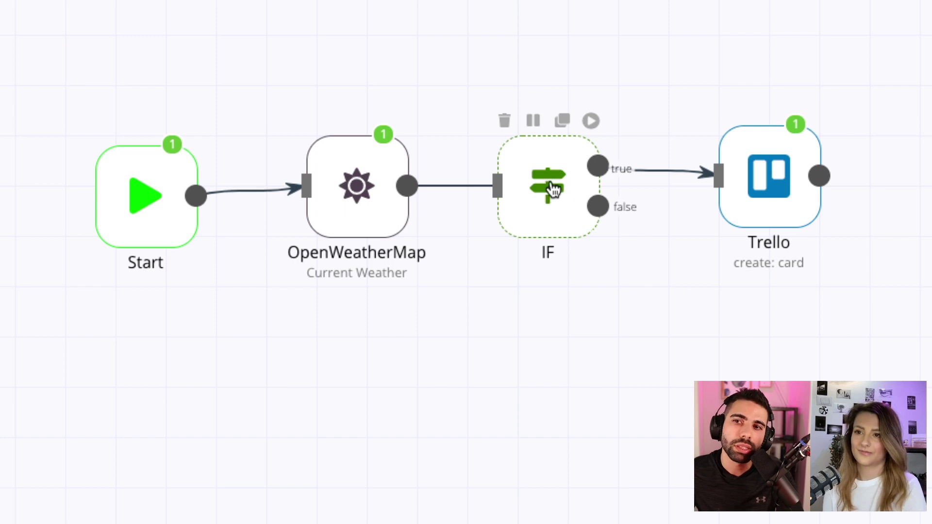